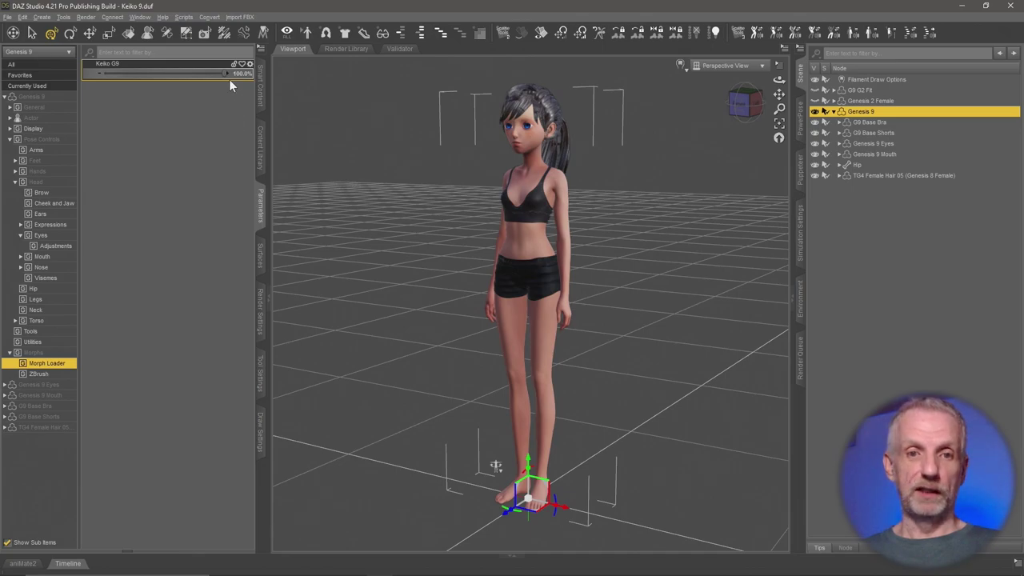
Step: Compare the Genesis 9 figure's body and face with the Keiko G9 morph at 0% and at 100%
left_click_drag(170, 71, 99, 72)
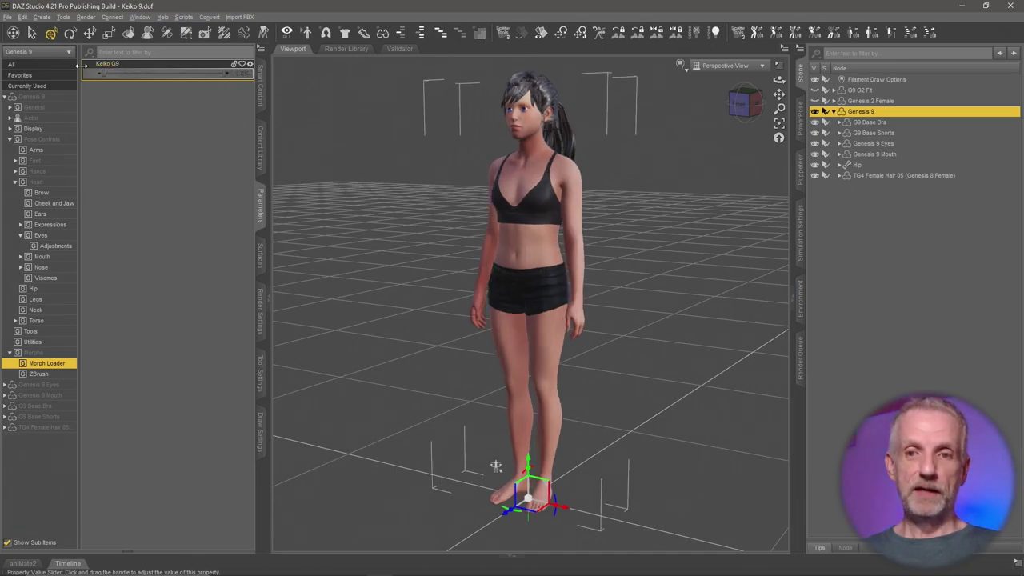
left_click_drag(503, 316, 430, 276, "ctrl+alt")
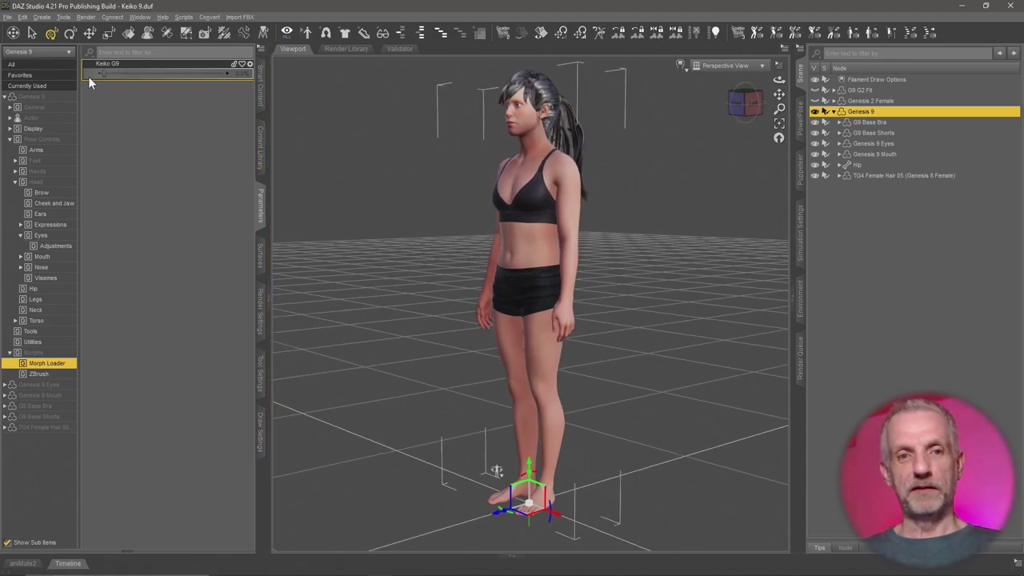
left_click_drag(152, 77, 222, 74)
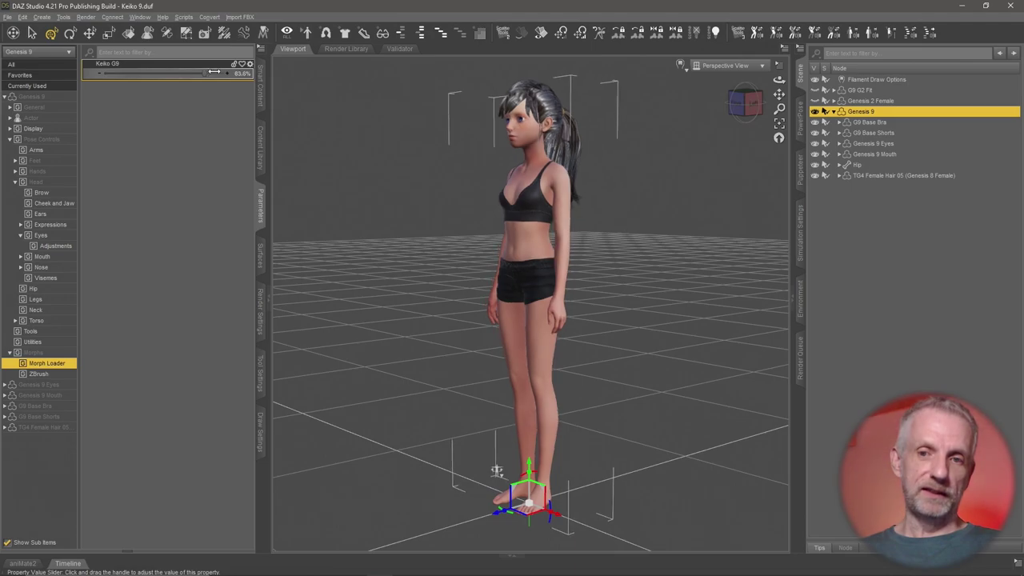
middle_click_drag(454, 192, 480, 334)
scroll(477, 218, "up", 3)
scroll(478, 218, "up", 2)
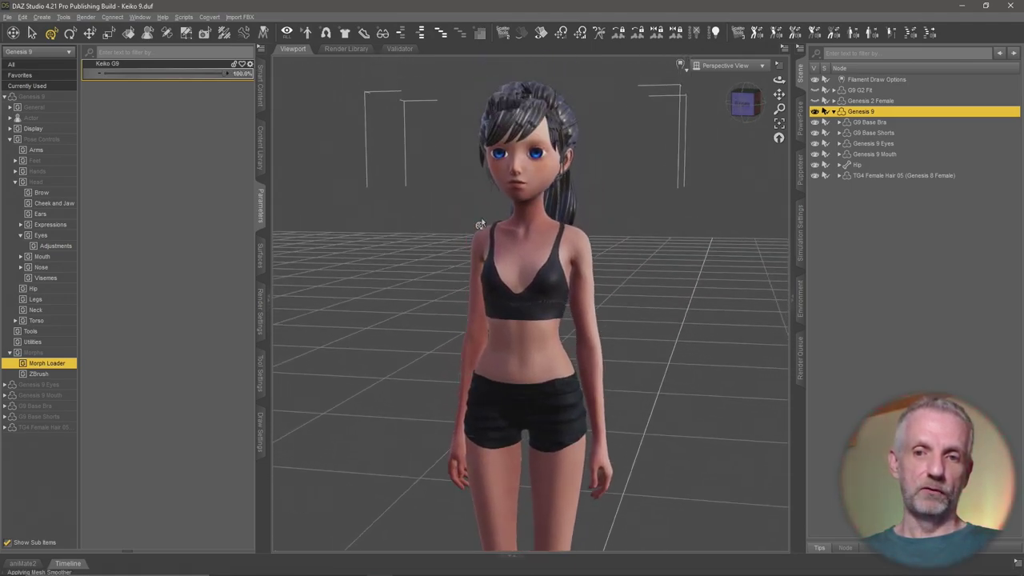
scroll(480, 226, "up", 3)
mouse_move(480, 226)
middle_mouse_down()
mouse_move(480, 295)
mouse_move(482, 239)
middle_mouse_up()
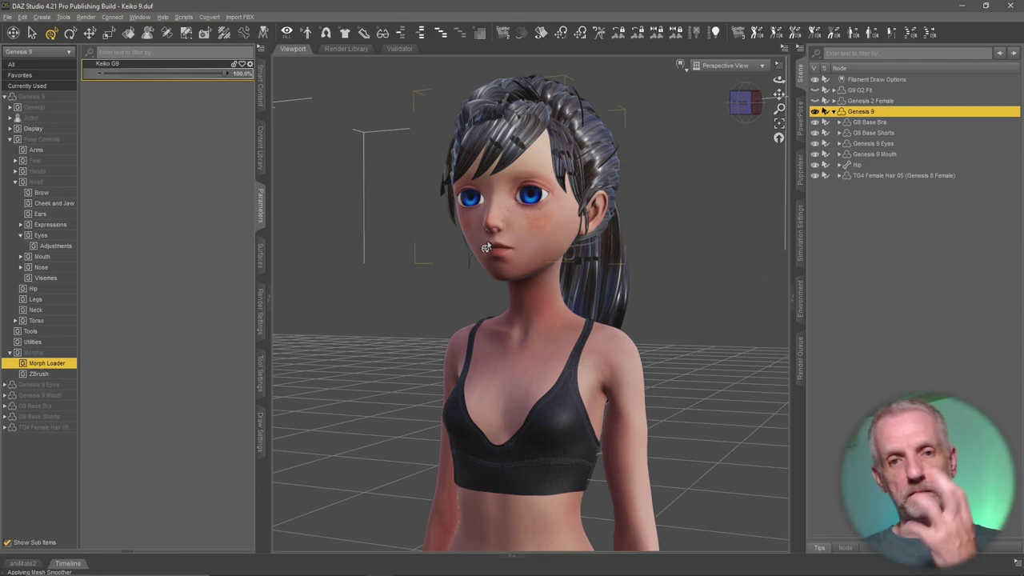
left_click_drag(208, 74, 283, 94)
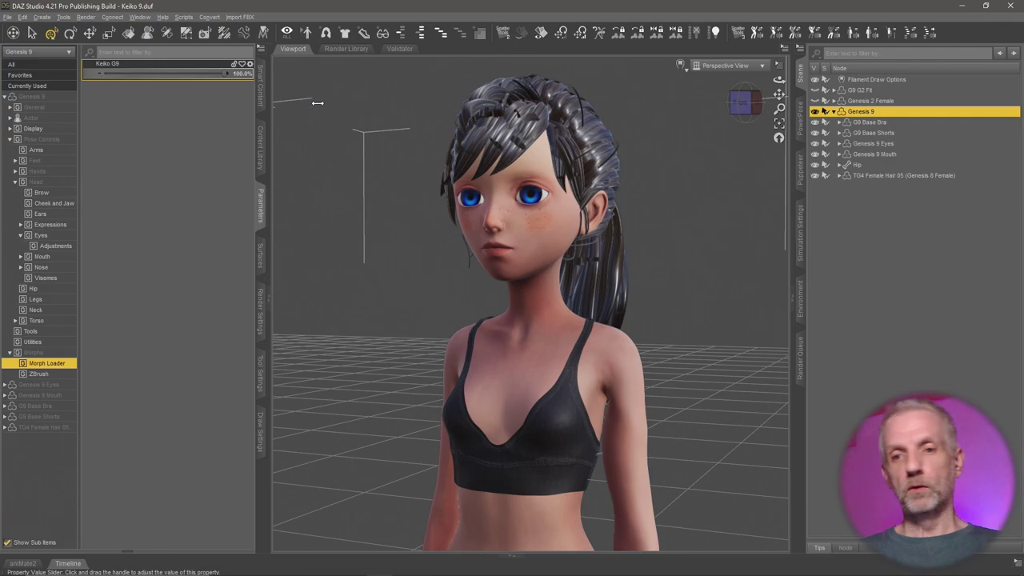
left_click_drag(448, 240, 502, 250)
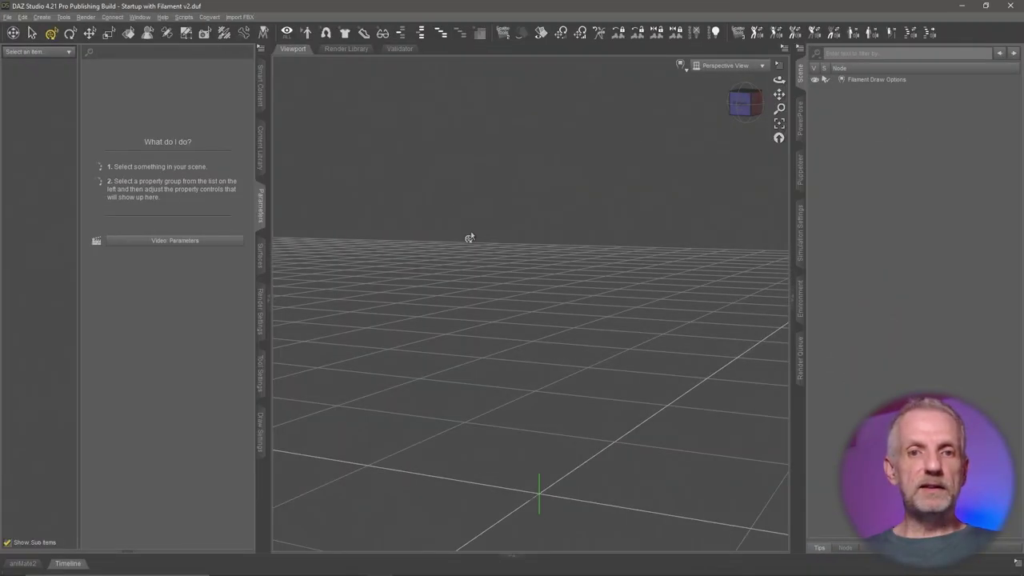
Step: Load the Genesis 9 Dev Load figure from the Genesis 9 Starter Essentials into the empty scene
left_click(261, 88)
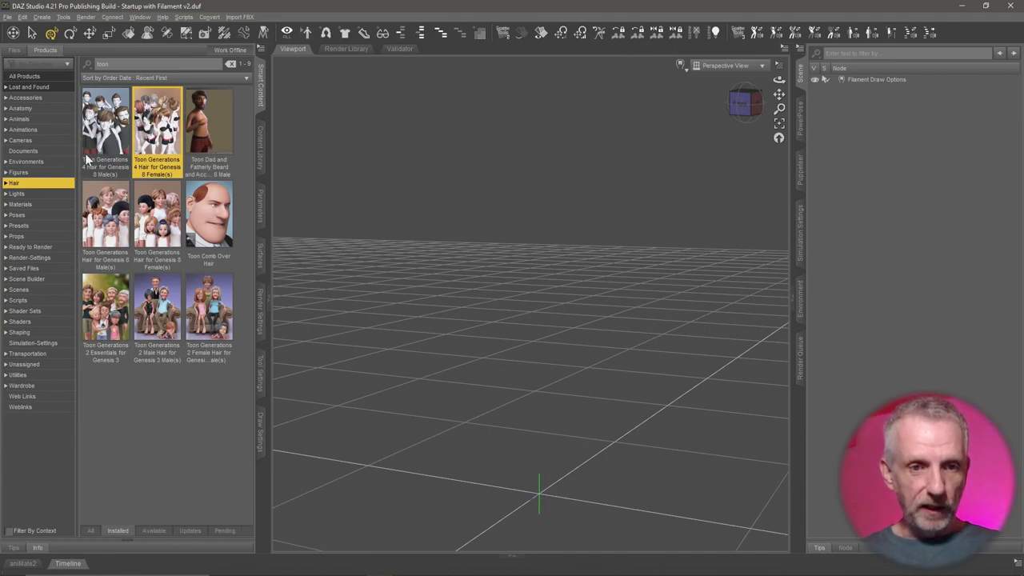
left_click(49, 173)
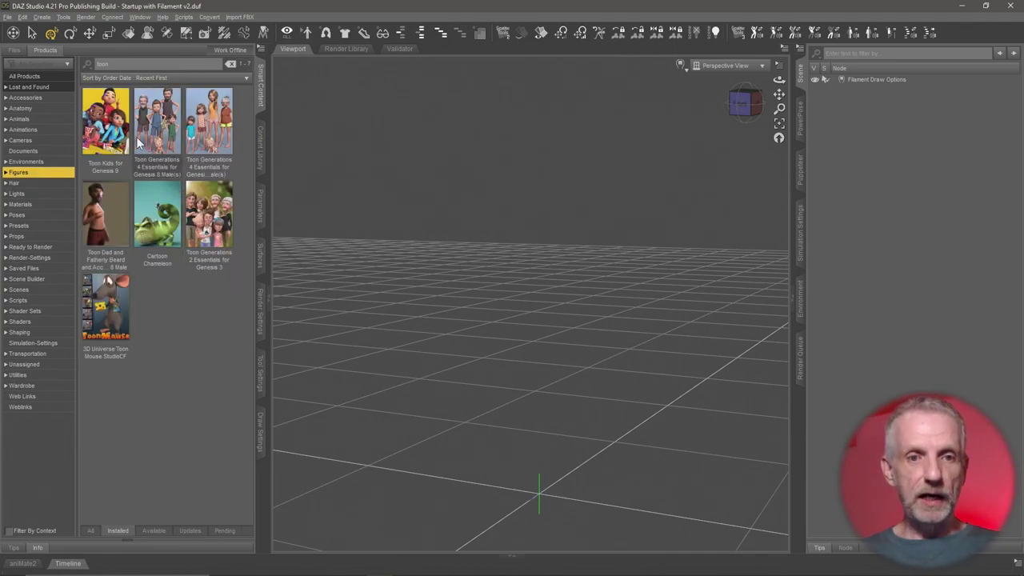
left_click(229, 65)
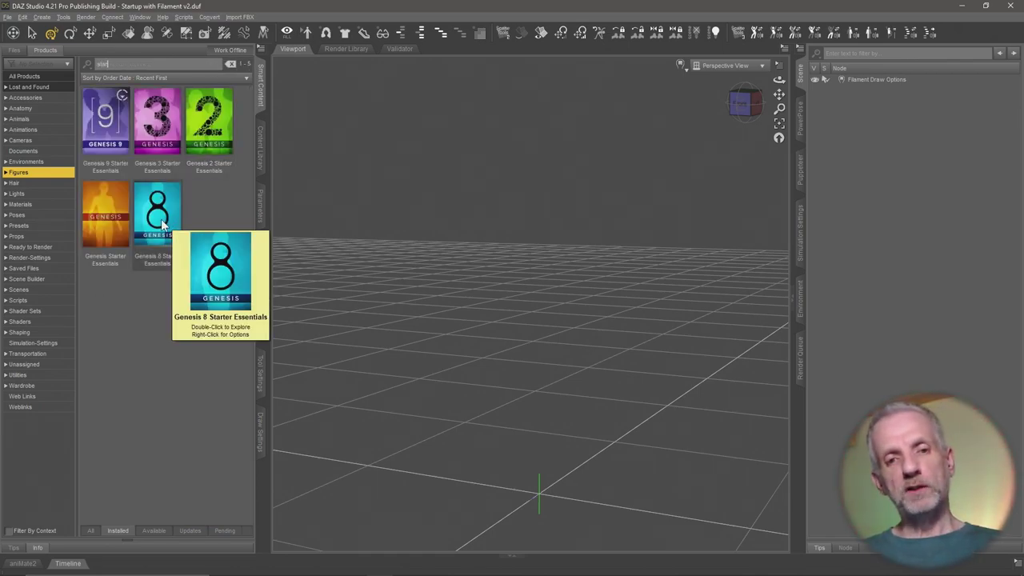
double_click(110, 141)
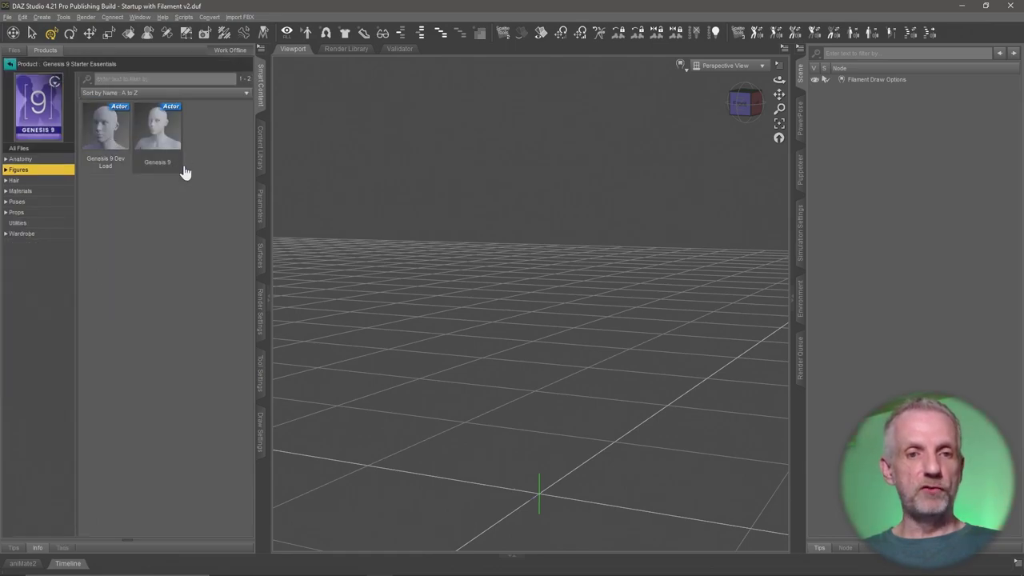
double_click(118, 145)
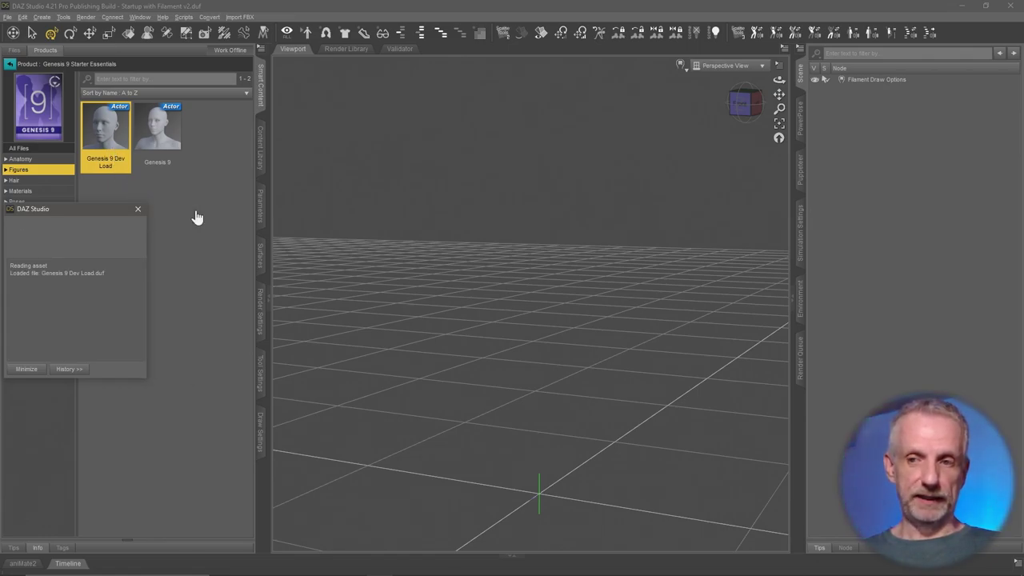
middle_click_drag(534, 369, 577, 357)
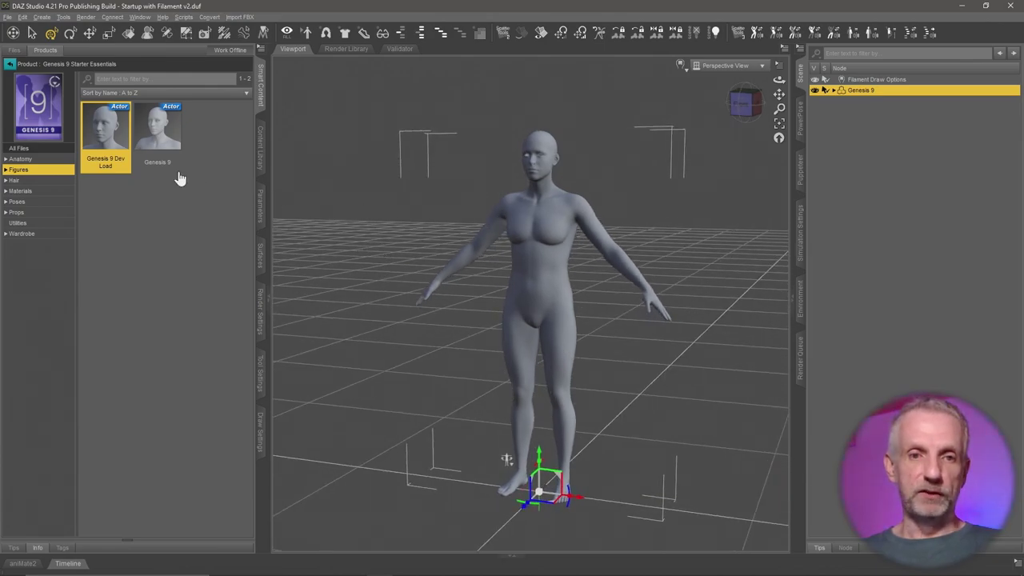
Step: Add the Genesis 2 Base Female figure from the Genesis 2 Starter Essentials to the scene
left_click(10, 63)
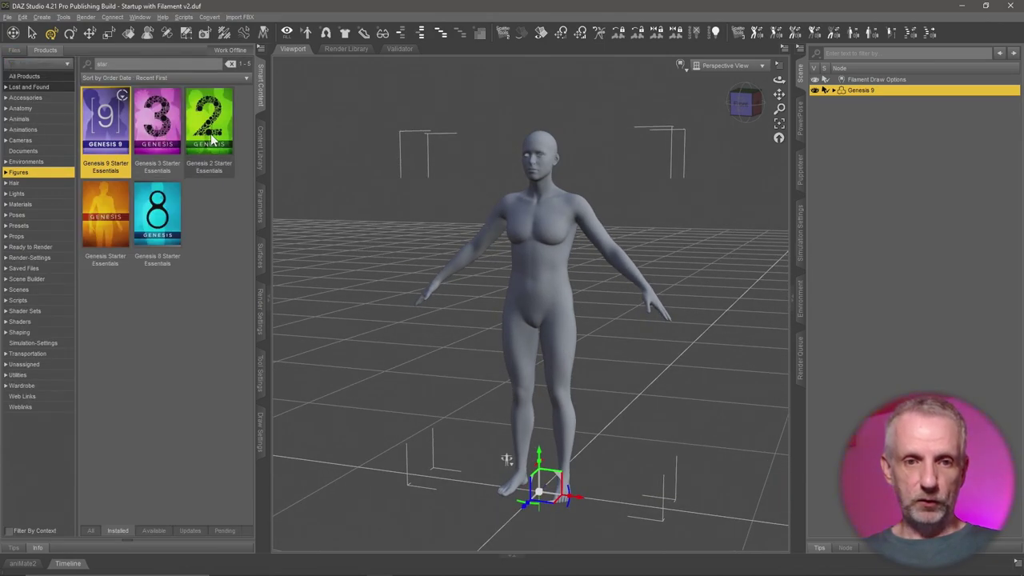
double_click(208, 128)
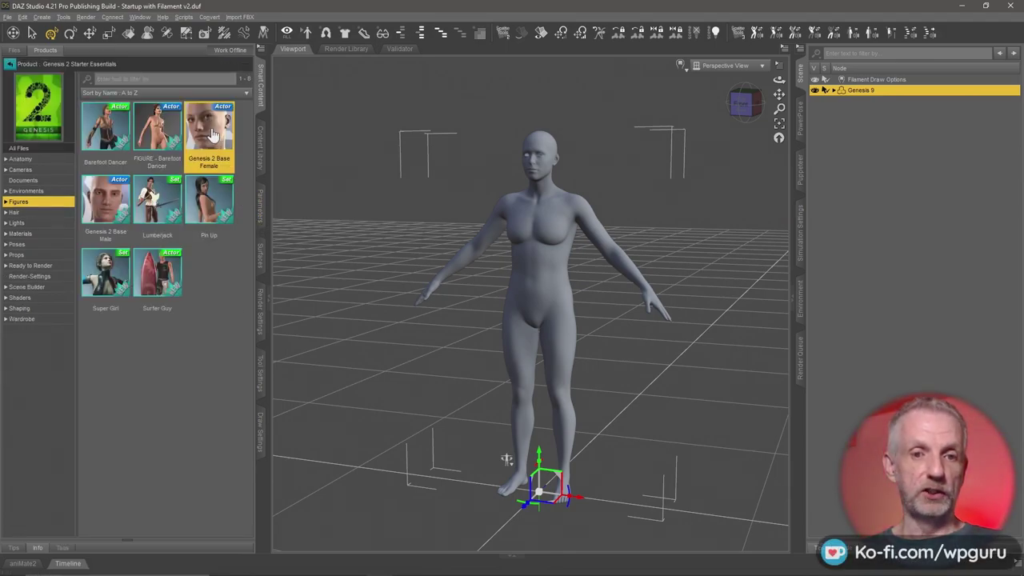
mouse_move(214, 134)
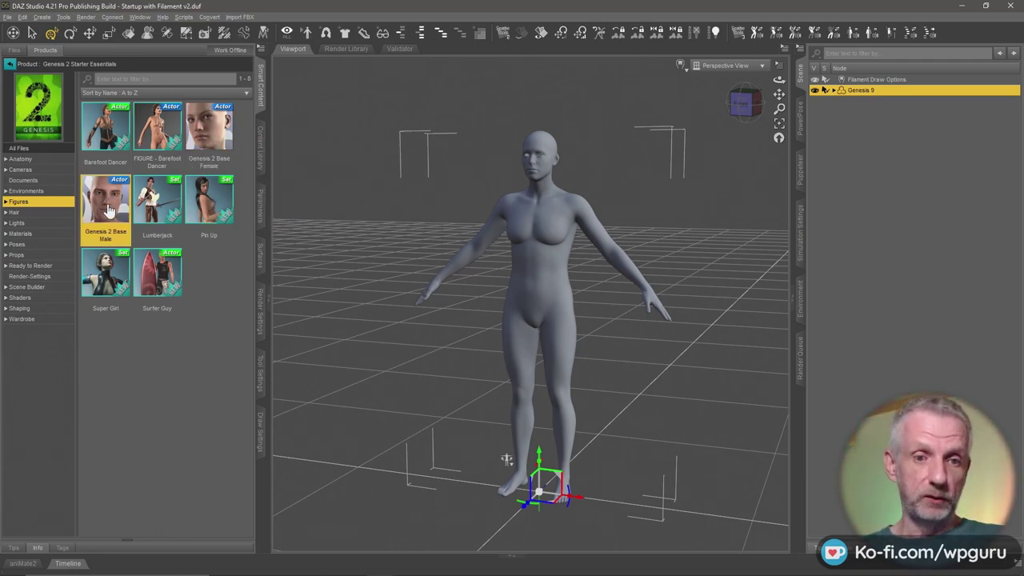
double_click(210, 136)
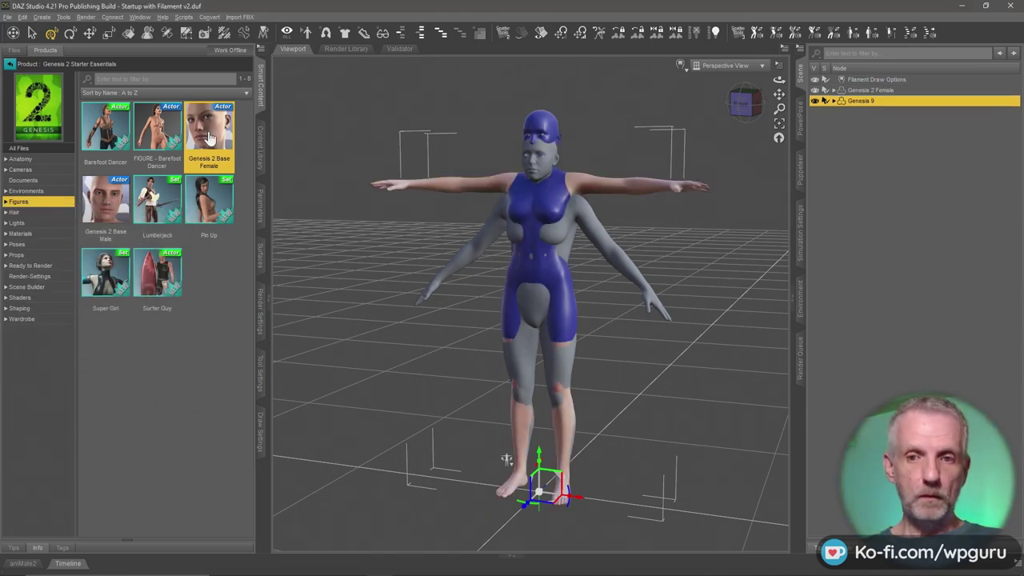
scroll(577, 274, "up", 2)
middle_click_drag(578, 274, 578, 312)
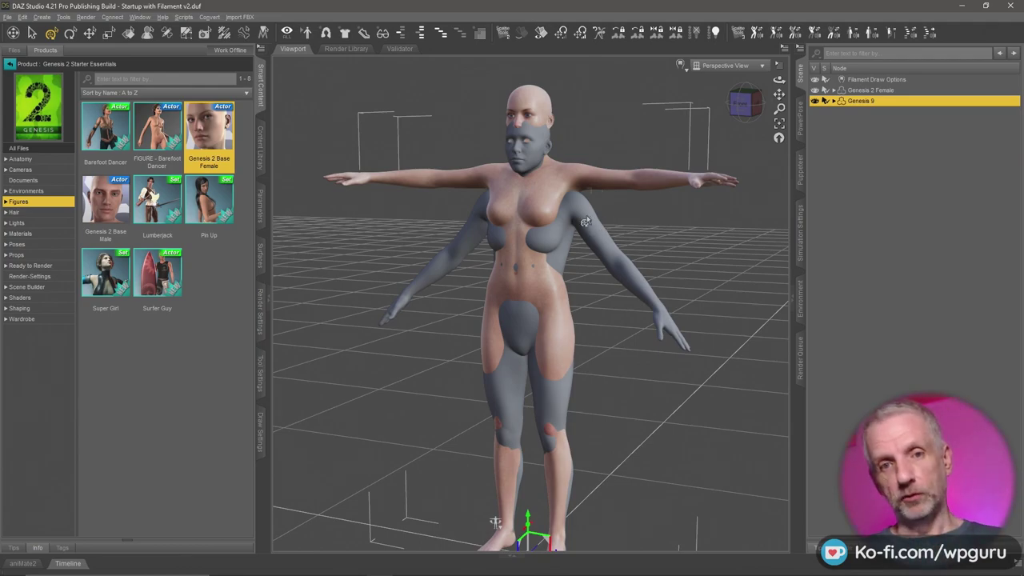
Step: Turn on the display of hidden properties for the Genesis 9 figure's parameters
left_click(261, 207)
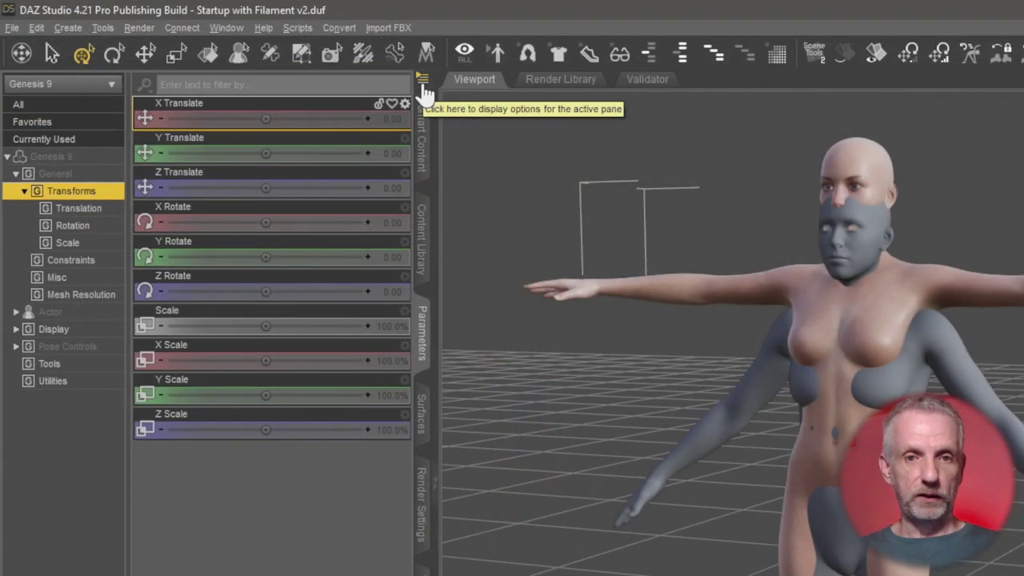
left_click(260, 51)
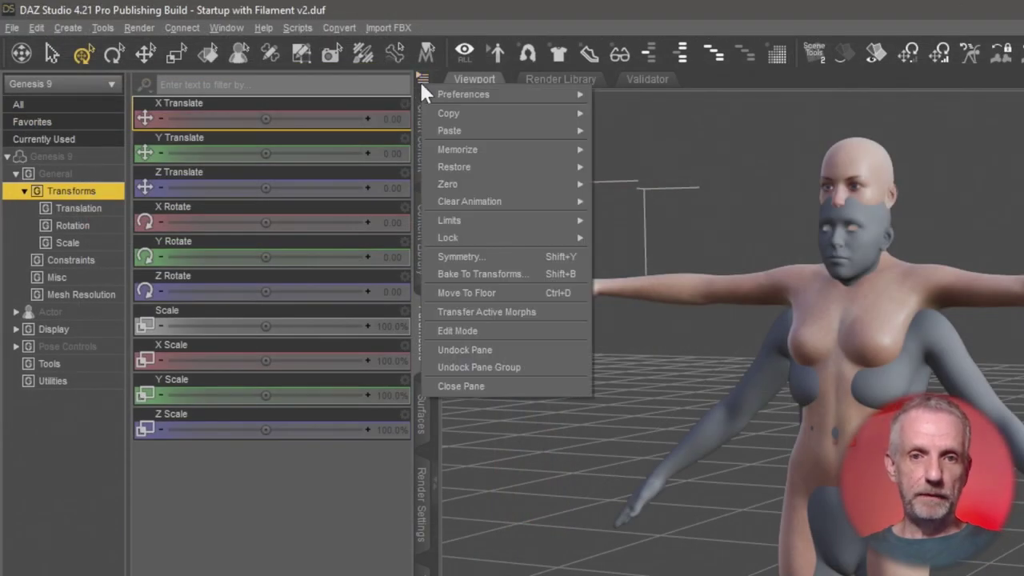
mouse_move(487, 96)
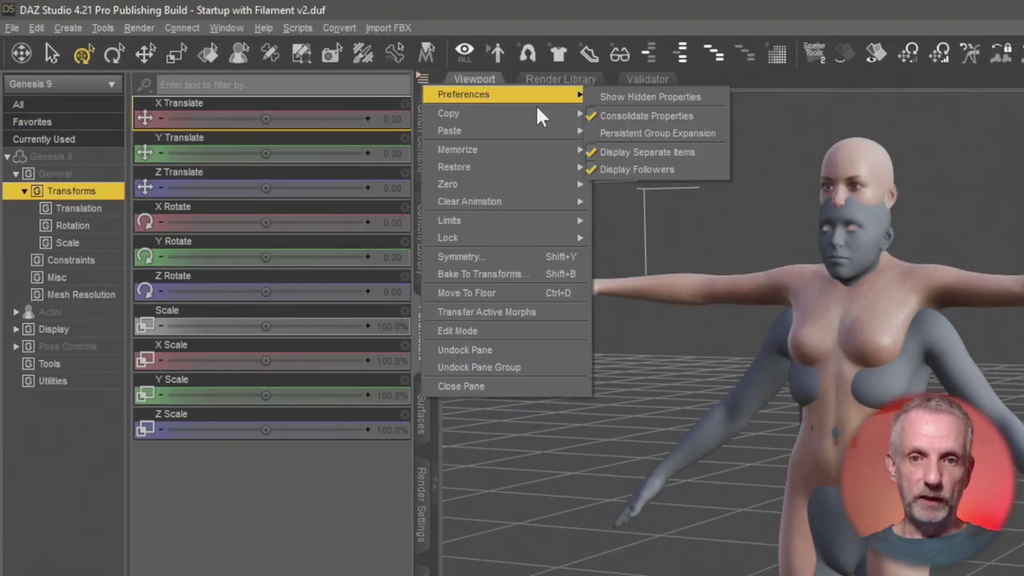
left_click(701, 97)
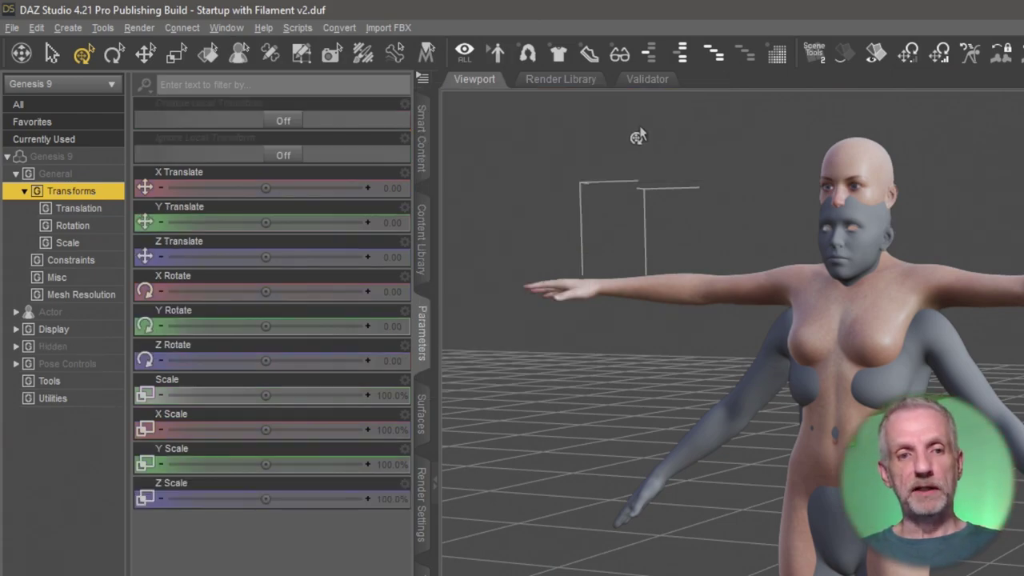
Step: Set Genesis 9's hidden Genesis 2 Female clone morph to 100%
left_click(93, 350)
left_click(16, 346)
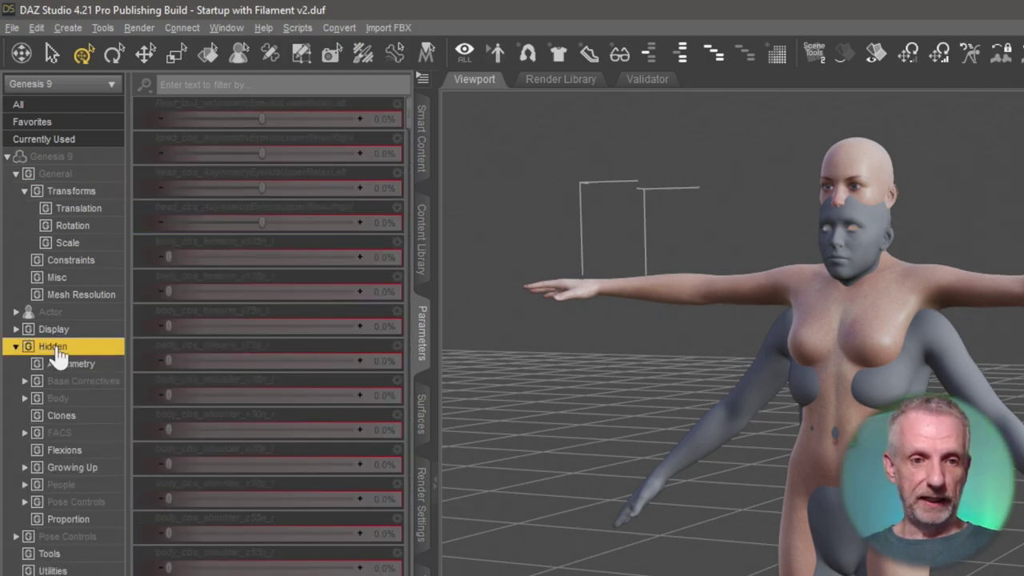
left_click(88, 417)
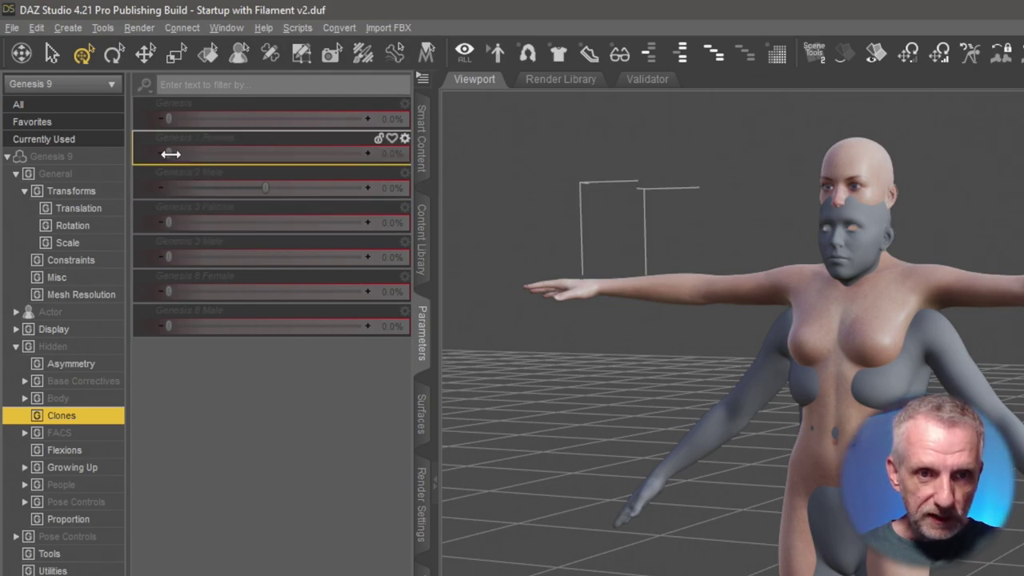
mouse_move(171, 154)
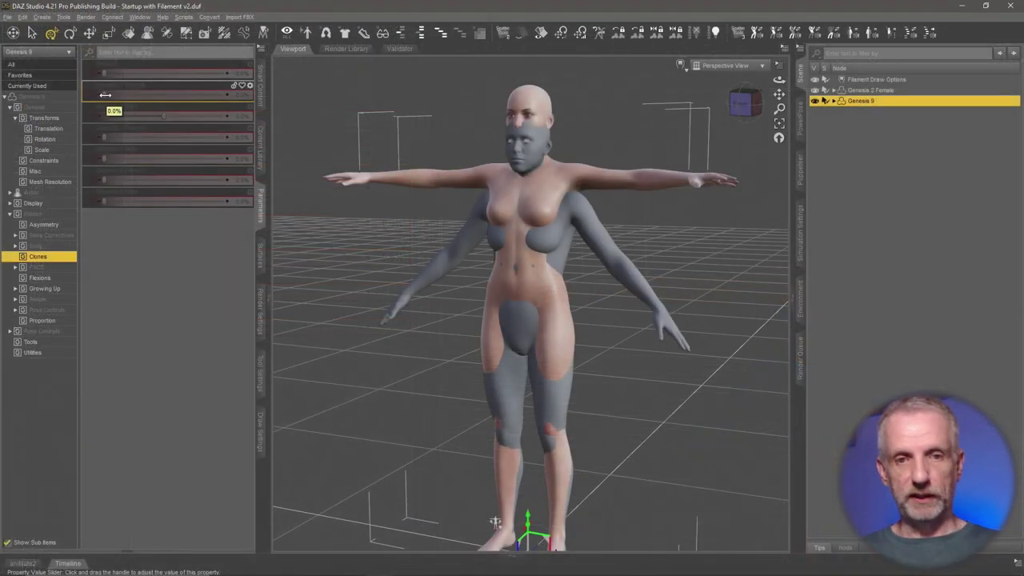
left_click_drag(171, 153, 360, 185)
mouse_move(222, 113)
left_mouse_down()
mouse_move(249, 108)
mouse_move(172, 96)
mouse_move(300, 109)
left_mouse_up()
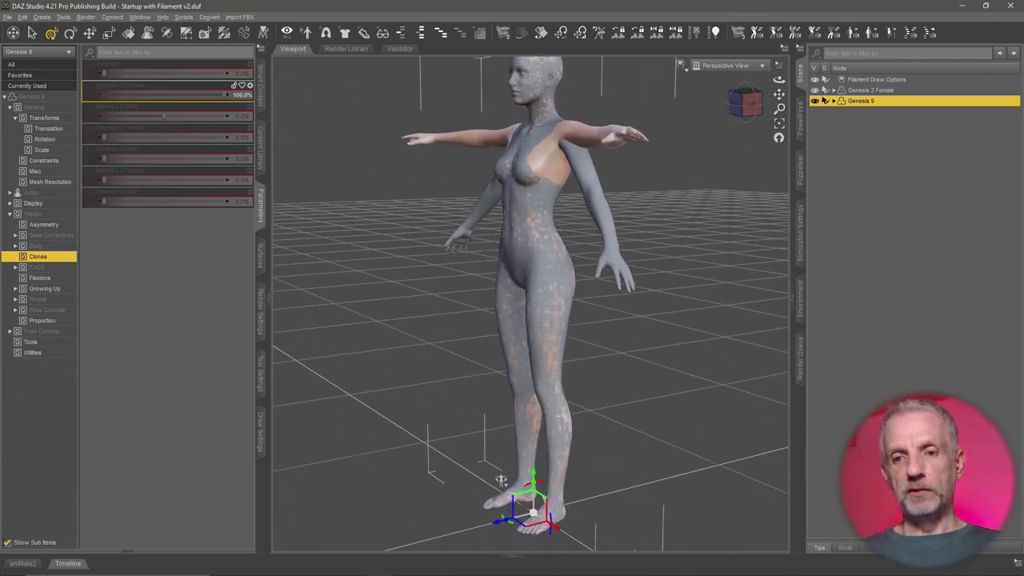
middle_click_drag(481, 309, 583, 334)
left_click_drag(484, 494, 486, 491)
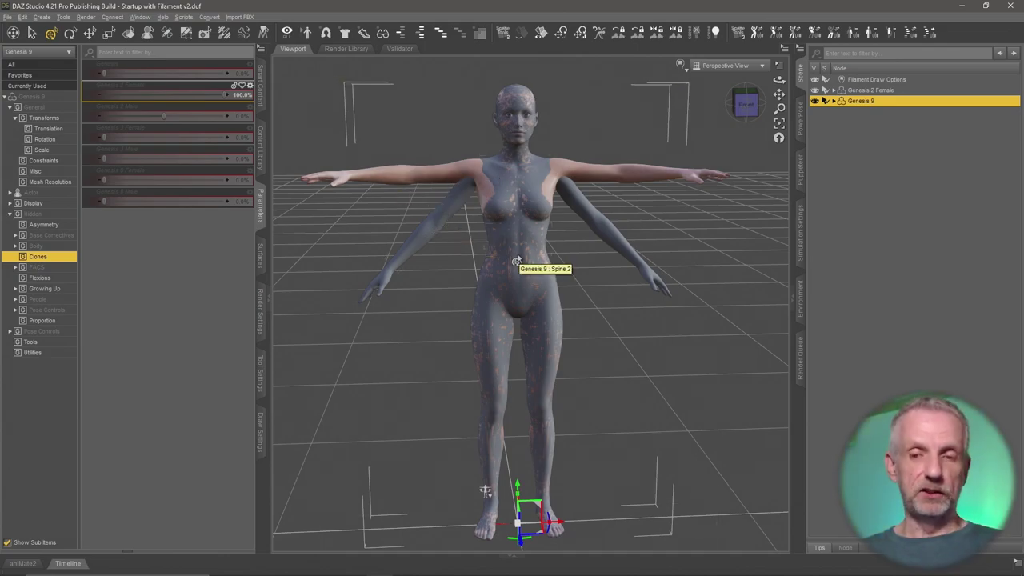
left_click_drag(484, 491, 481, 491)
left_click_drag(546, 282, 563, 303, "ctrl+alt")
left_click_drag(483, 483, 482, 488)
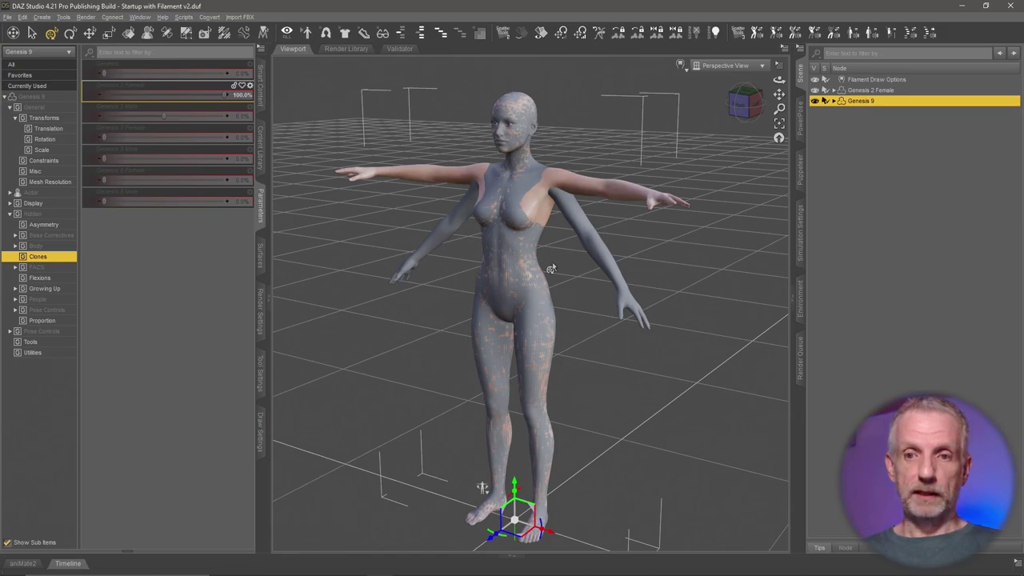
Step: Rotate the Genesis 2 Female's left shoulder down by setting its Bend to -45
left_click(880, 91)
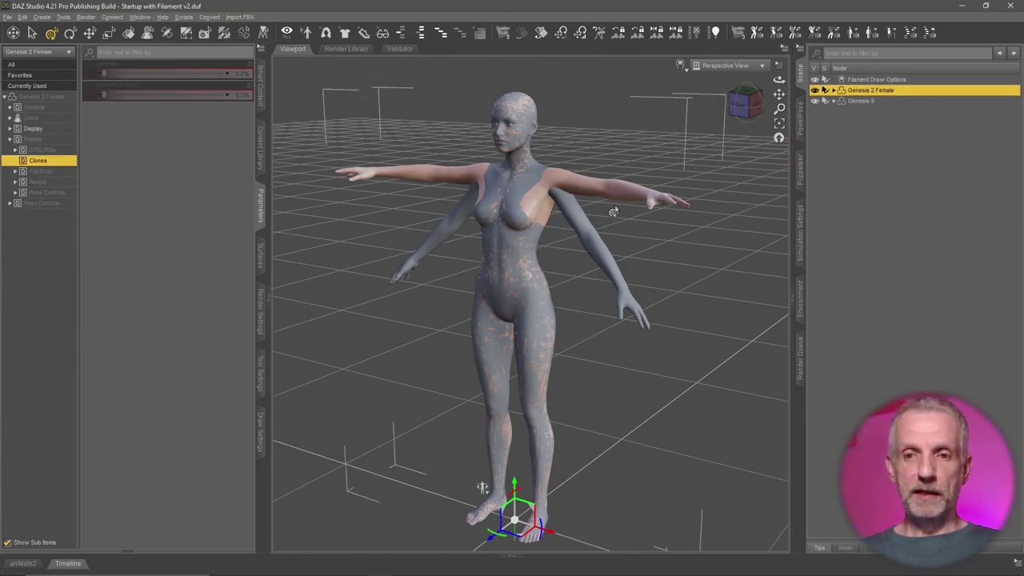
right_click(559, 186)
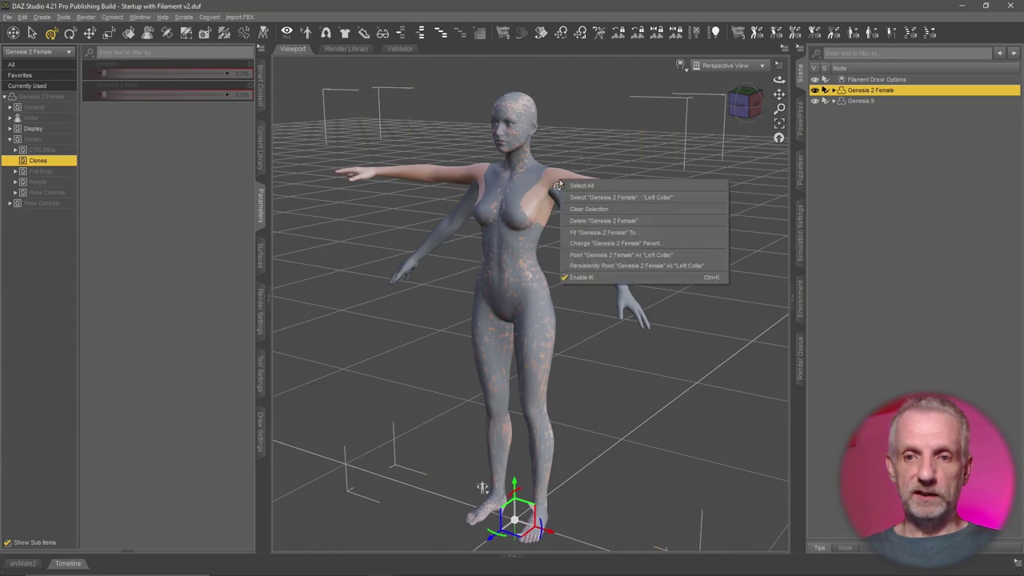
left_click(599, 196)
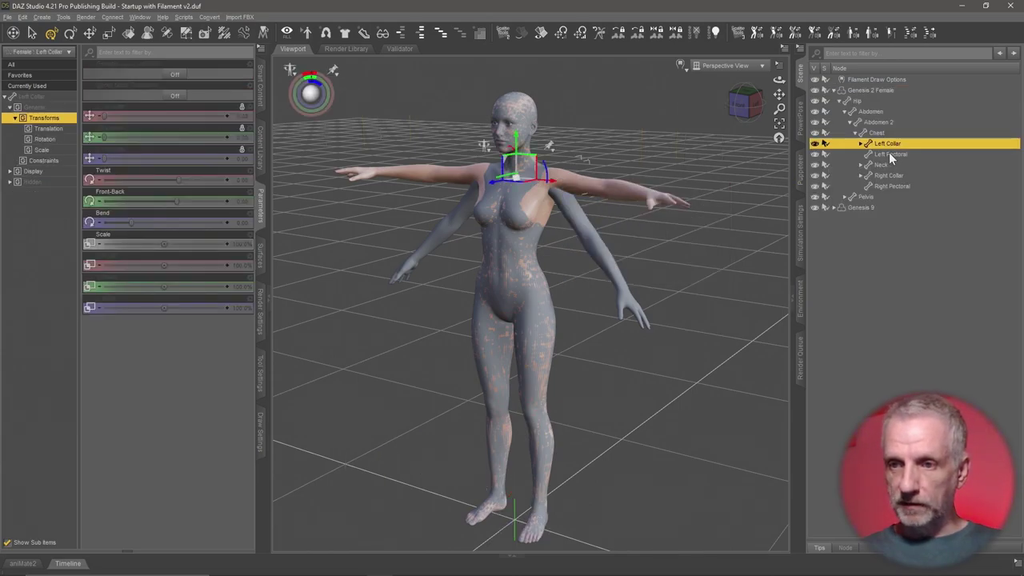
left_click(861, 143)
left_click(902, 153)
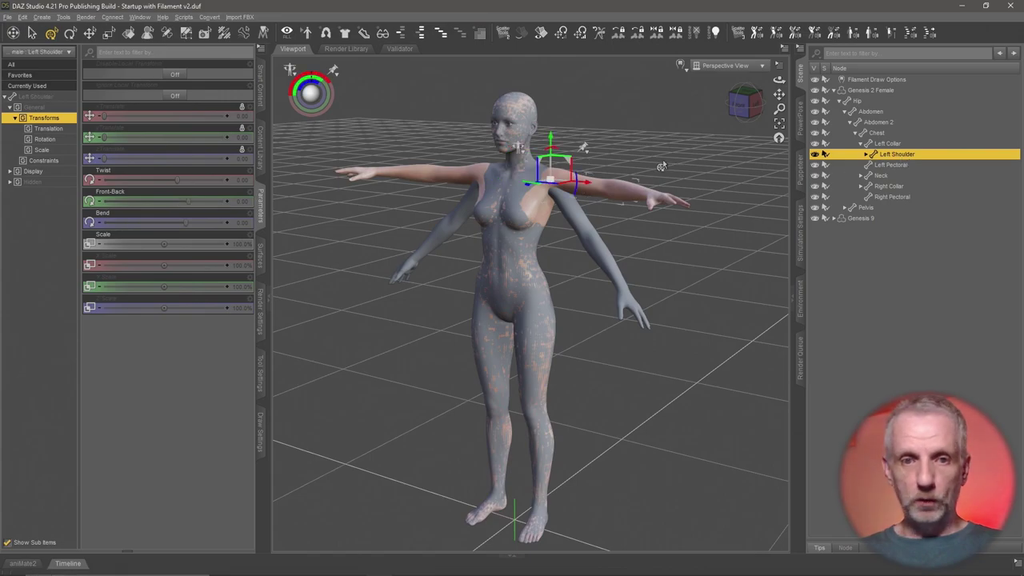
left_click(54, 144)
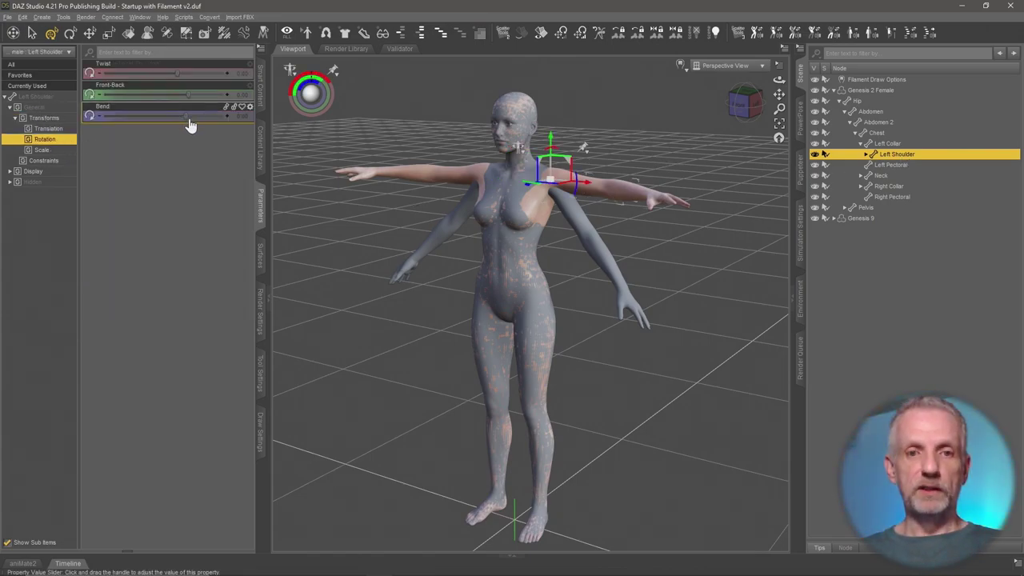
left_click_drag(185, 117, 149, 118)
left_click(238, 116)
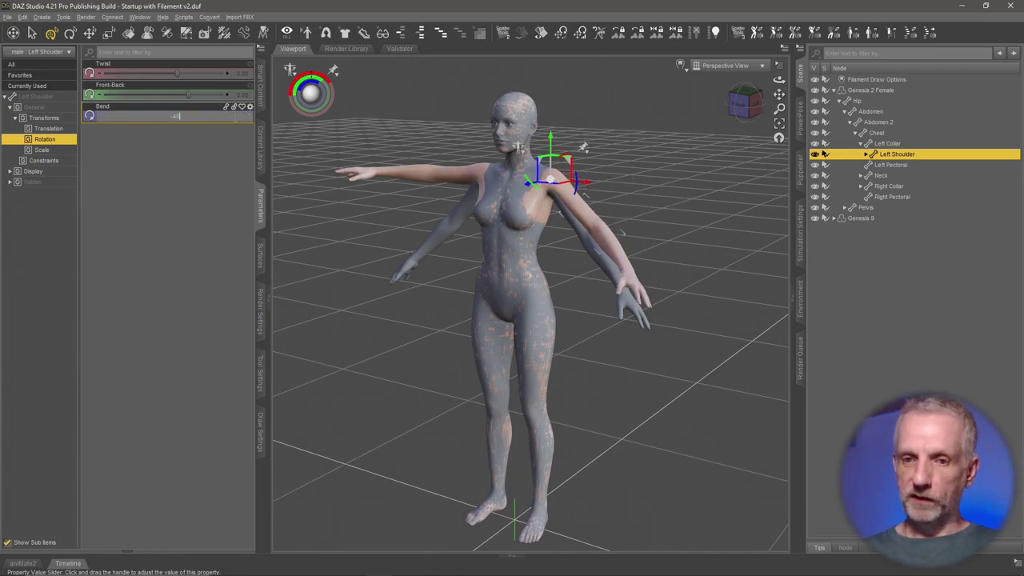
key("Return")
middle_click_drag(554, 256, 617, 338)
scroll(554, 251, "up", 3)
scroll(554, 251, "up", 1)
left_click_drag(419, 250, 555, 313)
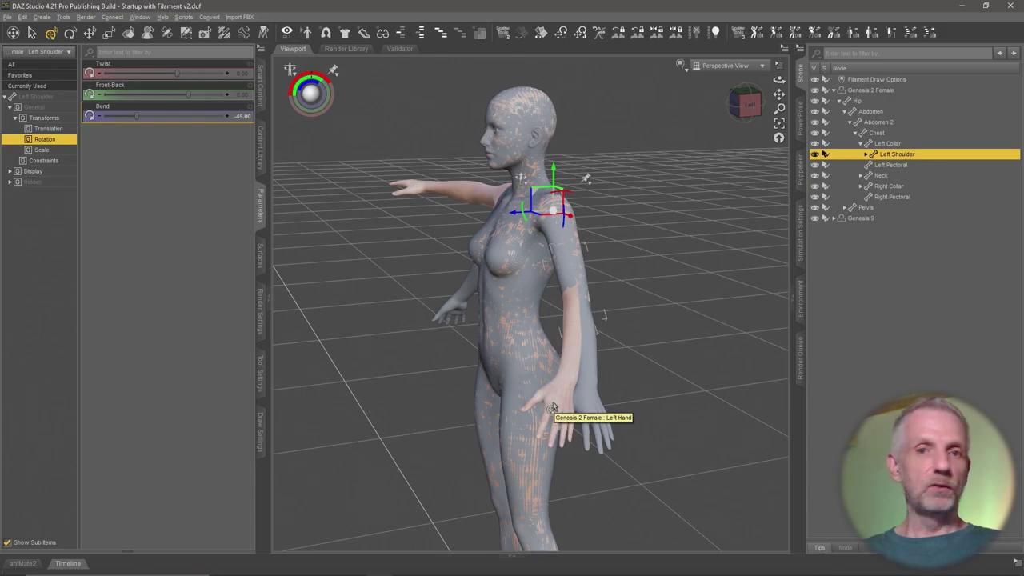
Step: Rotate the Genesis 2 Female's left forearm forward by setting its Bend to 13
left_click_drag(545, 362, 549, 367)
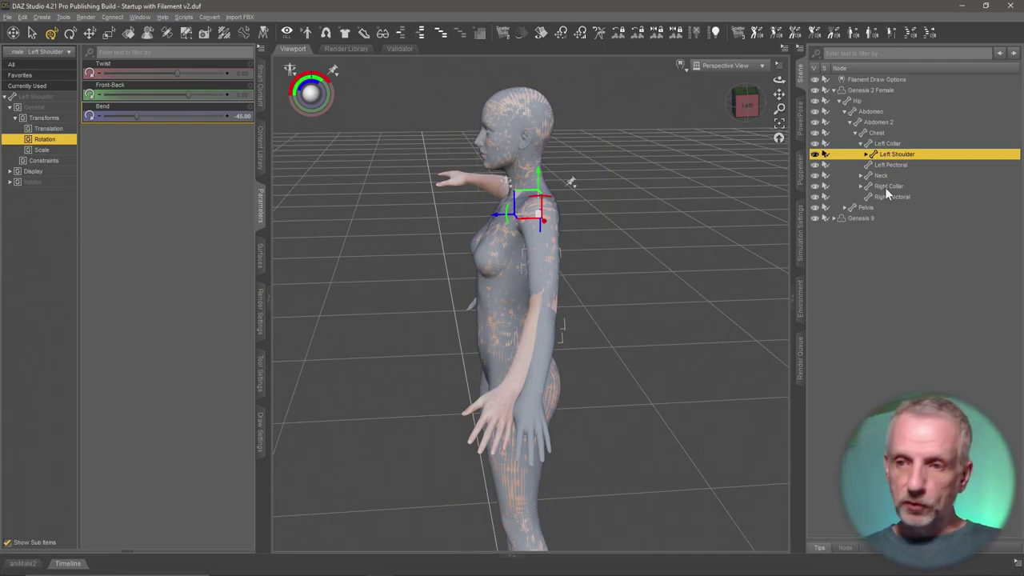
left_click(866, 154)
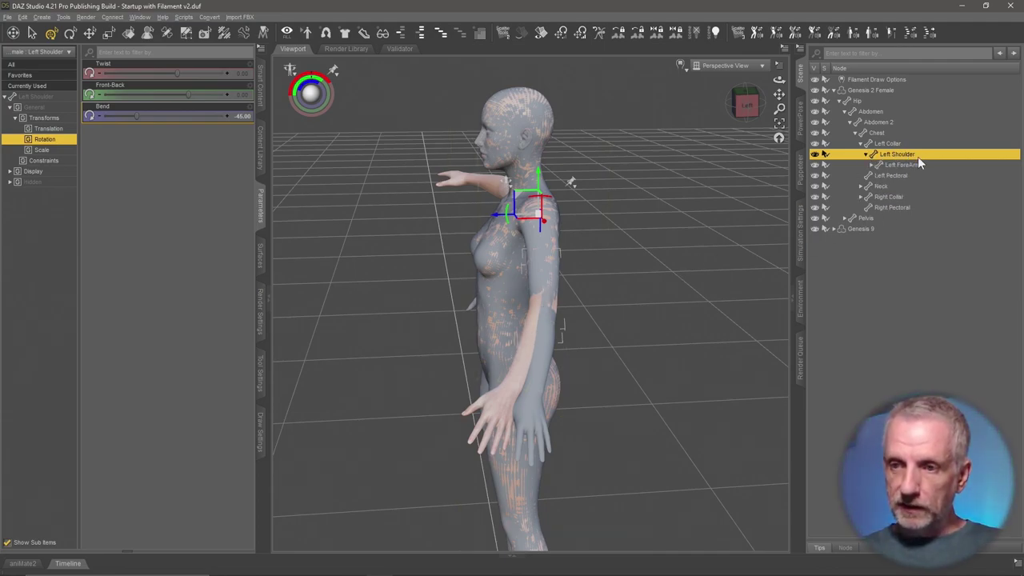
left_click(904, 165)
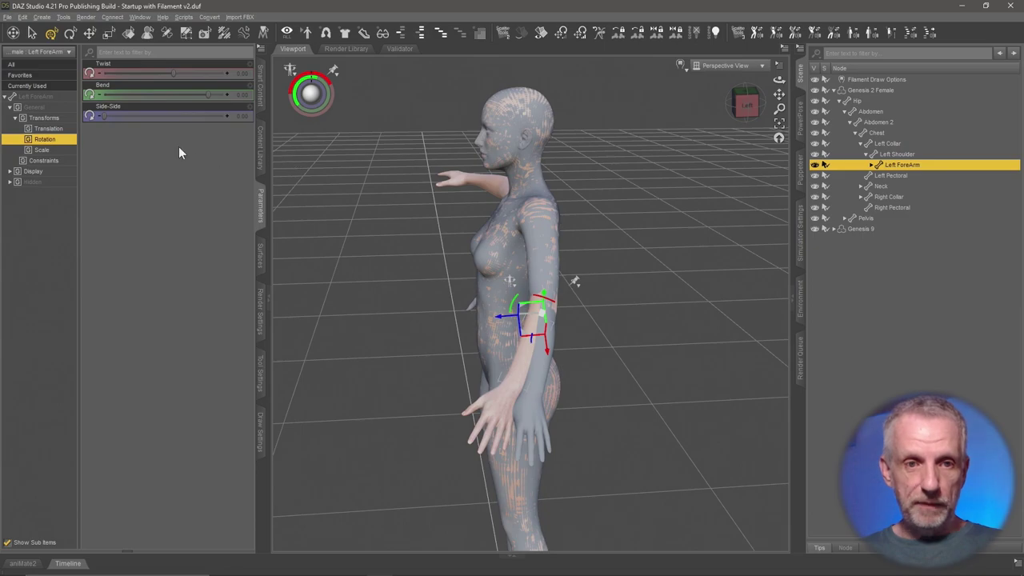
left_click_drag(208, 96, 243, 96)
left_click(243, 96)
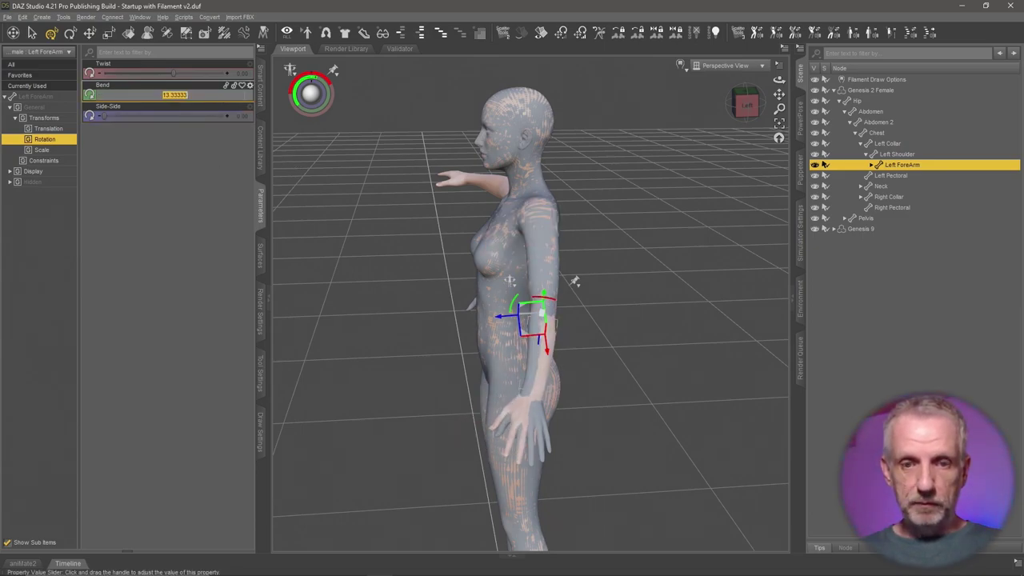
type("13")
key("Return")
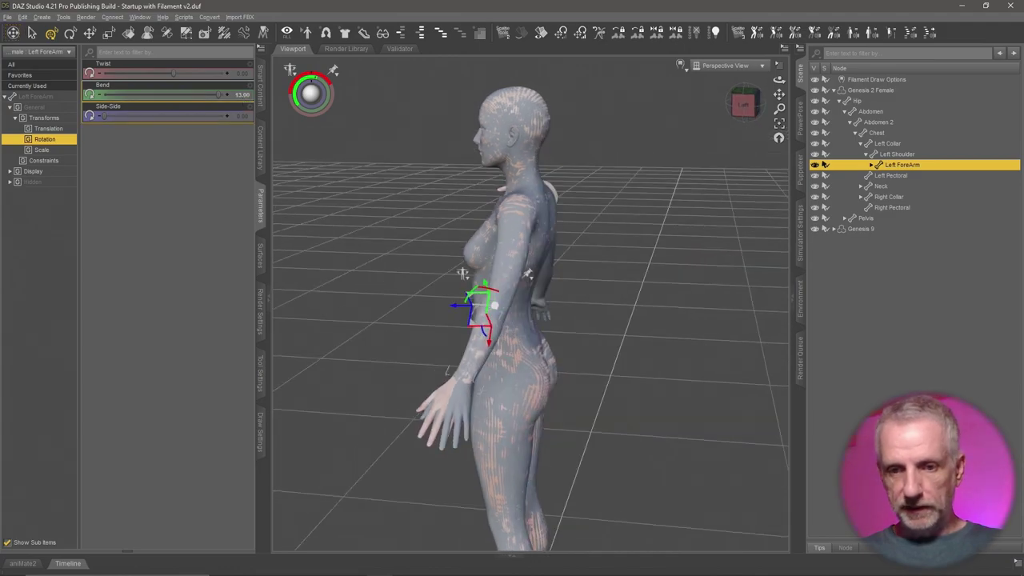
Step: Rotate the Genesis 2 Female's left hand to line up with Genesis 9 by setting its Side-Side to 11
left_click_drag(373, 220, 433, 220, "ctrl+alt")
left_click(872, 165)
left_click(897, 176)
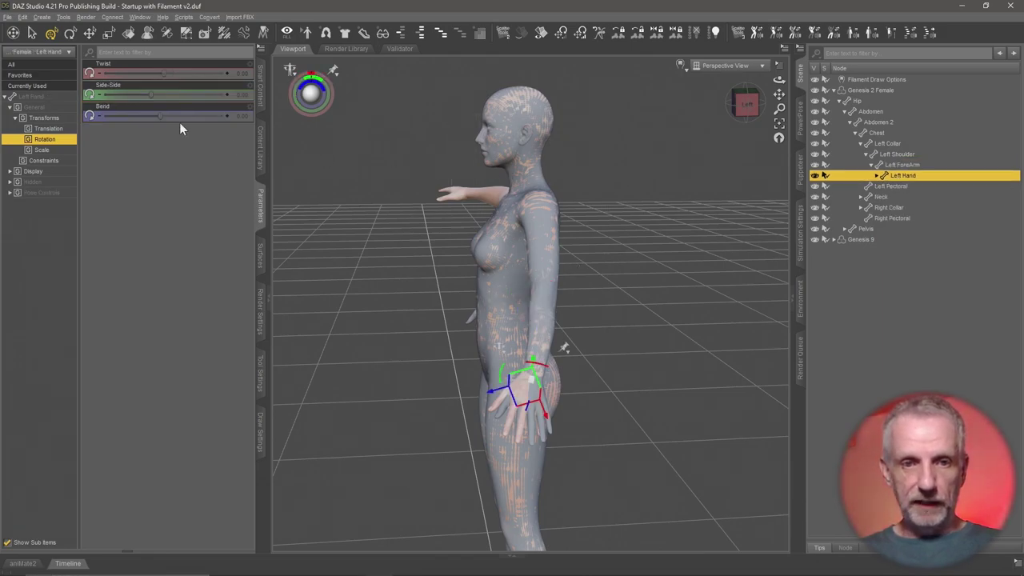
left_click_drag(152, 94, 249, 96)
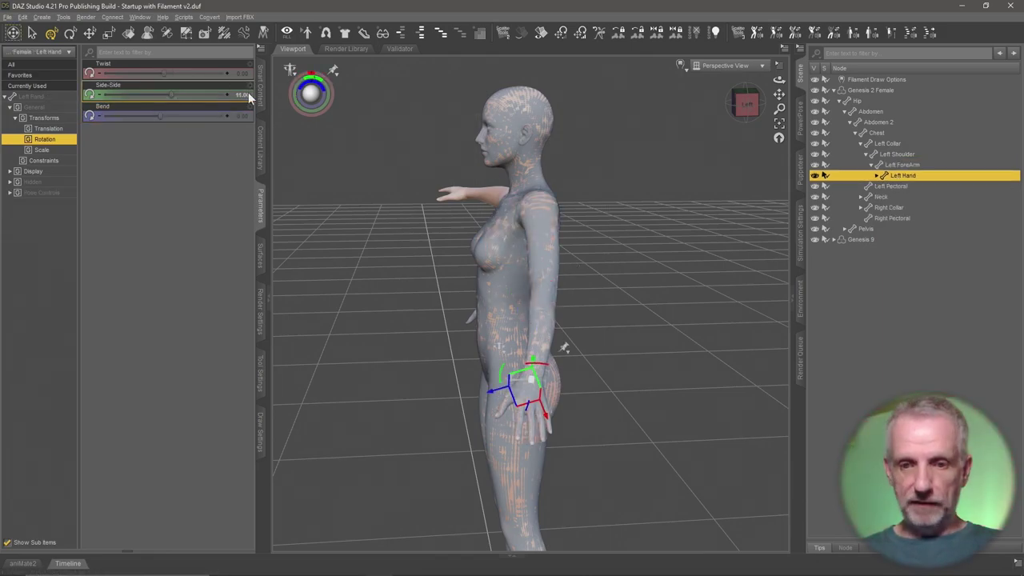
scroll(336, 224, "up", 5)
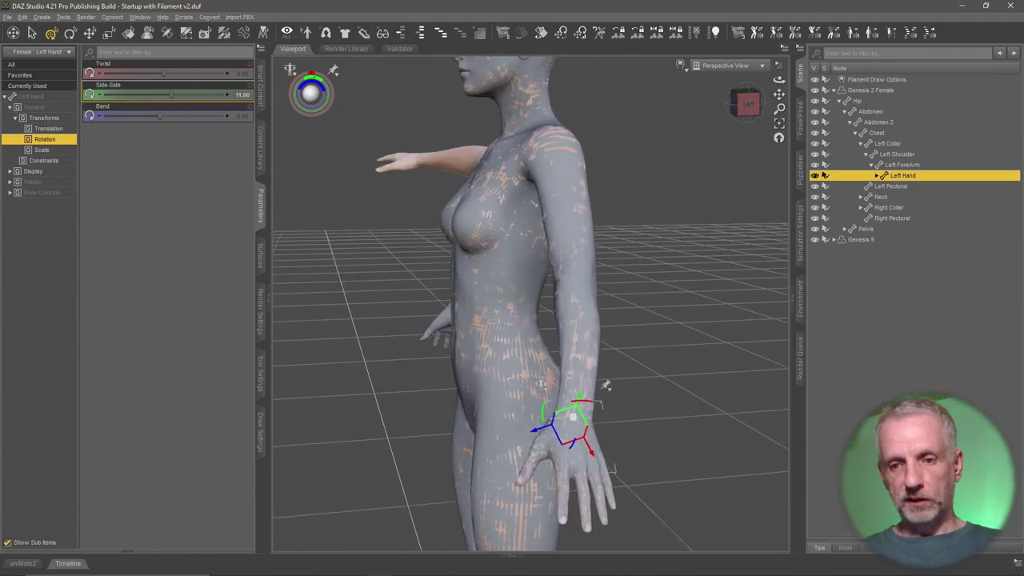
left_click_drag(336, 224, 296, 208, "ctrl+alt")
left_click_drag(394, 359, 369, 349, "alt")
mouse_move(337, 223)
left_mouse_down("ctrl+alt")
mouse_move(373, 224)
mouse_move(343, 233)
left_mouse_up("ctrl+alt")
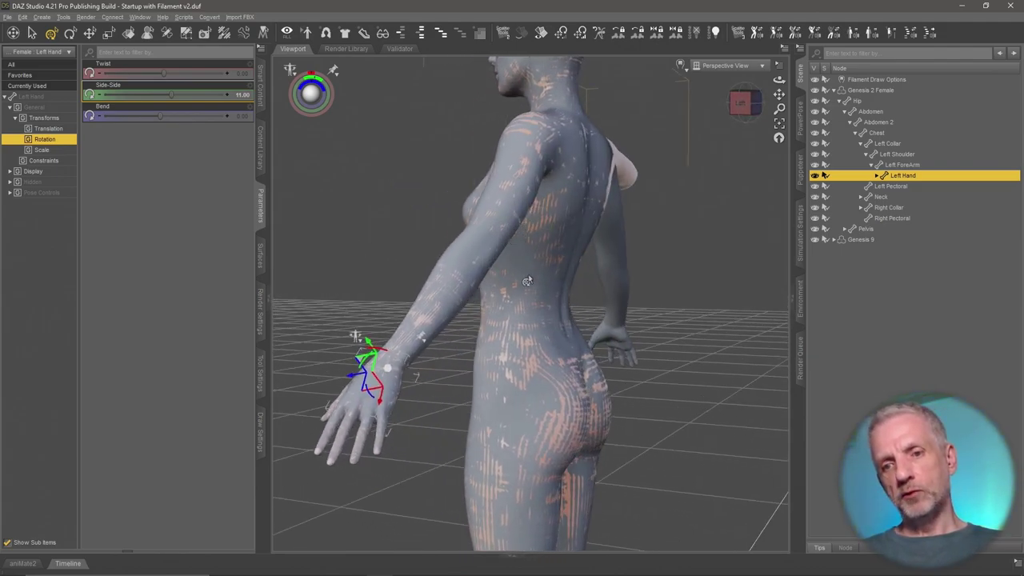
left_click_drag(506, 306, 454, 313, "alt")
Step: Try a Side-Side rotation of 13.89 on the left hand, compare the fit, and set it back to 11
left_click_drag(171, 95, 178, 95)
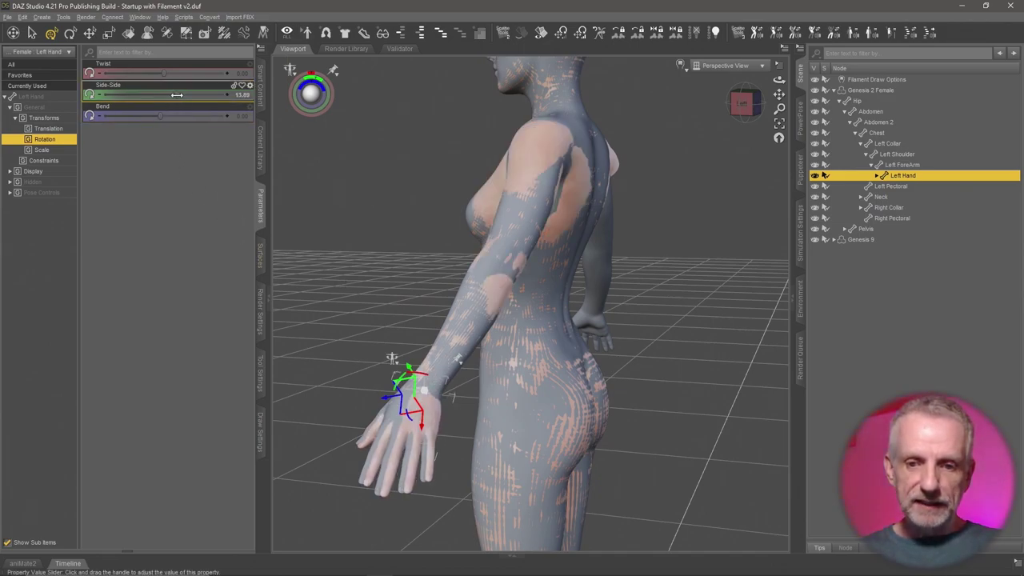
middle_click_drag(449, 447, 557, 447)
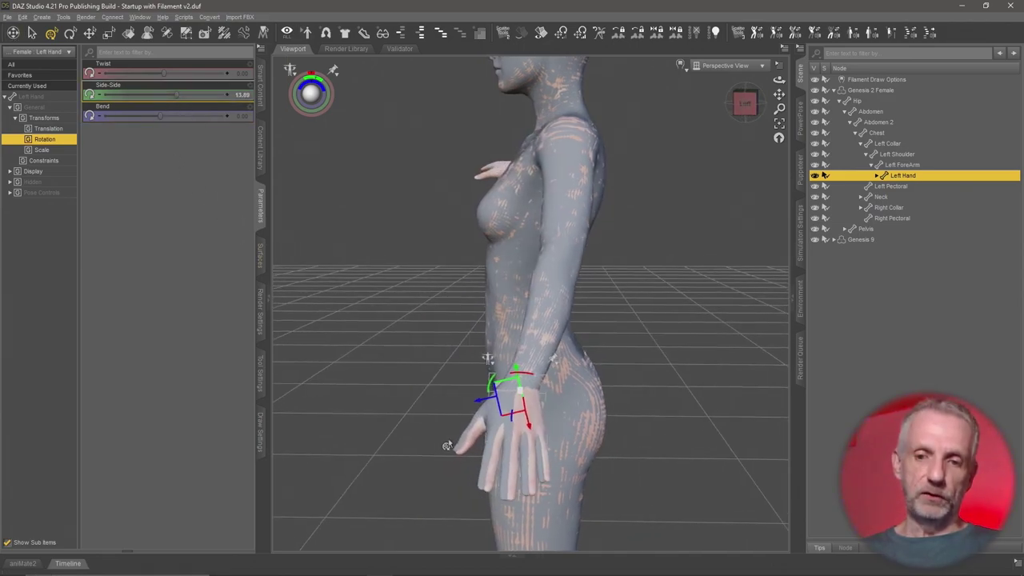
middle_click_drag(584, 299, 498, 317)
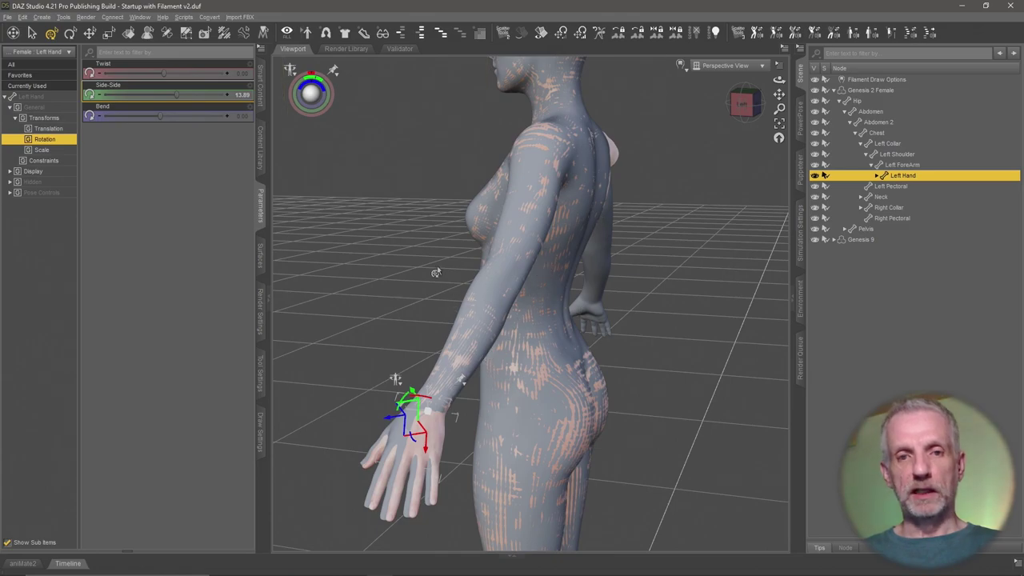
left_click(174, 94)
type("11")
key("Return")
Step: Rotate the Genesis 2 Female's right shoulder down by setting its Bend to 45
mouse_move(382, 240)
middle_mouse_down()
mouse_move(472, 235)
mouse_move(380, 237)
middle_mouse_up()
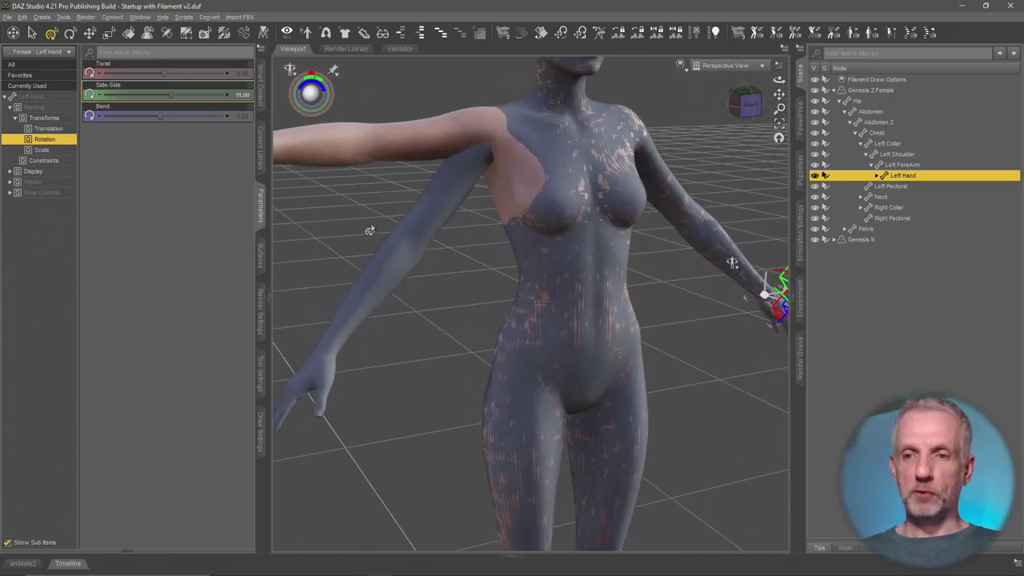
right_click(464, 137)
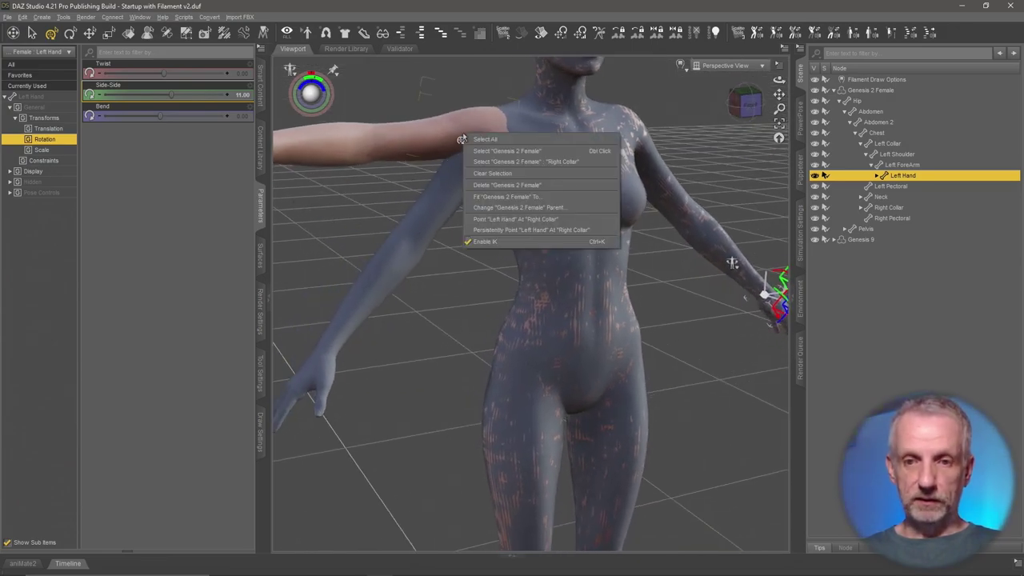
left_click(523, 162)
left_click(861, 208)
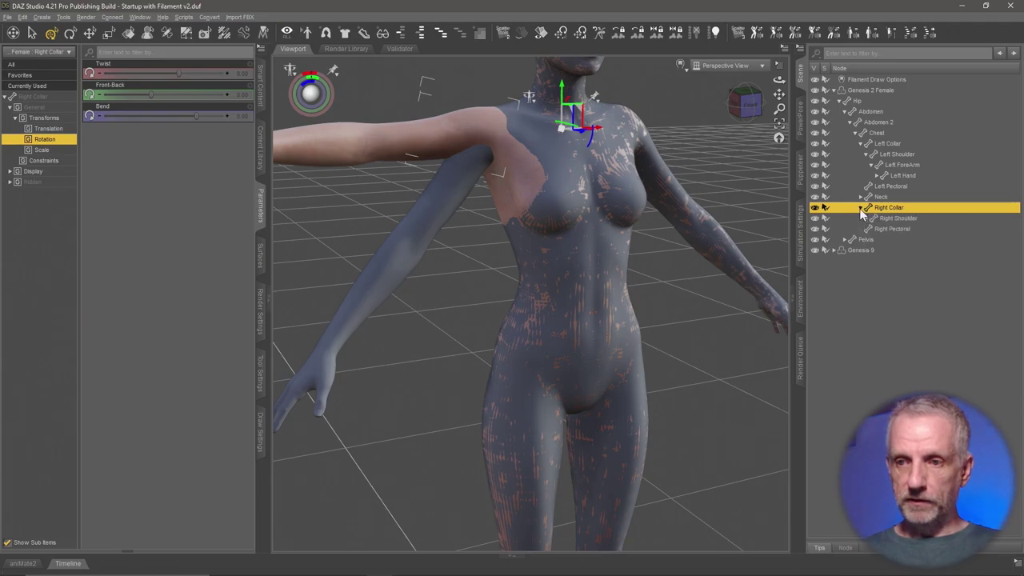
left_click(893, 218)
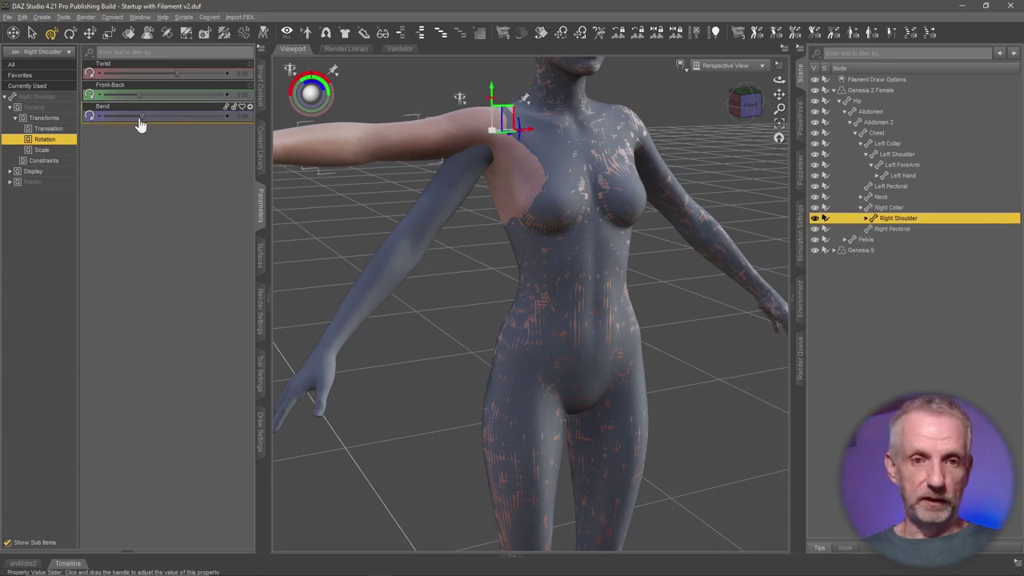
left_click_drag(140, 115, 247, 118)
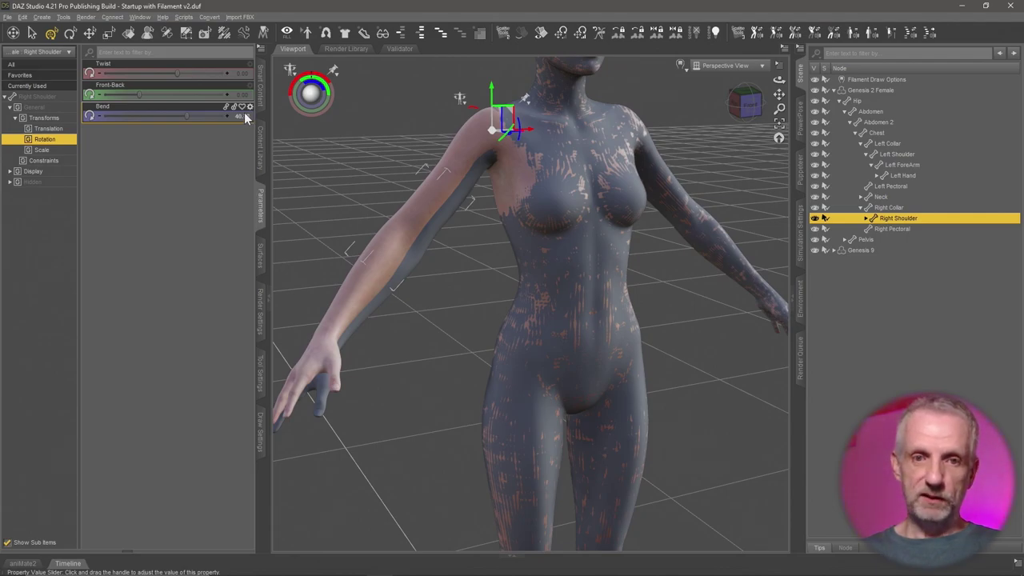
left_click(244, 113)
type("45")
key("Return")
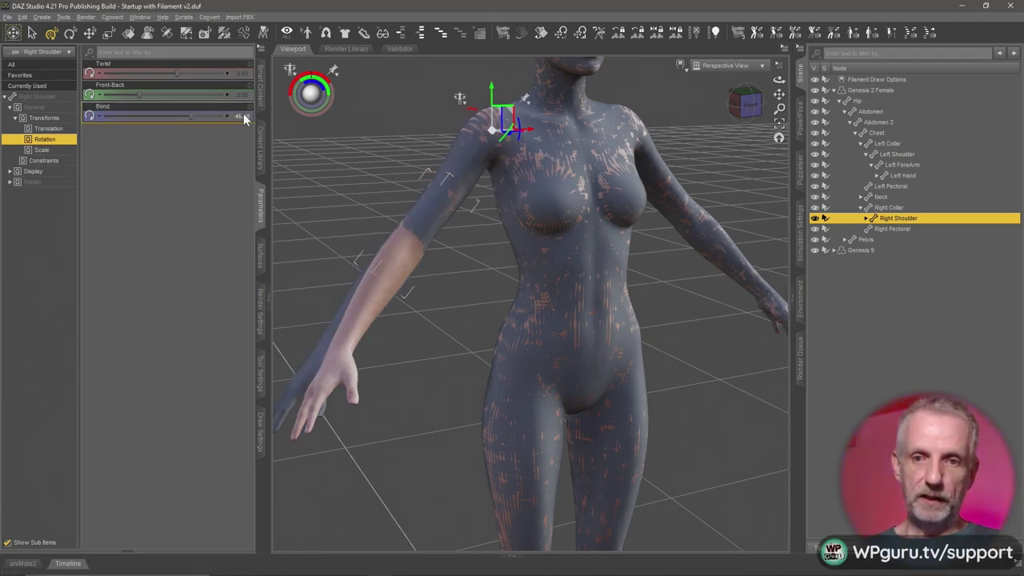
Step: Rotate the Genesis 2 Female's right forearm forward by setting its Bend to -13
left_click(865, 218)
left_click(903, 229)
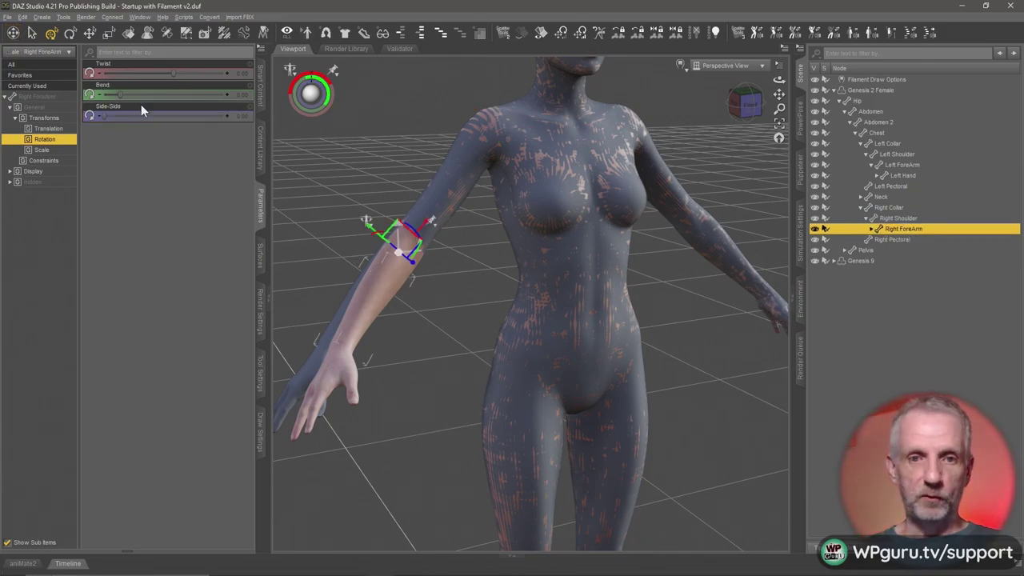
key("BackSpace")
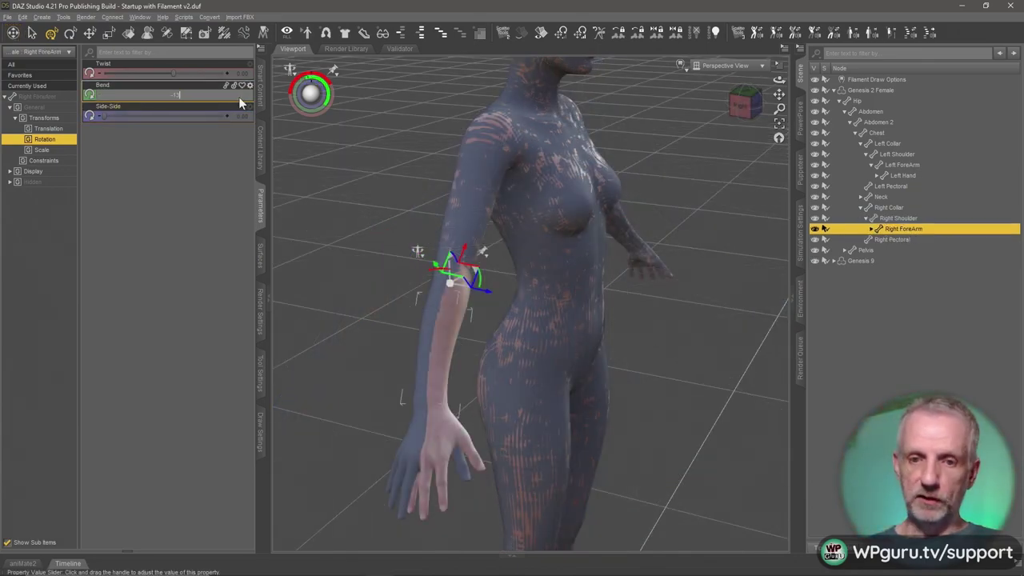
type("-13")
key("Return")
Step: Rotate the Genesis 2 Female's right hand to line up with Genesis 9 by setting its Side-Side to -11
left_click(871, 229)
left_click(905, 239)
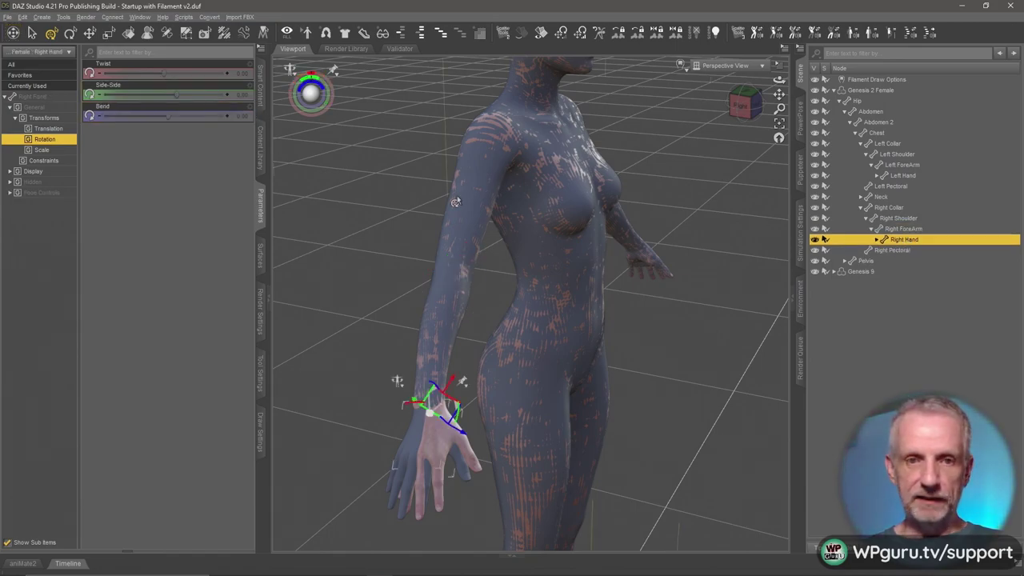
left_click(240, 91)
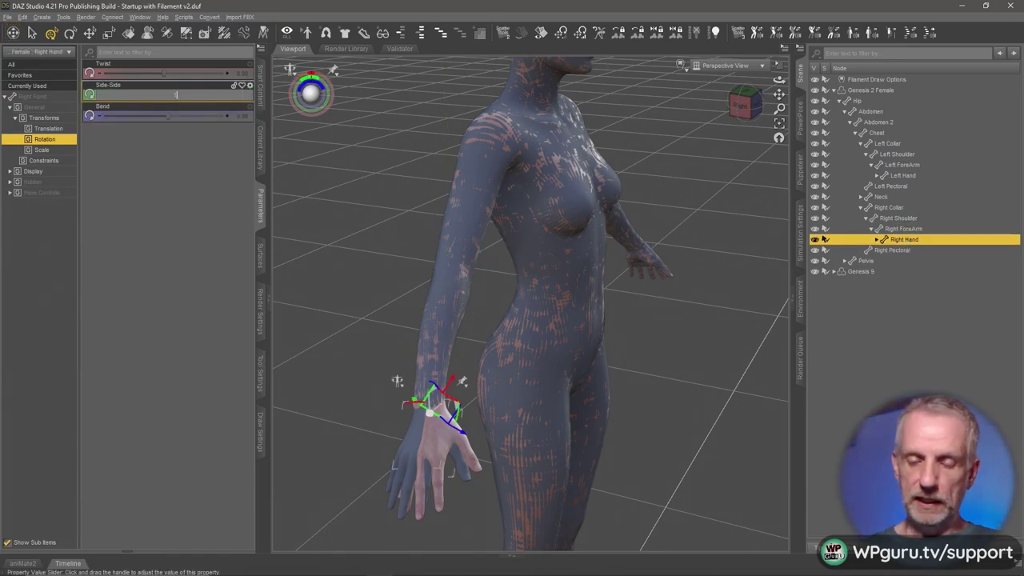
type("15")
key("Return")
left_click(242, 94)
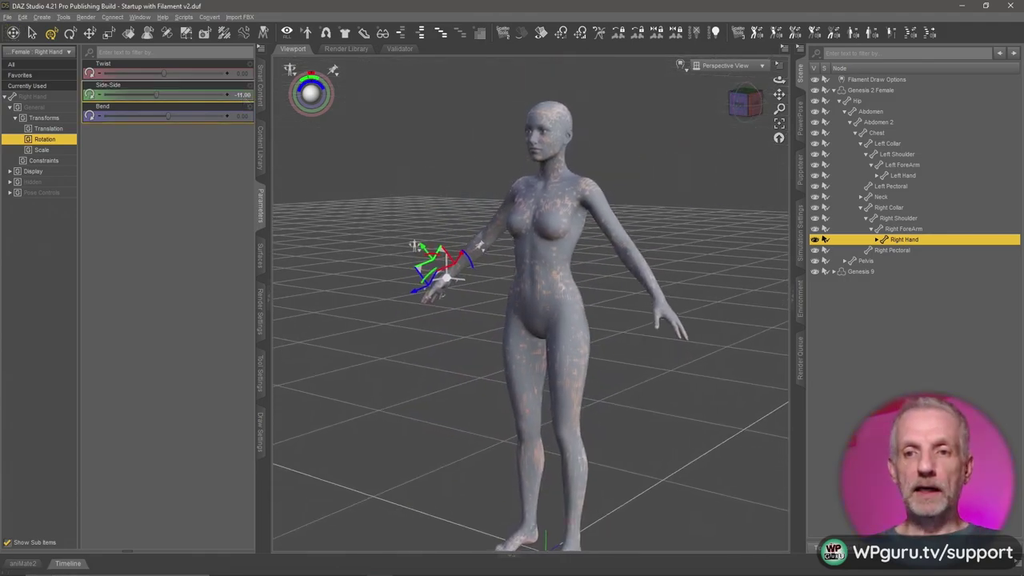
Step: Collapse the Genesis 2 Female hierarchy and set the Genesis 9 figure's mesh Resolution Level to Base
left_click_drag(779, 80, 778, 65)
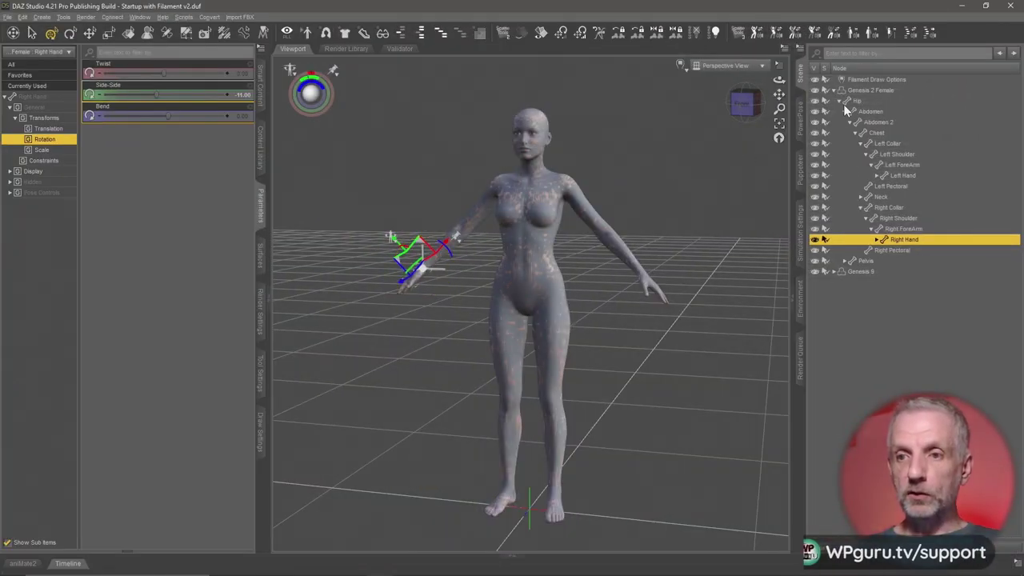
left_click(834, 90)
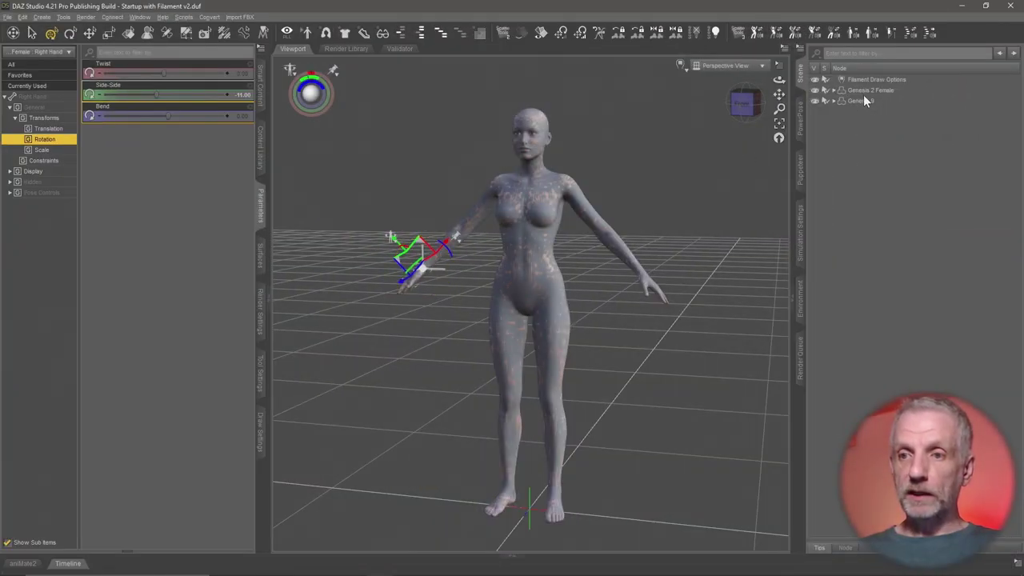
left_click(865, 101)
left_click_drag(669, 229, 624, 229, "ctrl+alt")
left_click(75, 183)
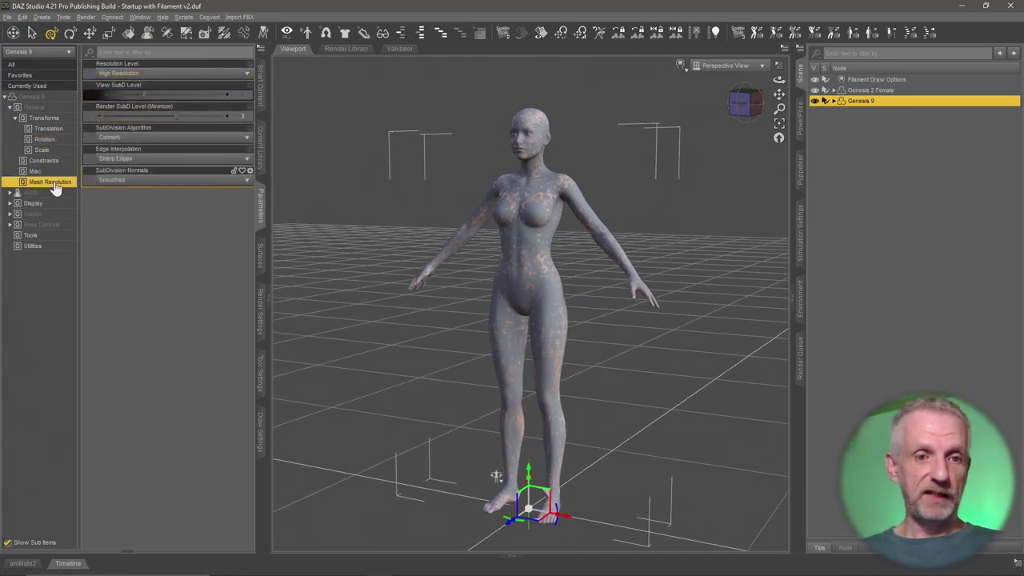
left_click(192, 72)
left_click(144, 84)
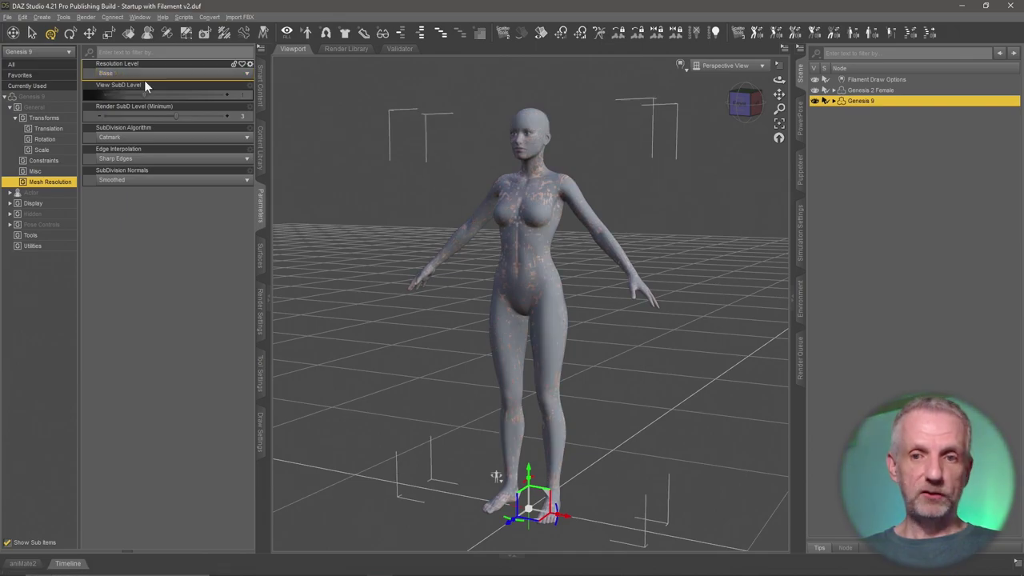
Step: Start a Wavefront OBJ export and create and open a new folder named OBJs 6 inside G9 Fit Test
left_click(7, 17)
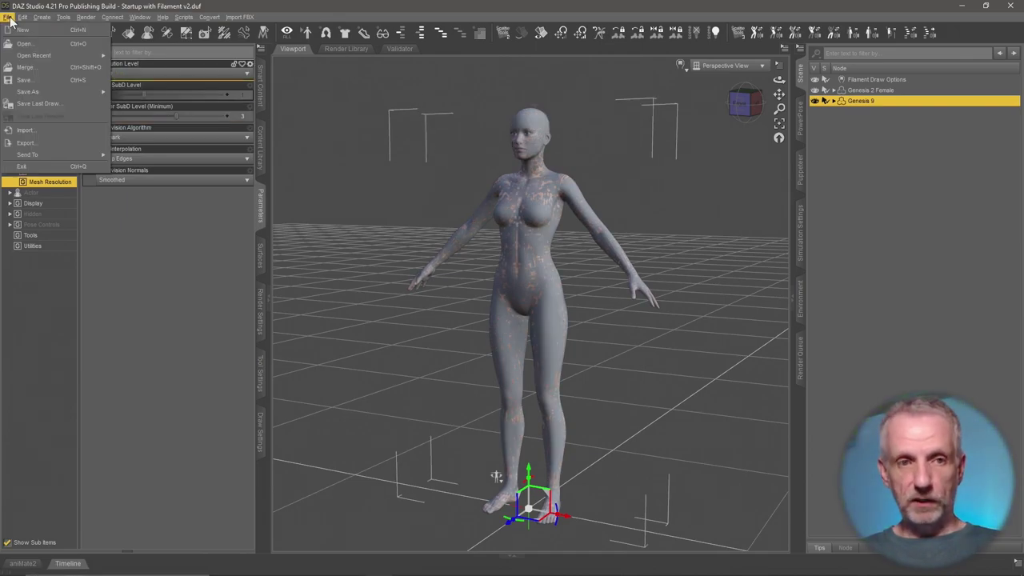
left_click(51, 143)
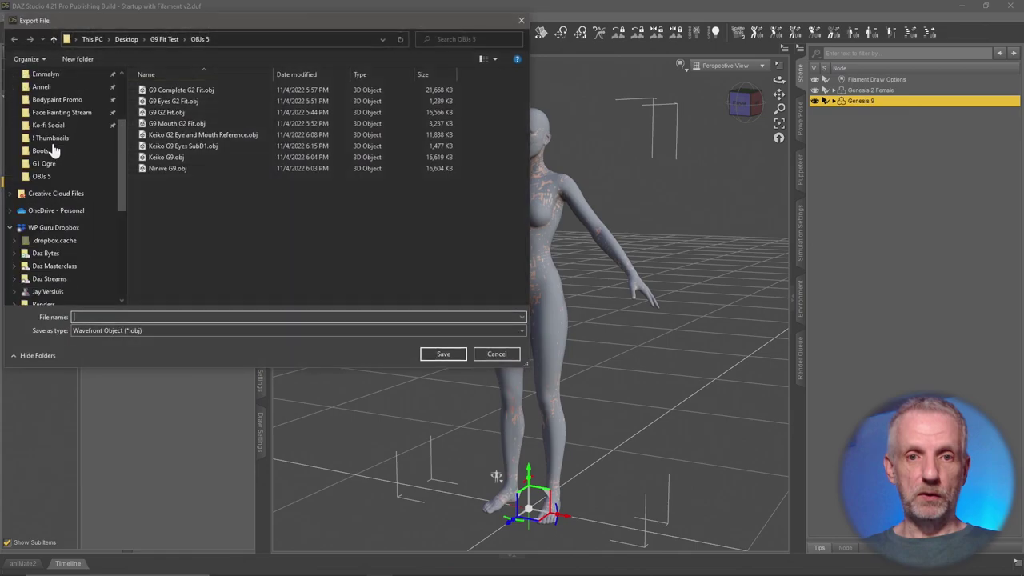
left_click(162, 42)
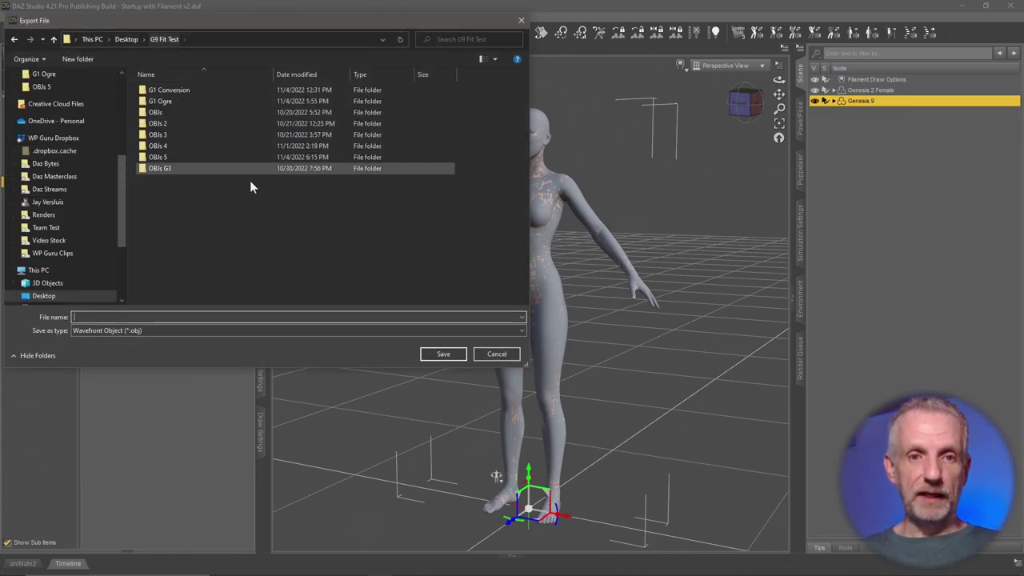
right_click(244, 229)
mouse_move(314, 414)
left_click(427, 415)
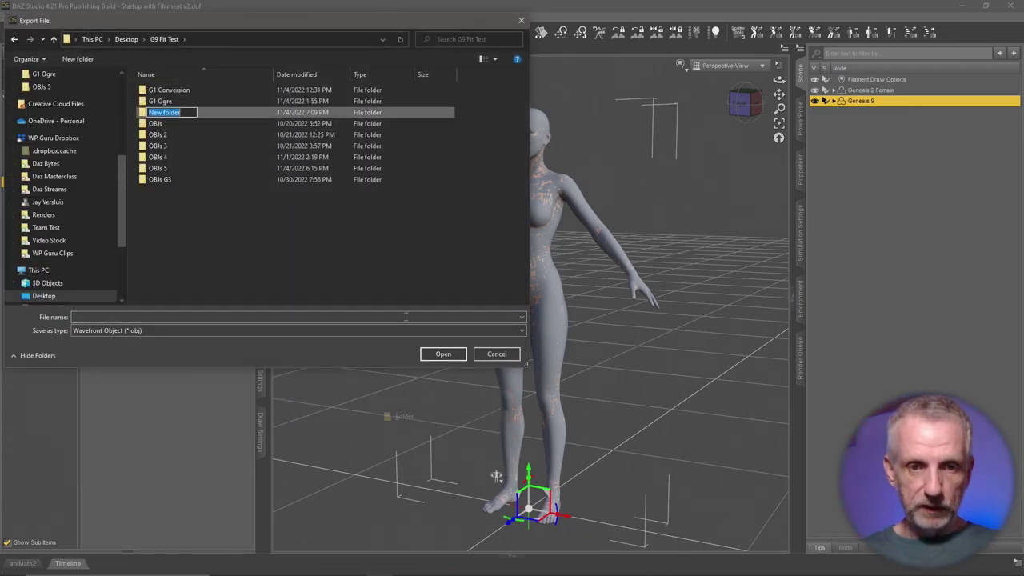
type("OBJs 6")
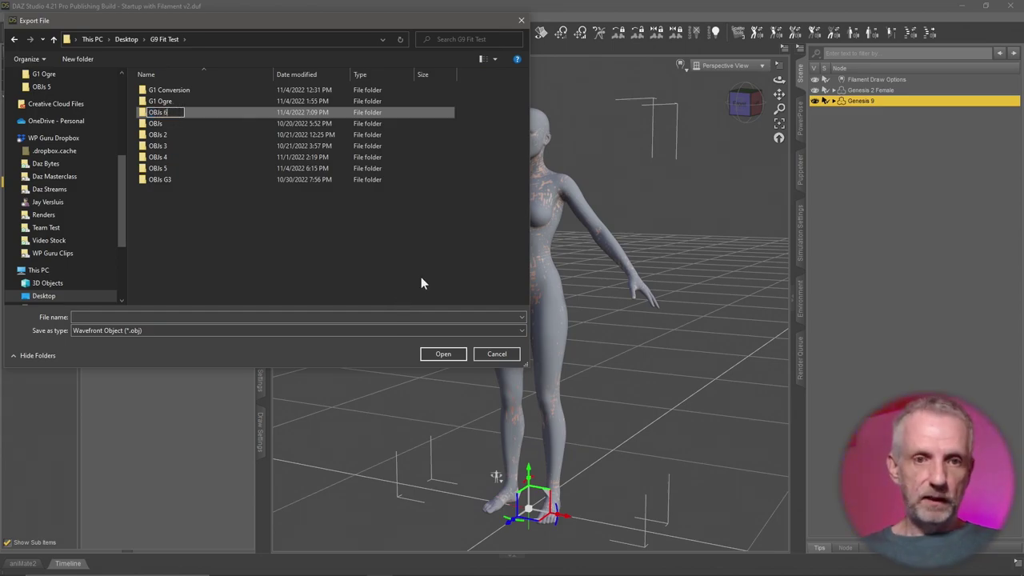
key("Return")
double_click(183, 113)
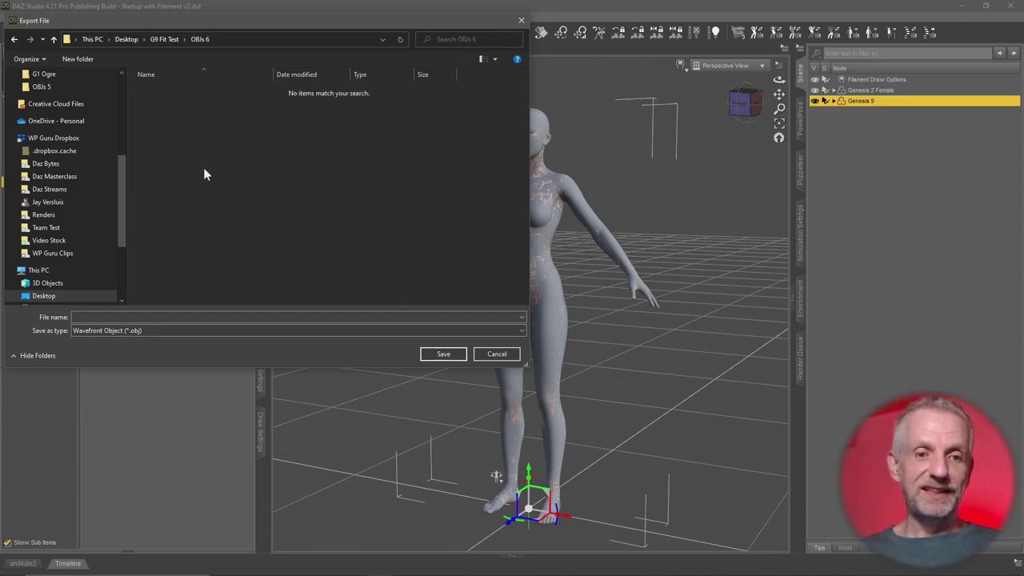
Step: Name the exported OBJ file G9 G2 Base Fit and save it in the OBJs 6 folder
left_click(225, 318)
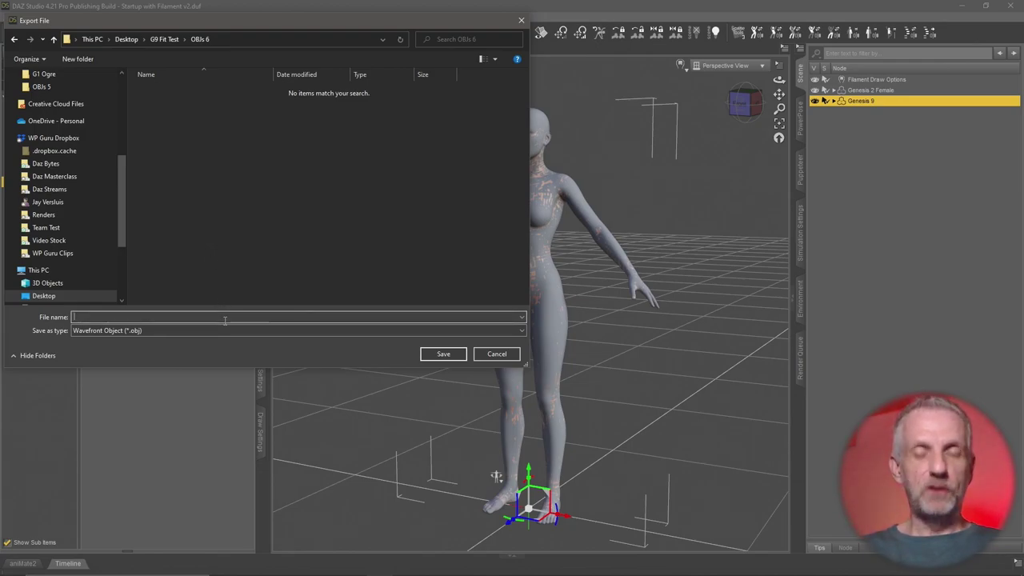
type("G9")
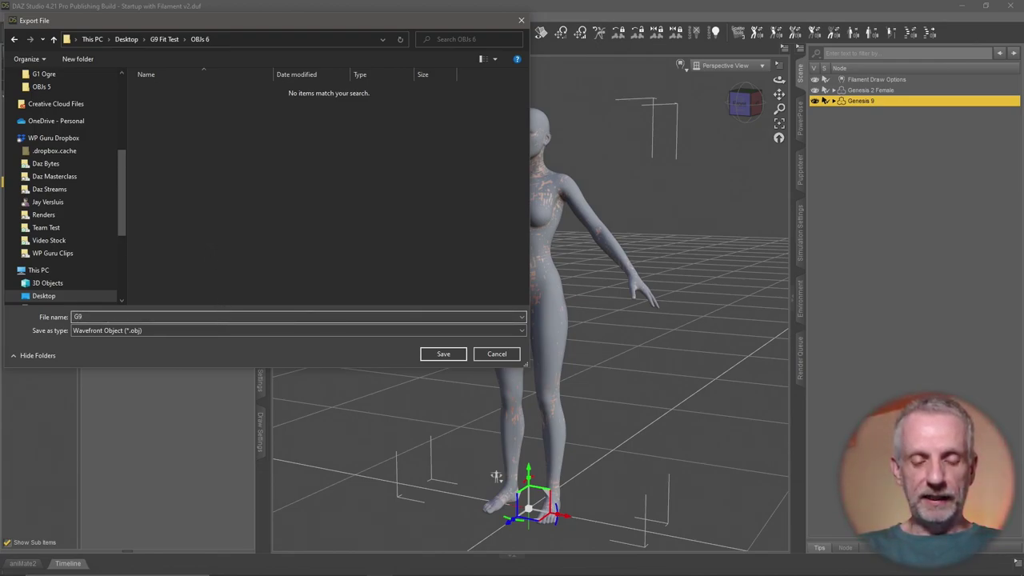
type(" G2 Base")
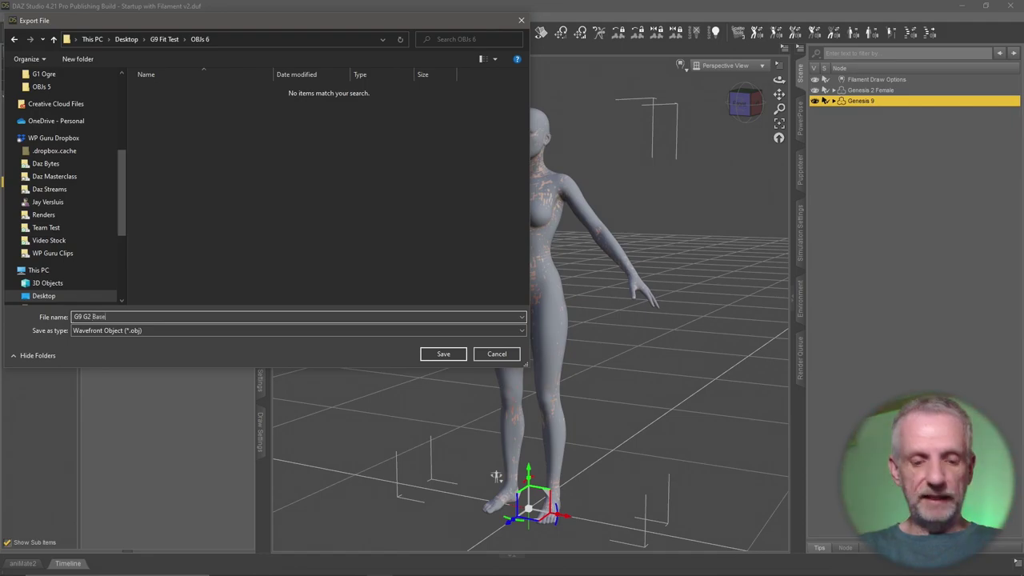
type(" Fit")
key("Return")
Step: Export the OBJ with the DAZ Studio (1 unit = 1cm) scale preset and object filtering enabled for Selected Roots
left_click(99, 53)
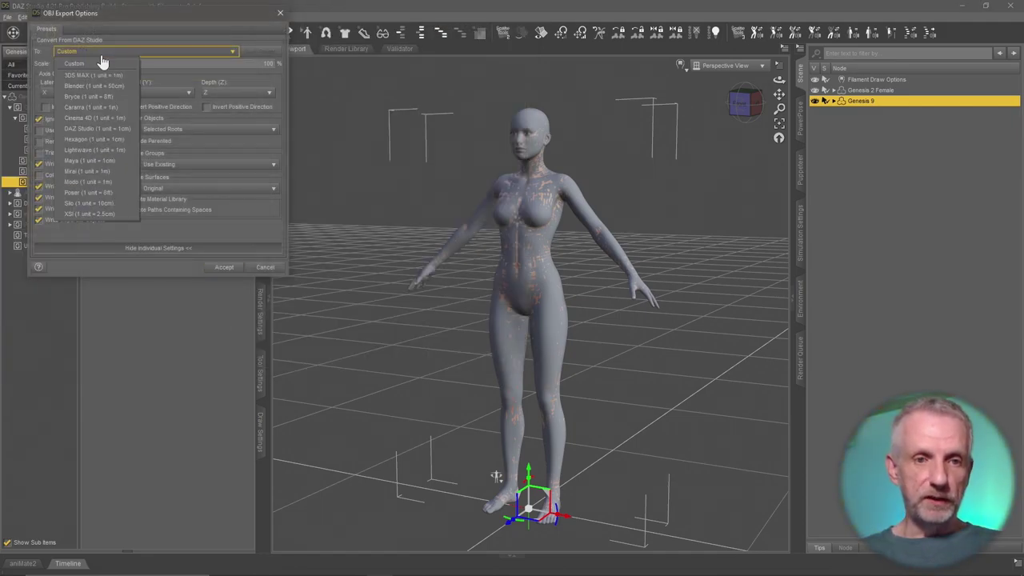
left_click(122, 127)
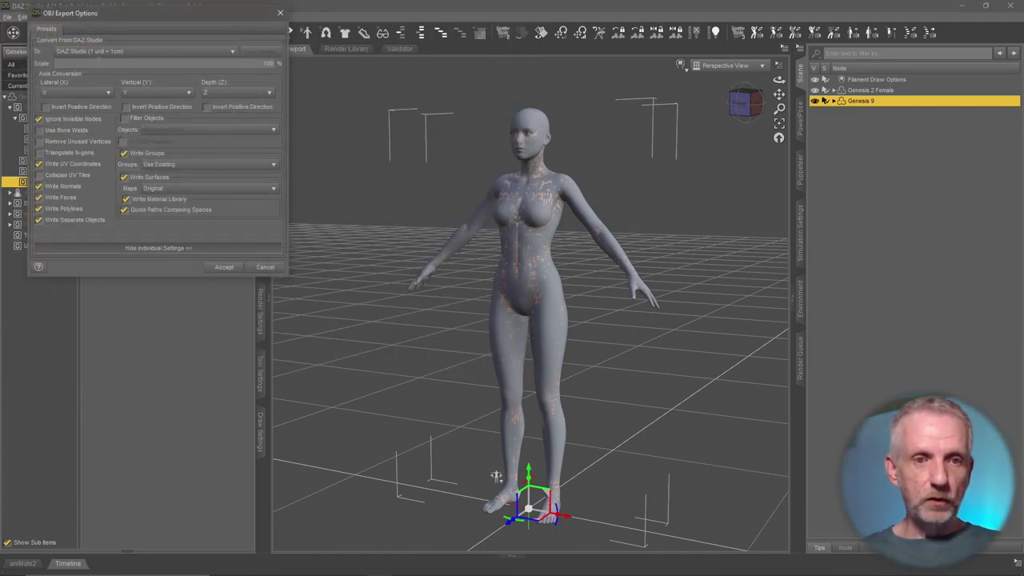
scroll(119, 53, "down", 2)
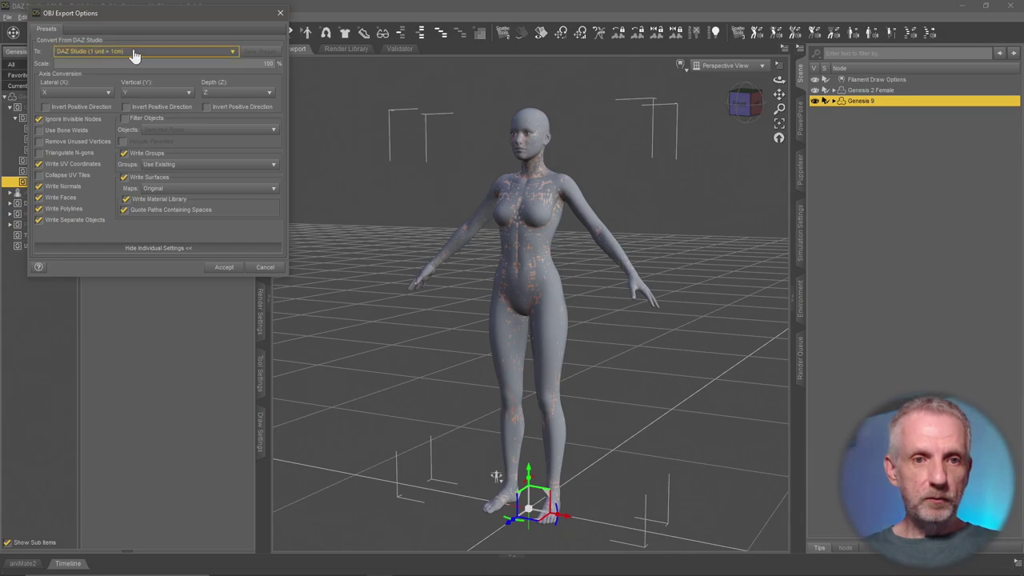
left_click(125, 119)
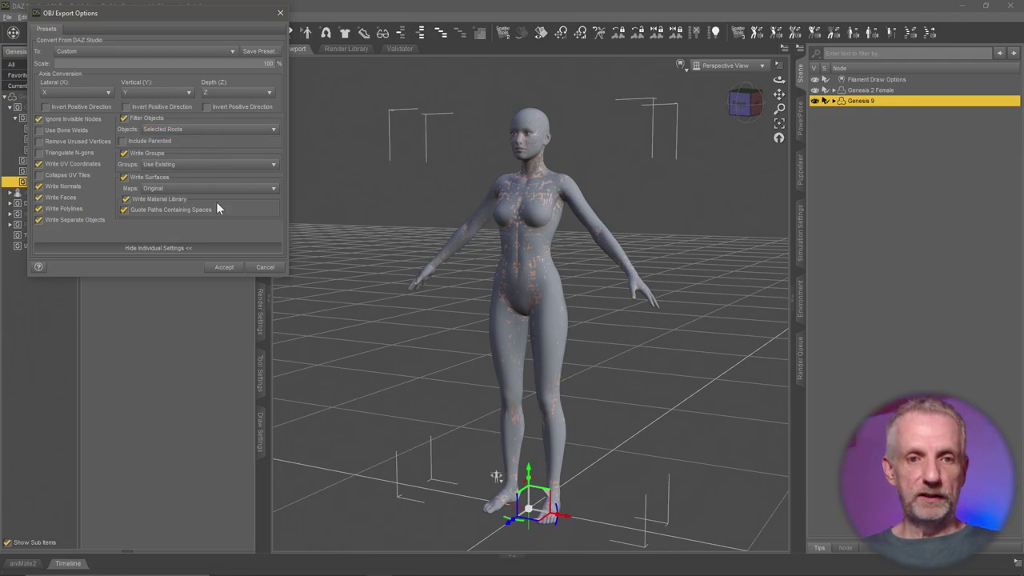
left_click(223, 269)
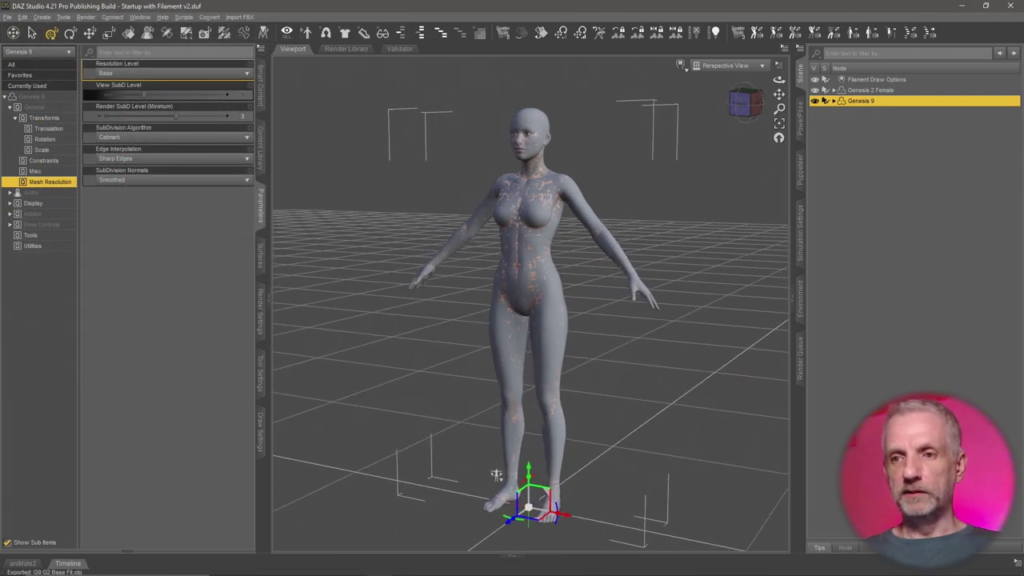
Step: Delete the Genesis 9 figure and import the G9 G2 Base Fit OBJ from the OBJs 6 folder at 100% scale
key("Delete")
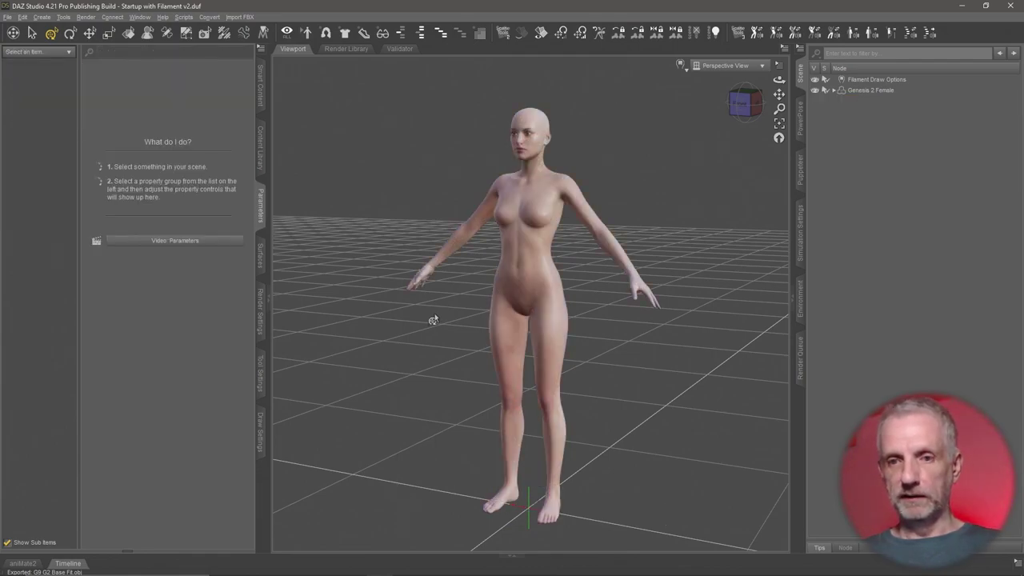
left_click(5, 16)
left_click(44, 129)
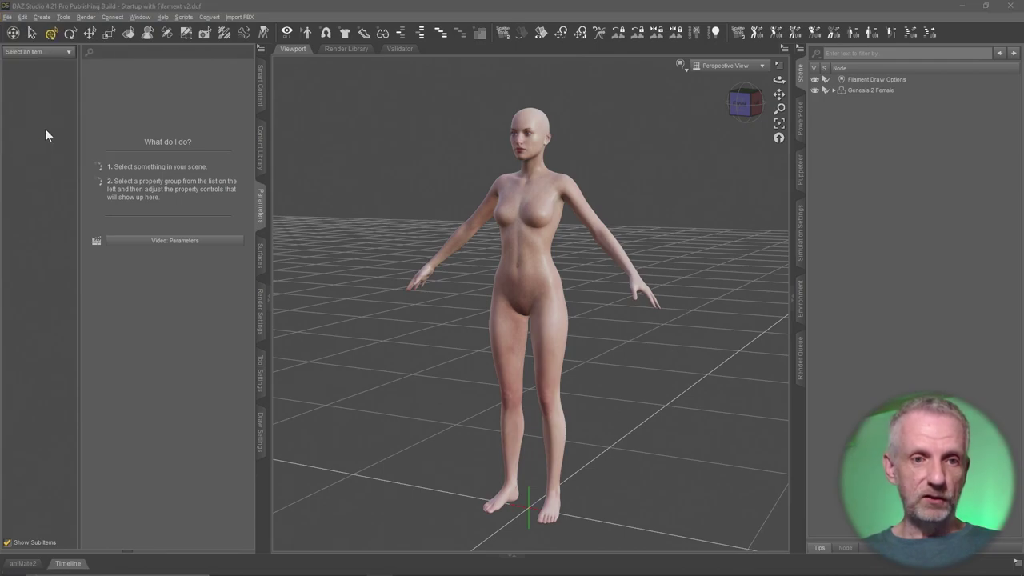
left_click(162, 38)
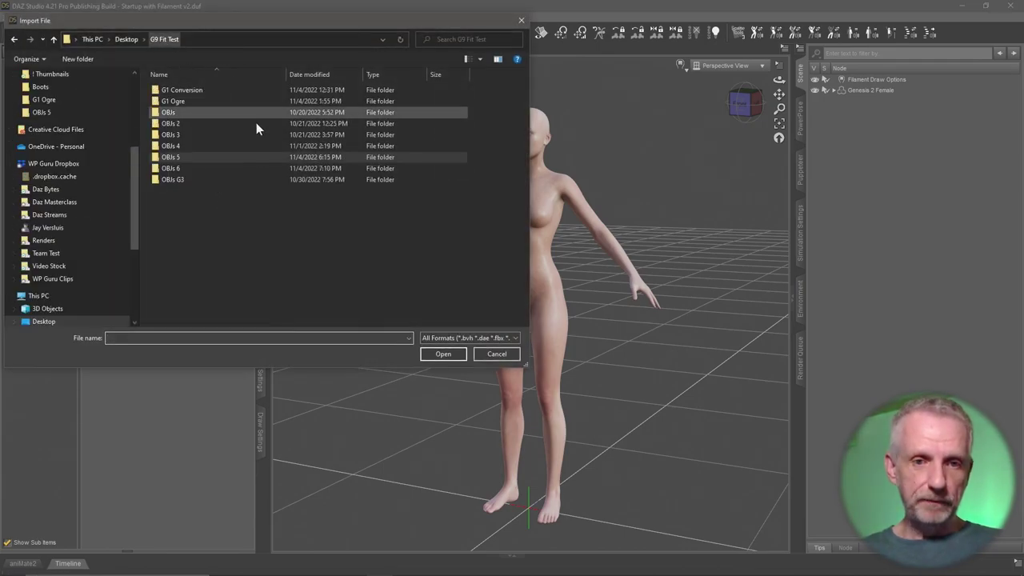
double_click(206, 168)
double_click(222, 92)
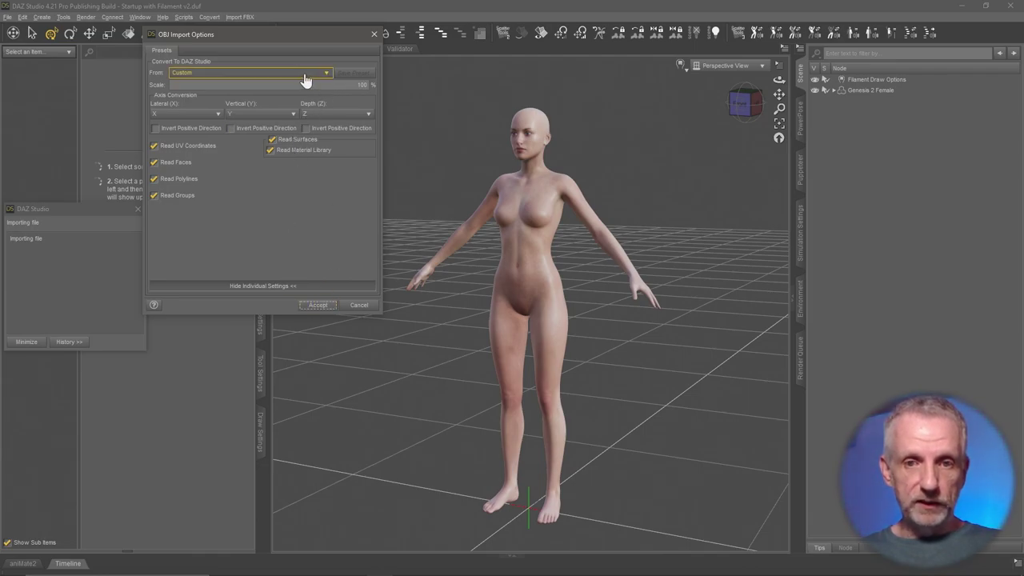
left_click(315, 308)
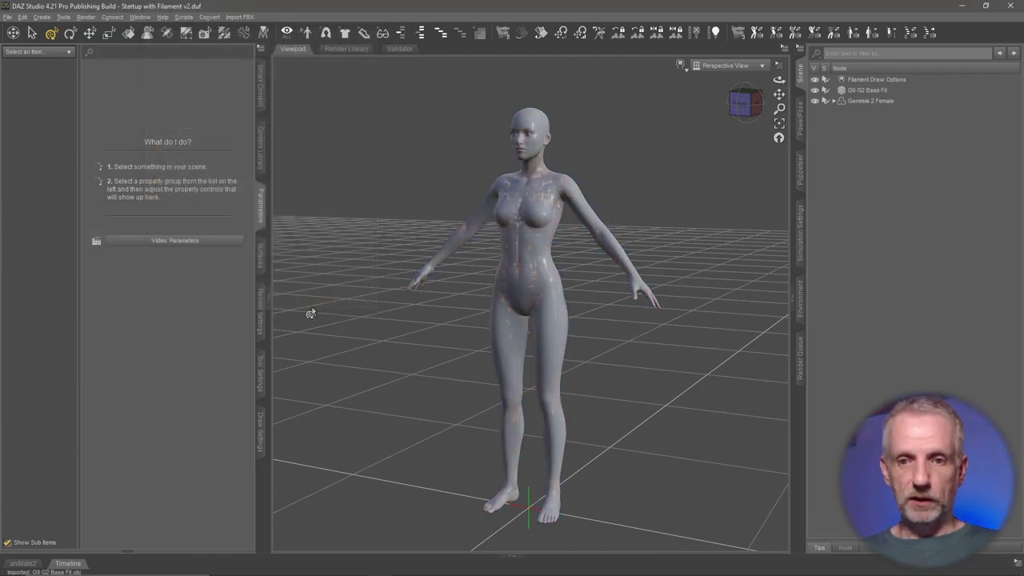
Step: Hide the imported G9 G2 Base Fit object and display the rotation values of the Genesis 2 Female's Left Shoulder
mouse_move(506, 308)
left_mouse_down("ctrl+alt")
mouse_move(416, 308)
mouse_move(524, 316)
left_mouse_up("ctrl+alt")
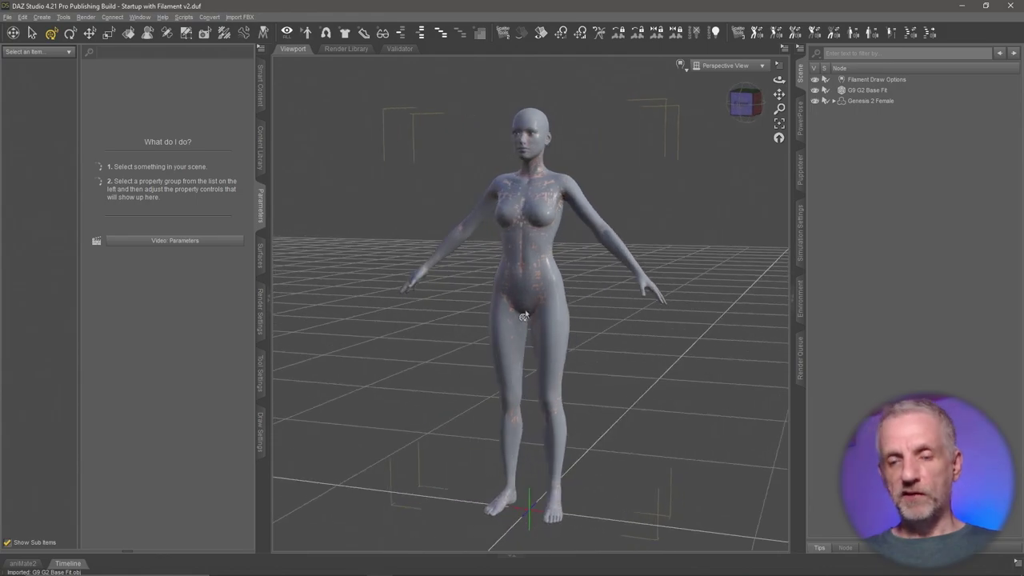
scroll(524, 316, "up", 1)
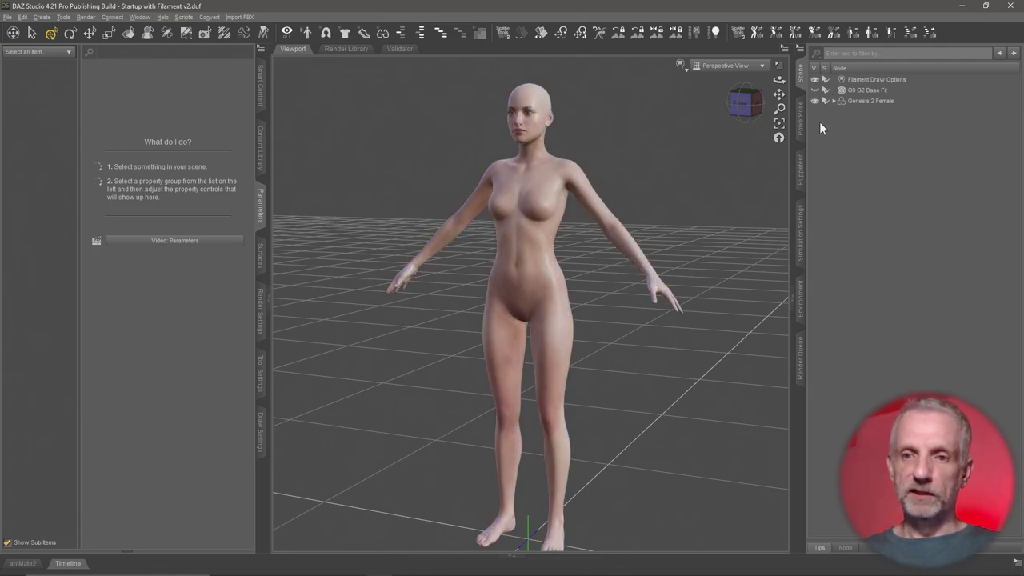
left_click(872, 101)
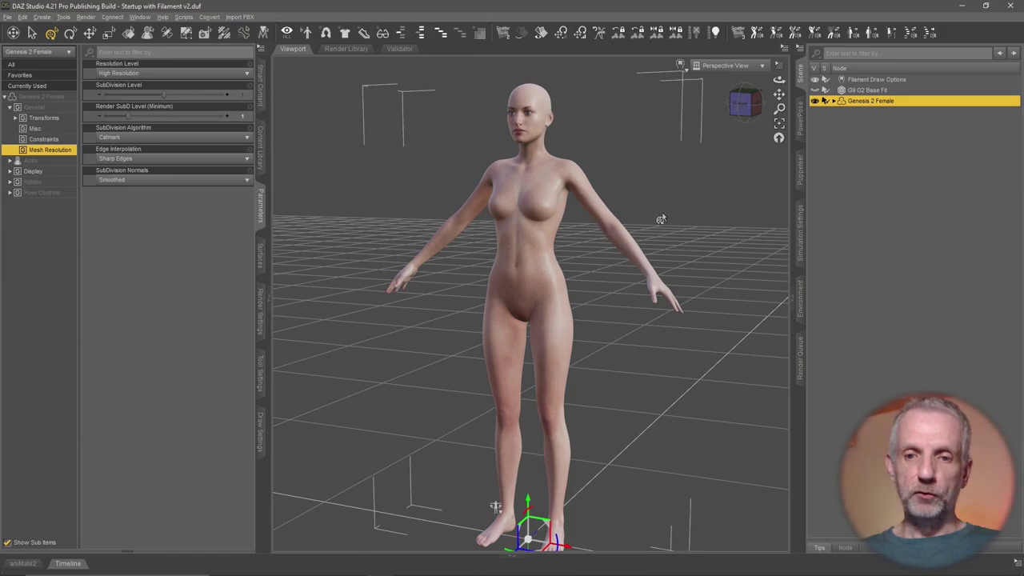
scroll(661, 219, "up", 2)
right_click(579, 171)
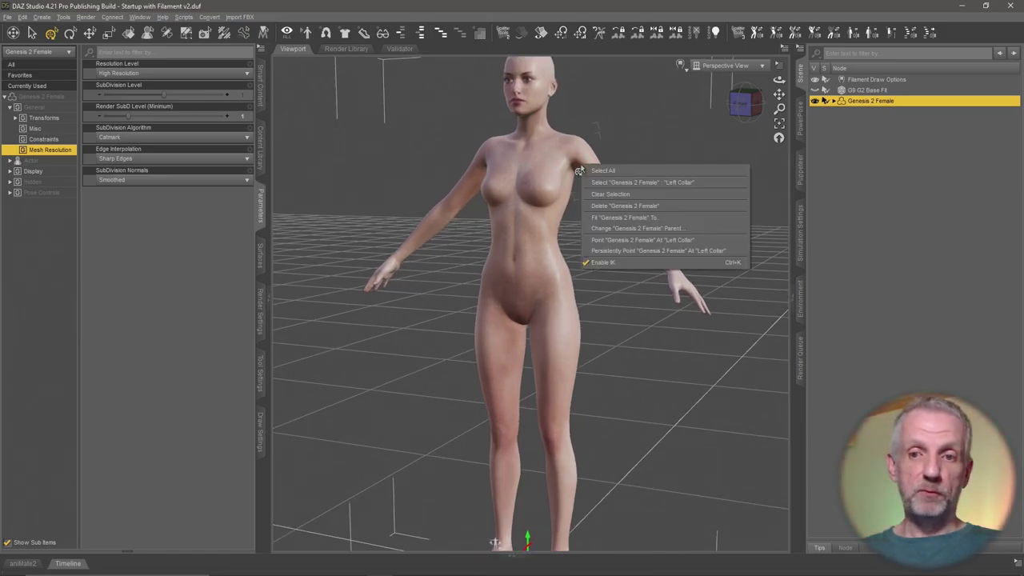
left_click(670, 183)
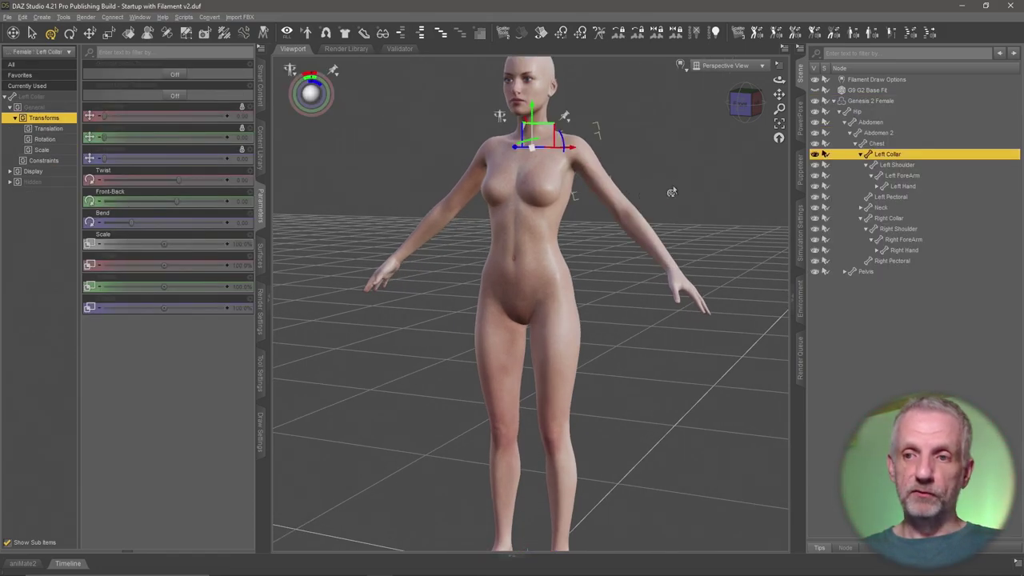
left_click(886, 164)
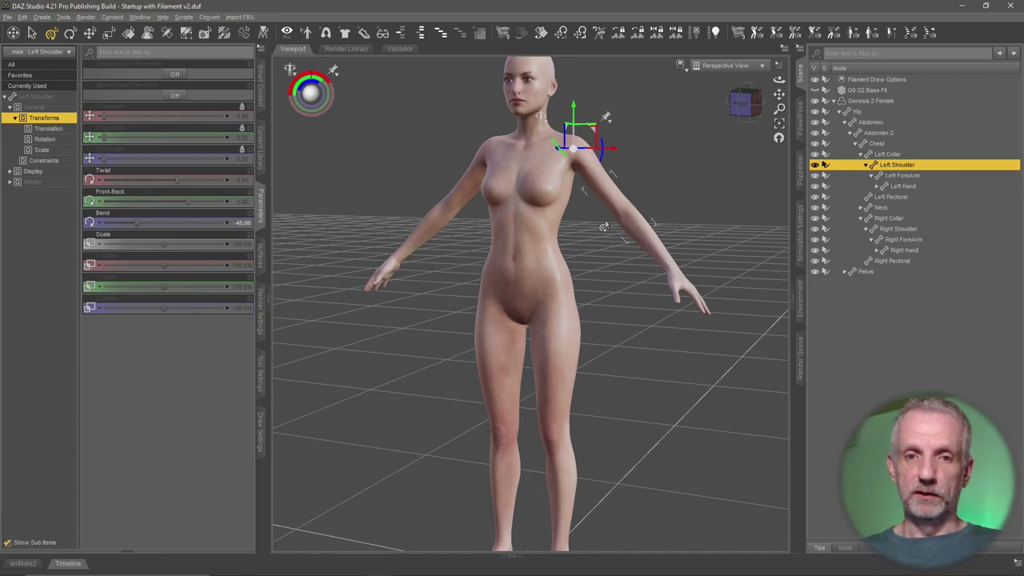
left_click(61, 140)
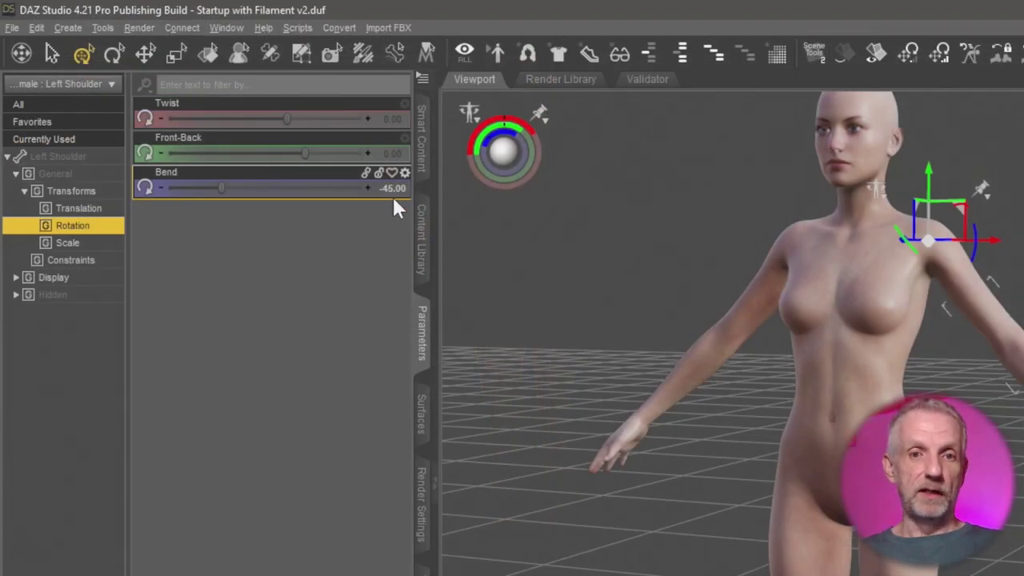
mouse_move(394, 199)
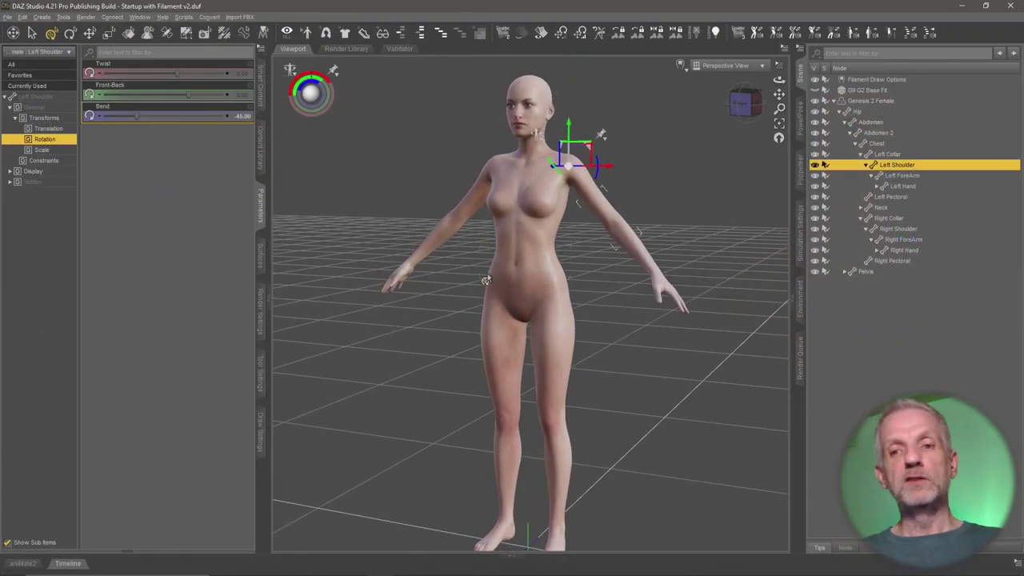
Step: Bake the Genesis 2 Female's joint rotations with the Joint Editor and check the Right Shoulder's rotation values
middle_click_drag(480, 280, 480, 297)
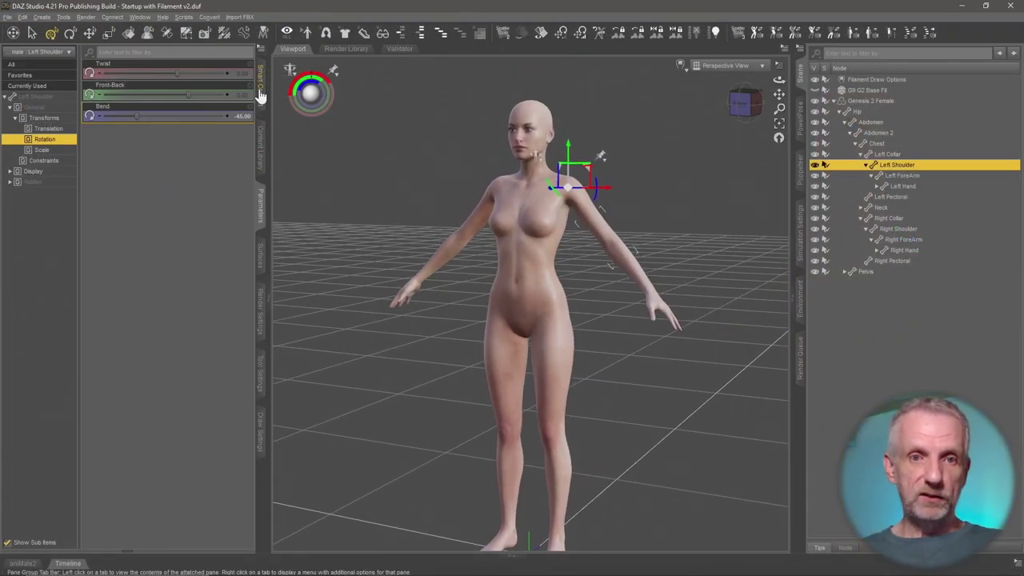
left_click(167, 33)
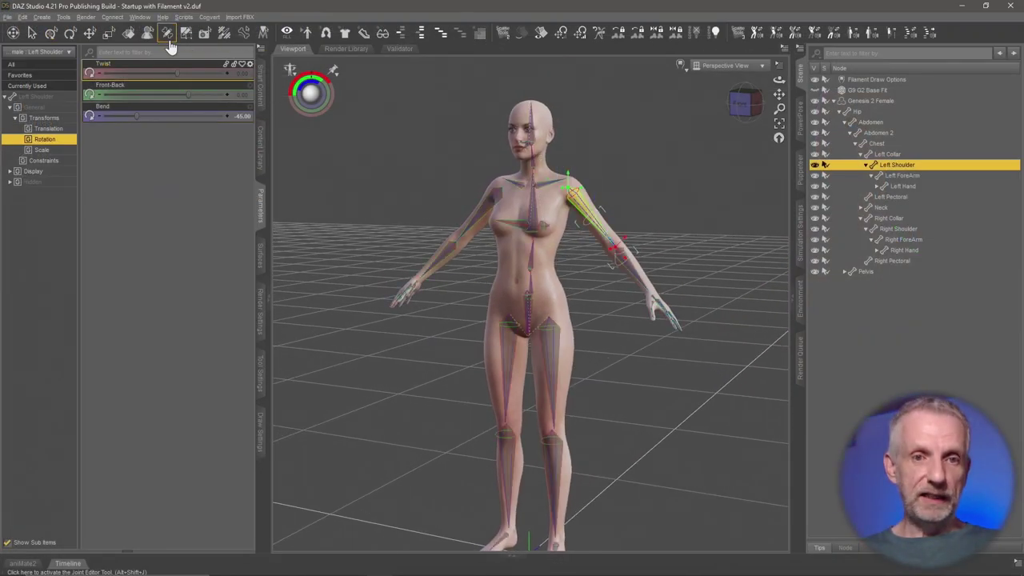
middle_click_drag(480, 280, 477, 278)
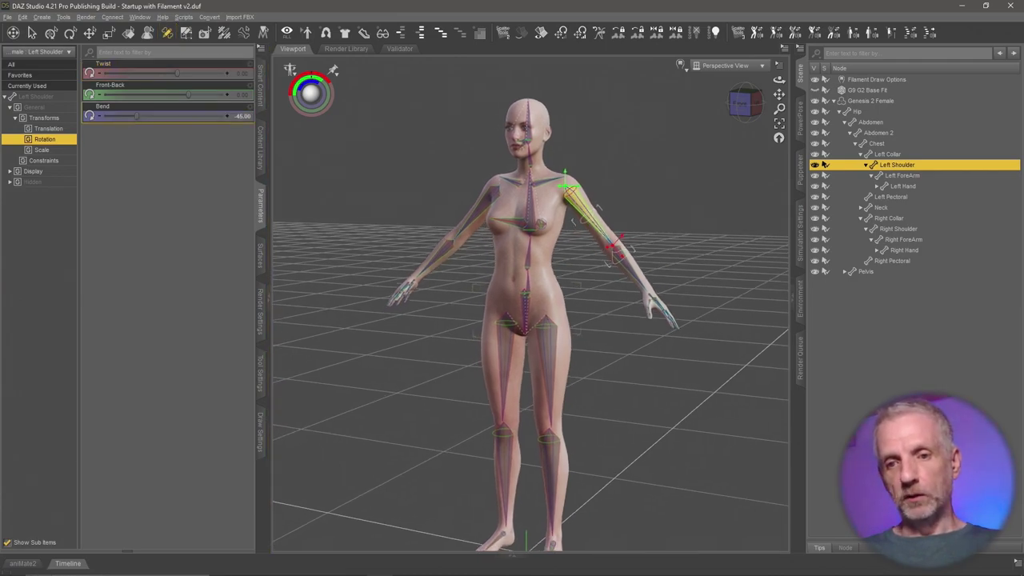
right_click(521, 271)
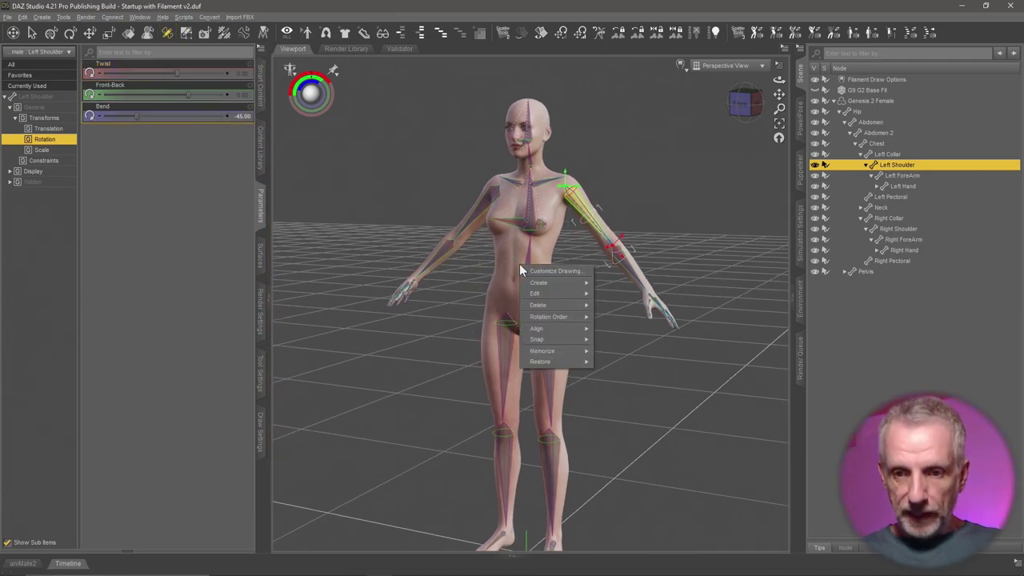
mouse_move(556, 294)
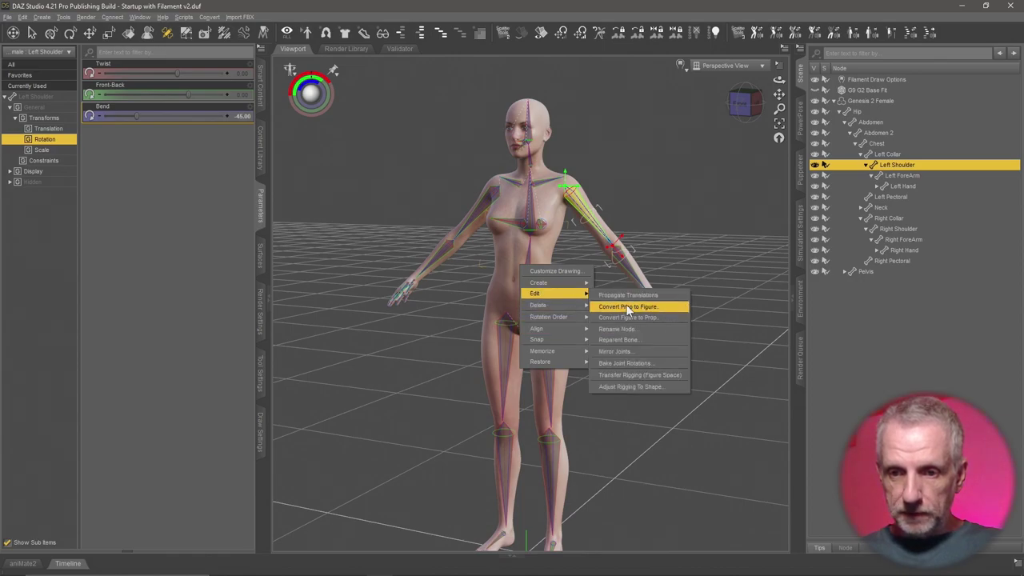
left_click(666, 363)
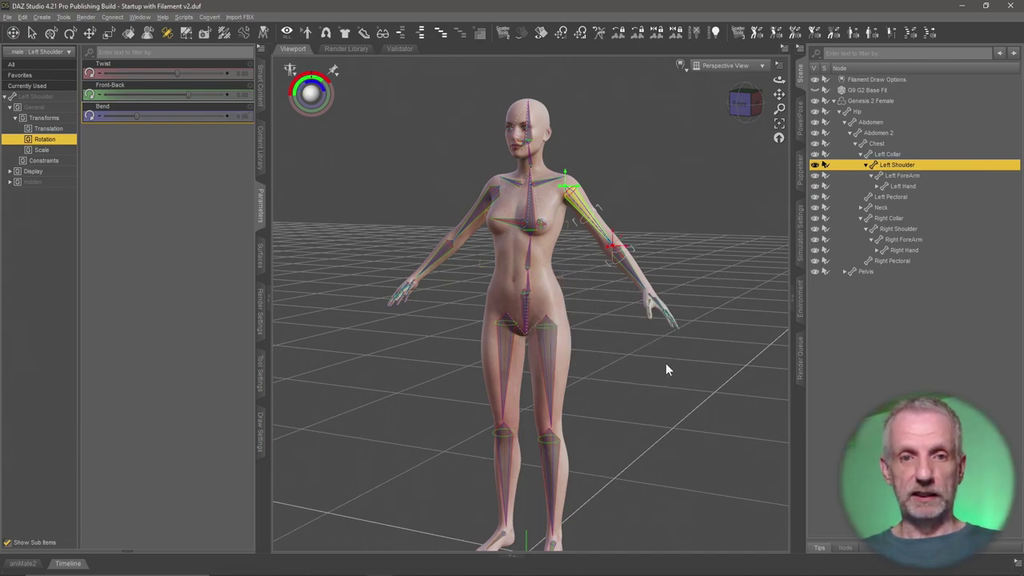
left_click(481, 206)
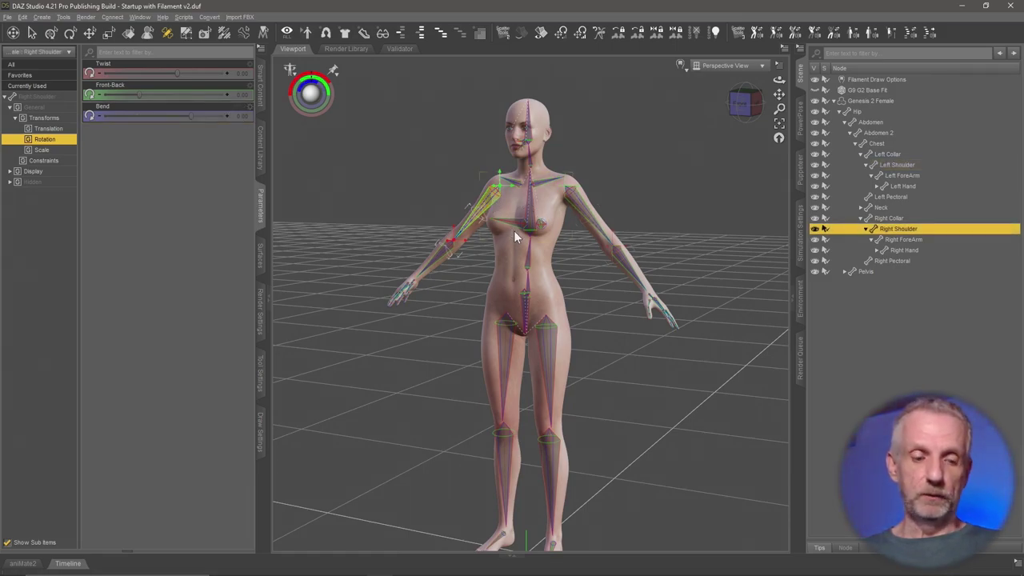
Step: Return to the Universal tool, then collapse the Genesis 2 Female hierarchy and unhide the G9 G2 Base Fit object
left_click(53, 34)
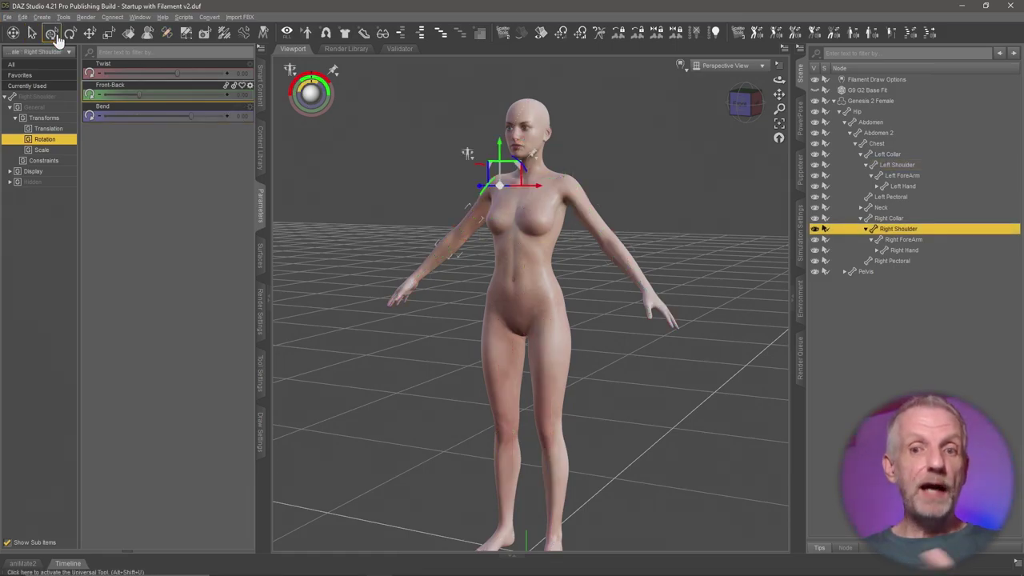
left_click(868, 103)
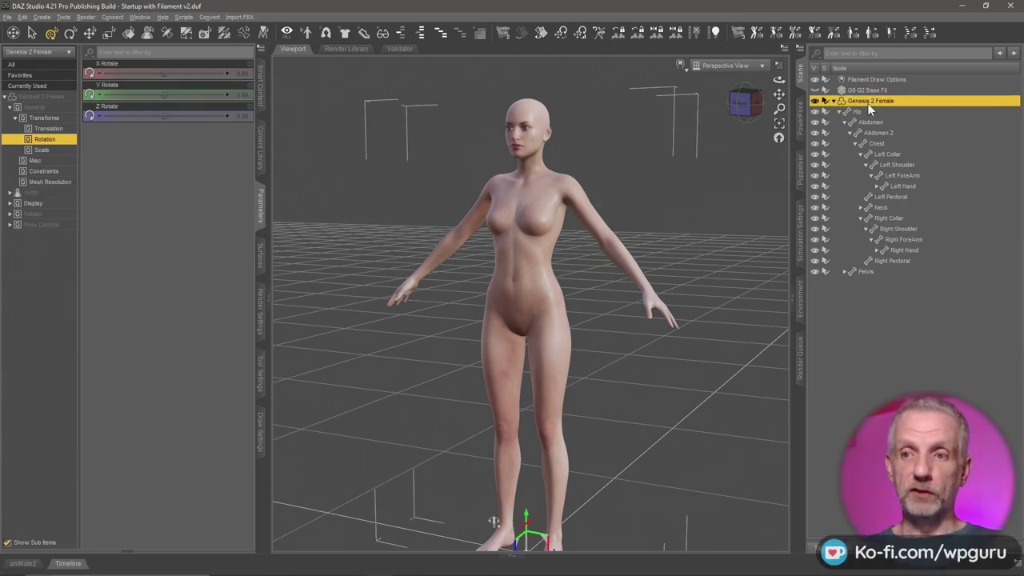
left_click(833, 100)
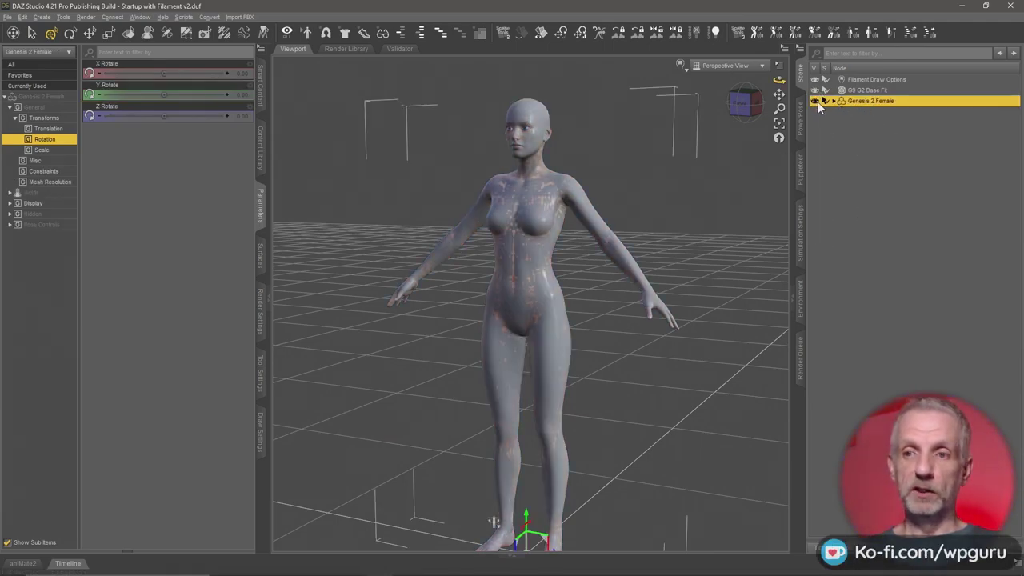
Step: Open the Transfer Utility and set its source scene item to Genesis 2 Female with the Default item shape
right_click(803, 73)
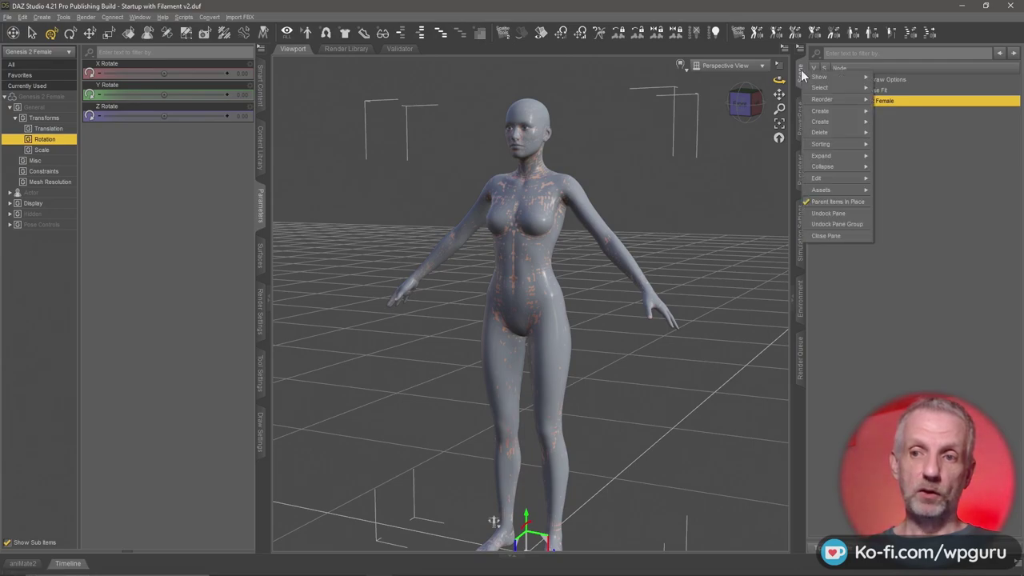
mouse_move(832, 190)
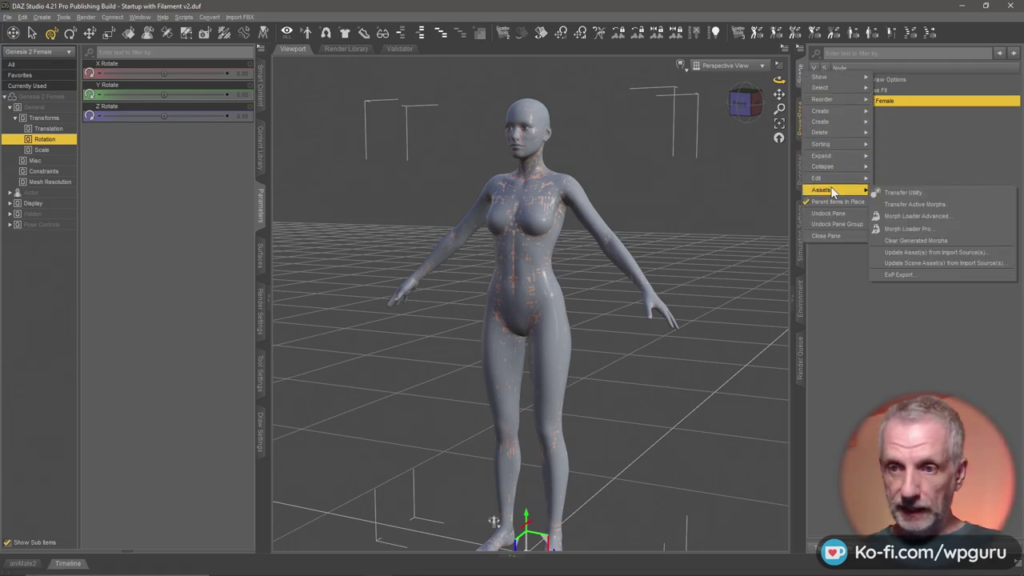
left_click(905, 191)
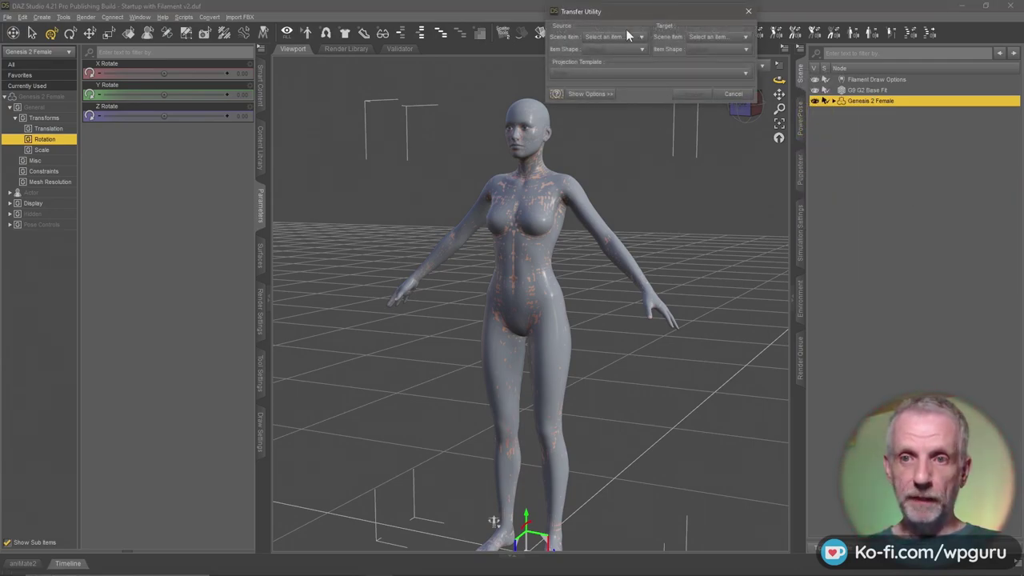
left_click(630, 36)
left_click(628, 60)
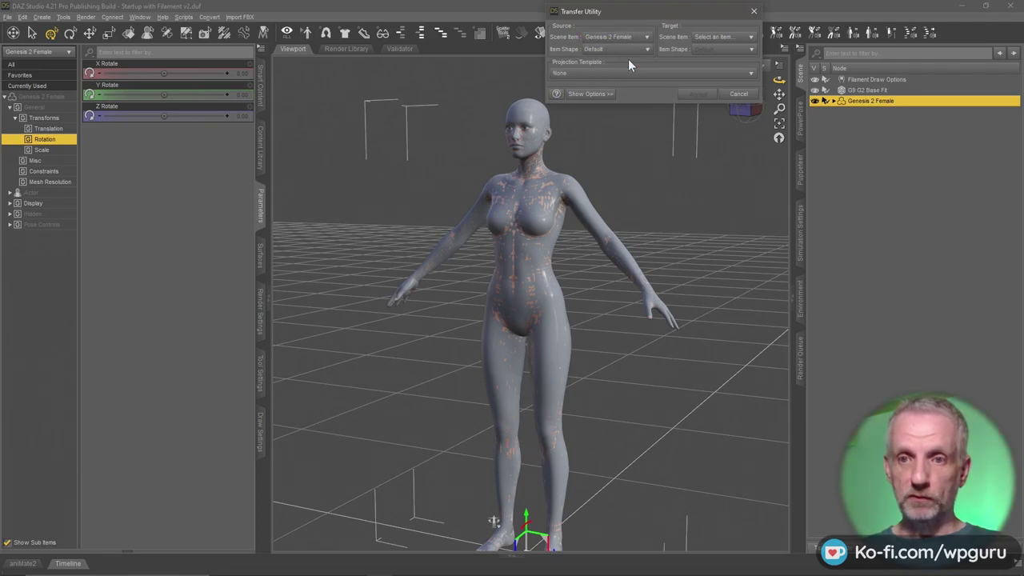
Step: Set the transfer target to G9 G2 Base Fit, turn off Parent To Source Figure, and run the transfer
left_click(725, 38)
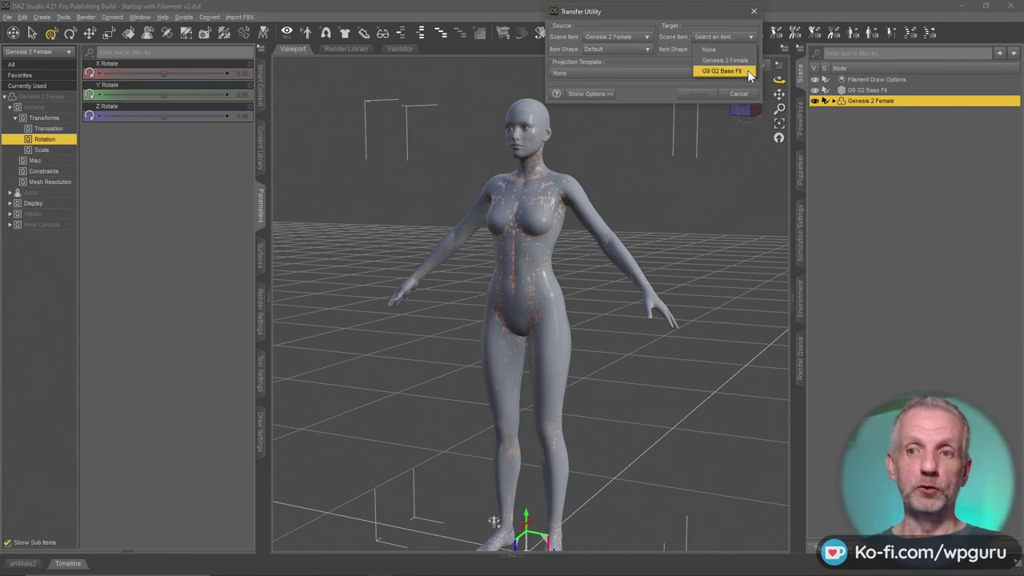
left_click(748, 70)
left_click(592, 94)
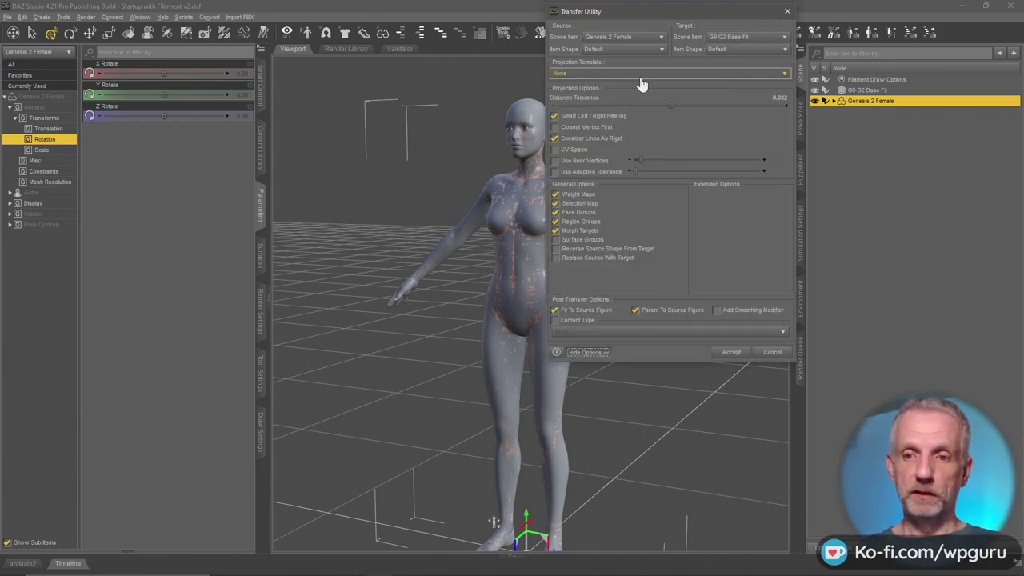
left_click(662, 314)
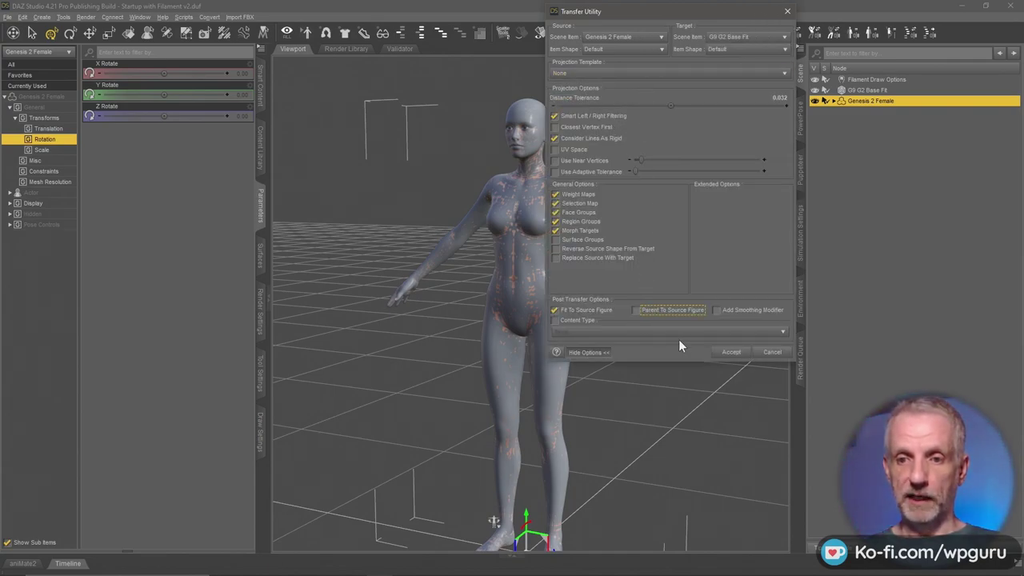
left_click(740, 354)
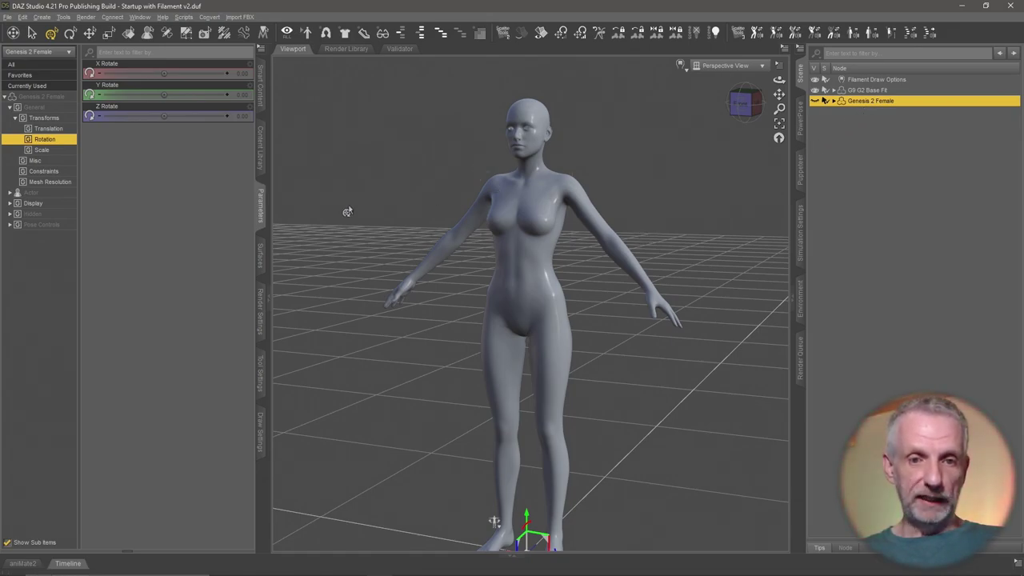
Step: Test the Gia and Ninive 6 People morphs on Genesis 2 Female, return them to zero, and set Keiko 6 to 1.0
left_click(46, 194)
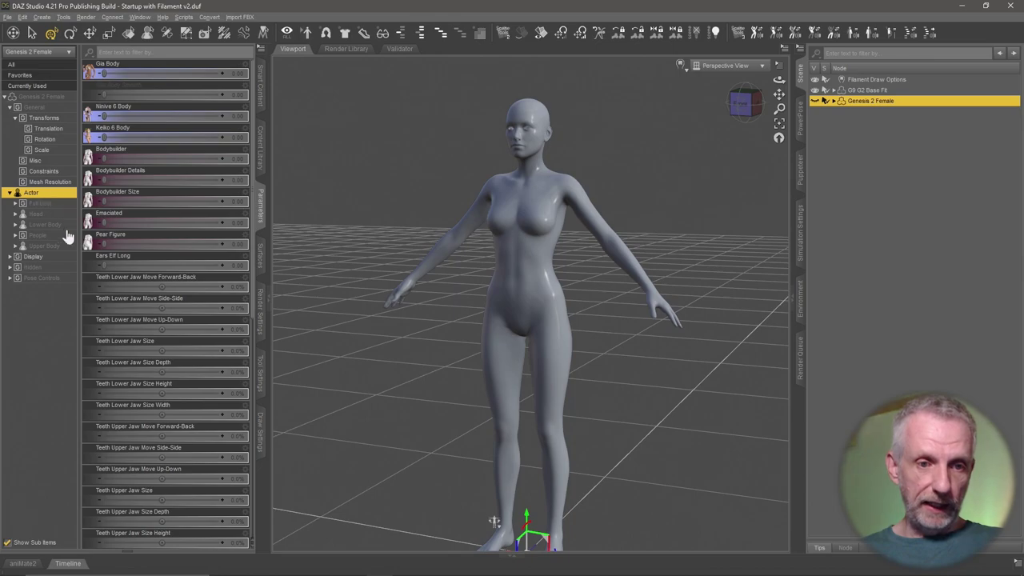
left_click(54, 237)
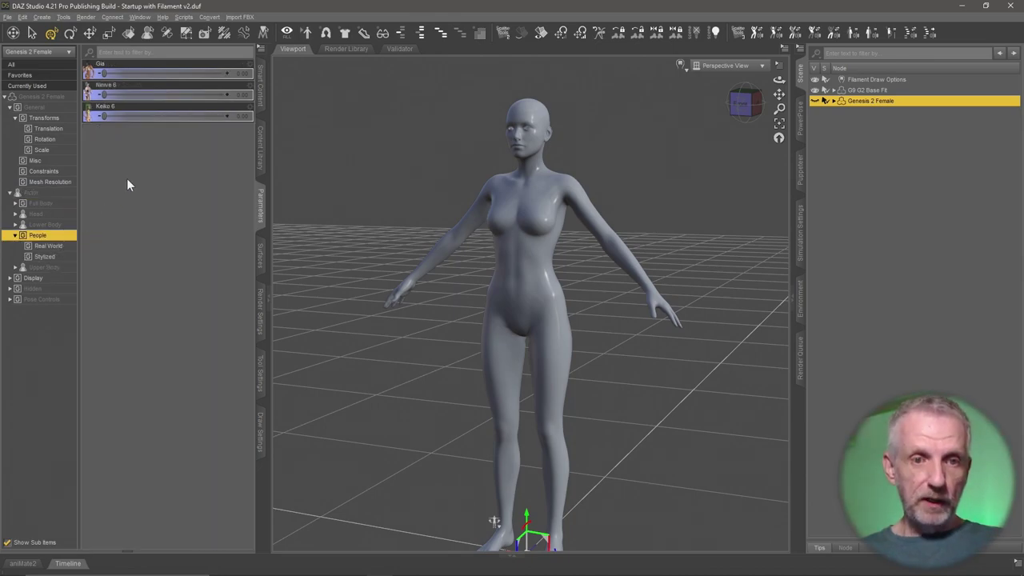
left_click_drag(104, 72, 240, 76)
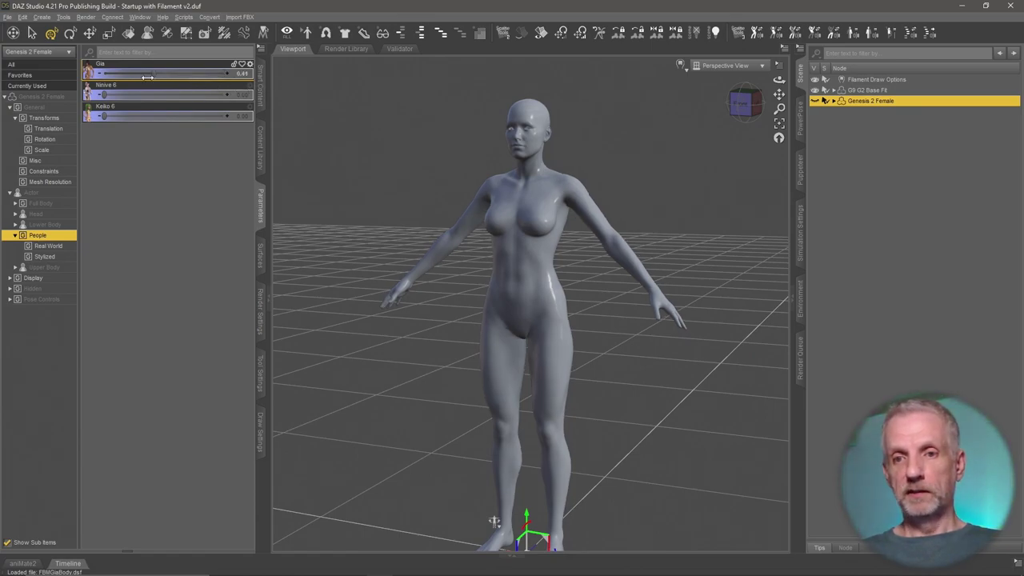
left_click_drag(283, 91, 71, 108)
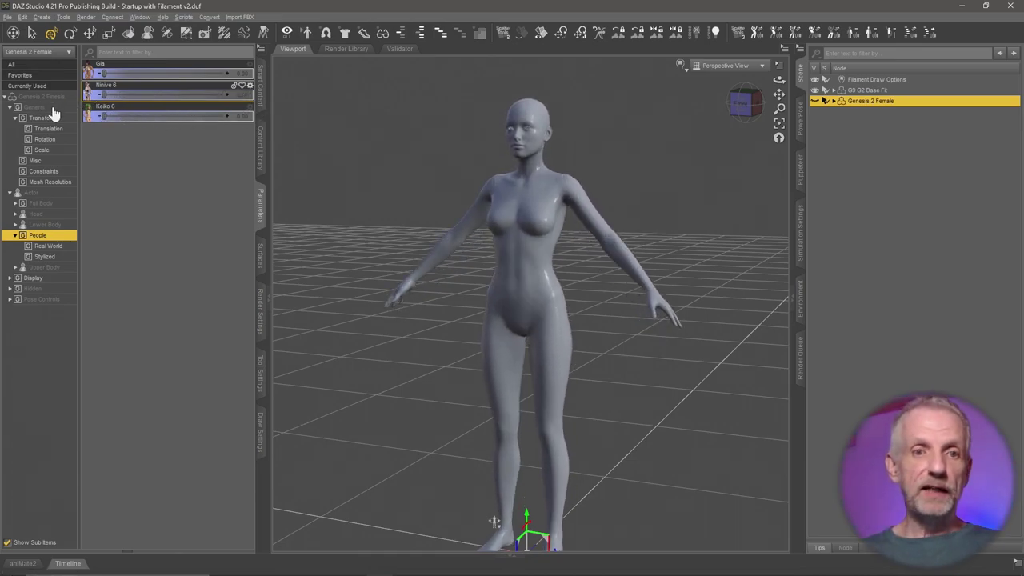
left_click_drag(104, 116, 266, 140)
left_click_drag(446, 232, 496, 230, "alt")
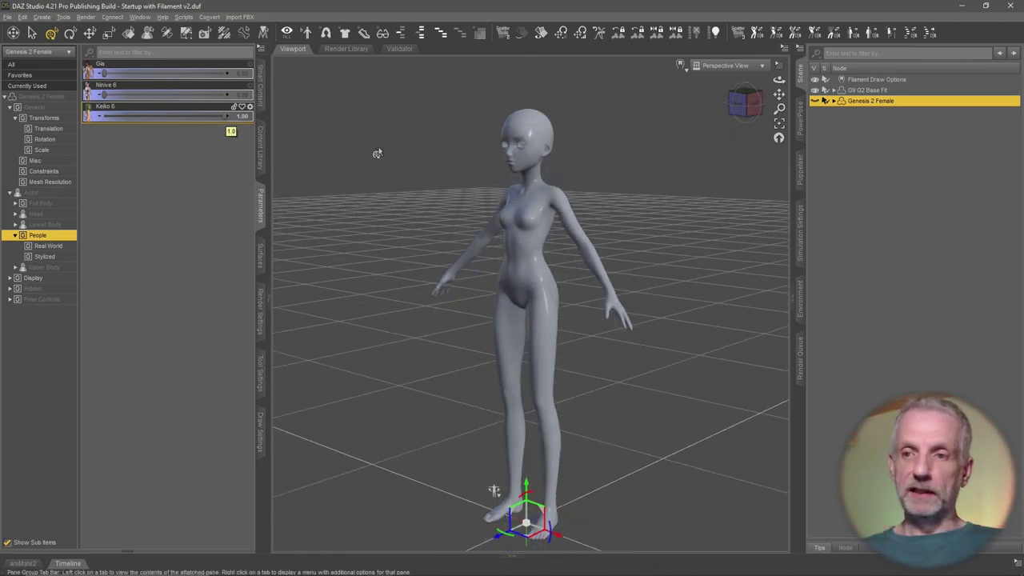
Step: Export the G9 G2 Base Fit figure as a Wavefront OBJ named Keiko G9 in the OBJs 6 folder
left_click(877, 89)
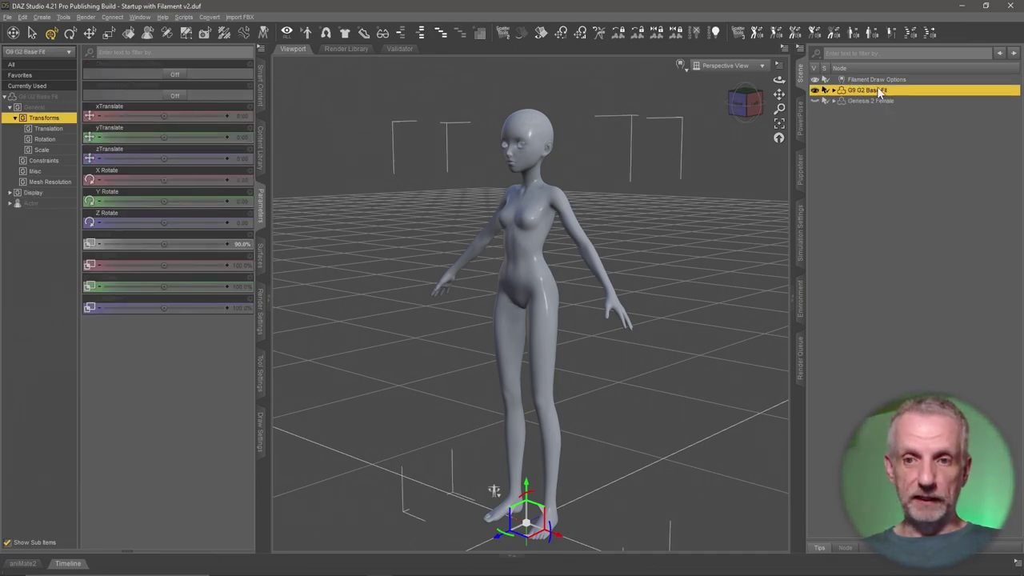
left_click(8, 18)
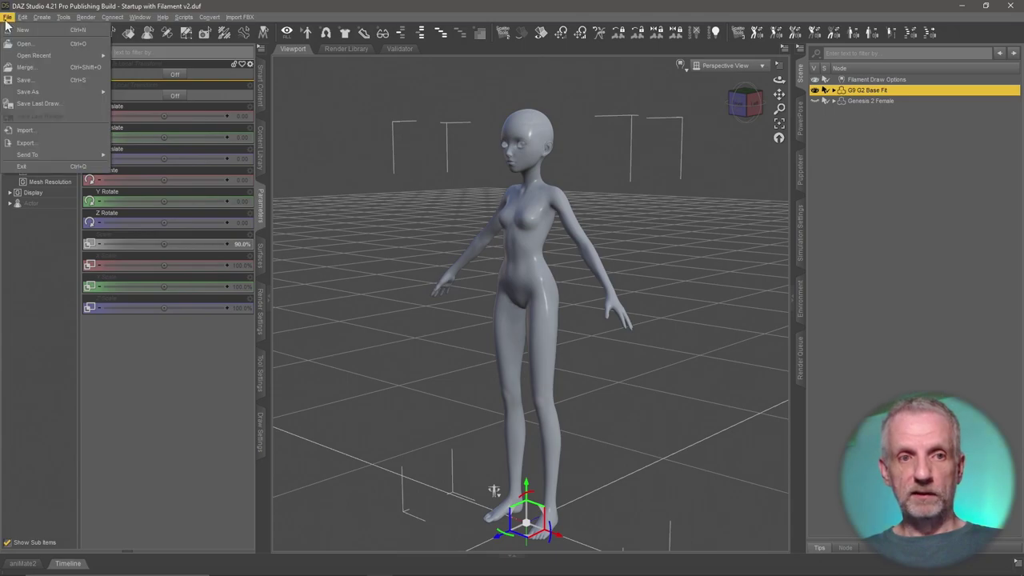
left_click(56, 145)
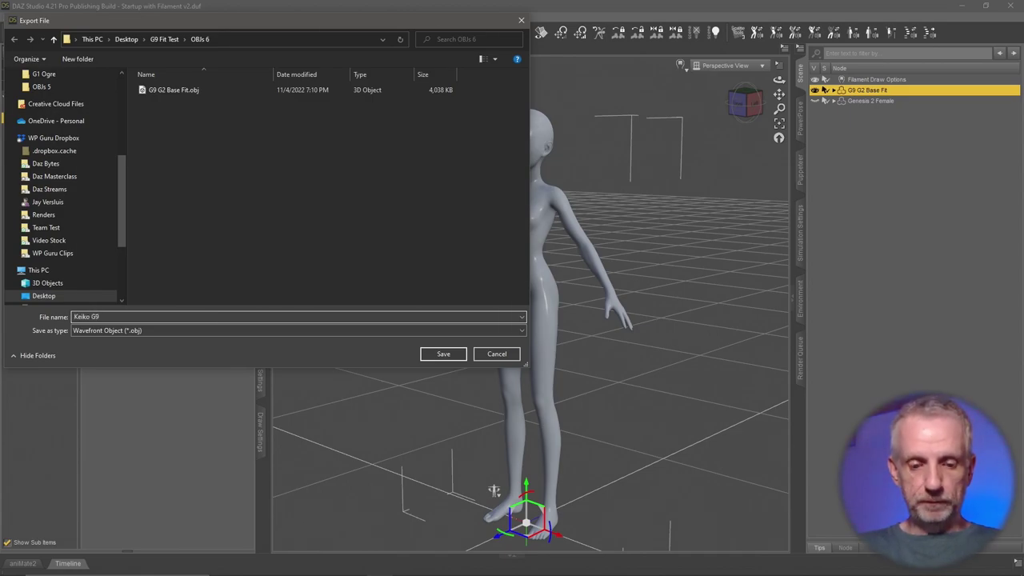
key("Return")
left_click(223, 267)
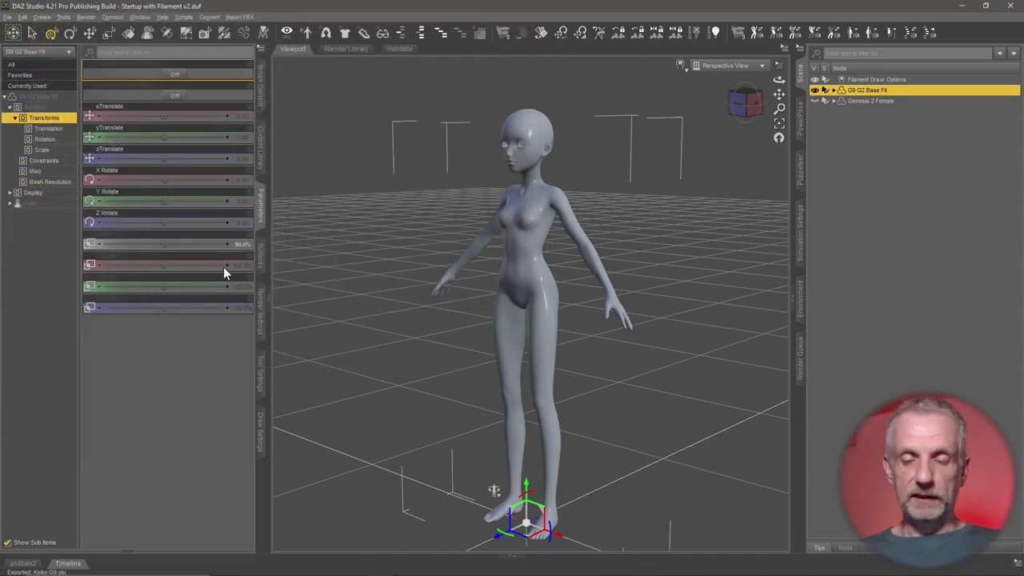
Step: Hide the G9 G2 Base Fit figure and load the Genesis 9 figure from Genesis 9 Starter Essentials
mouse_move(441, 309)
middle_mouse_down()
mouse_move(512, 308)
mouse_move(441, 309)
middle_mouse_up()
scroll(442, 309, "down", 1)
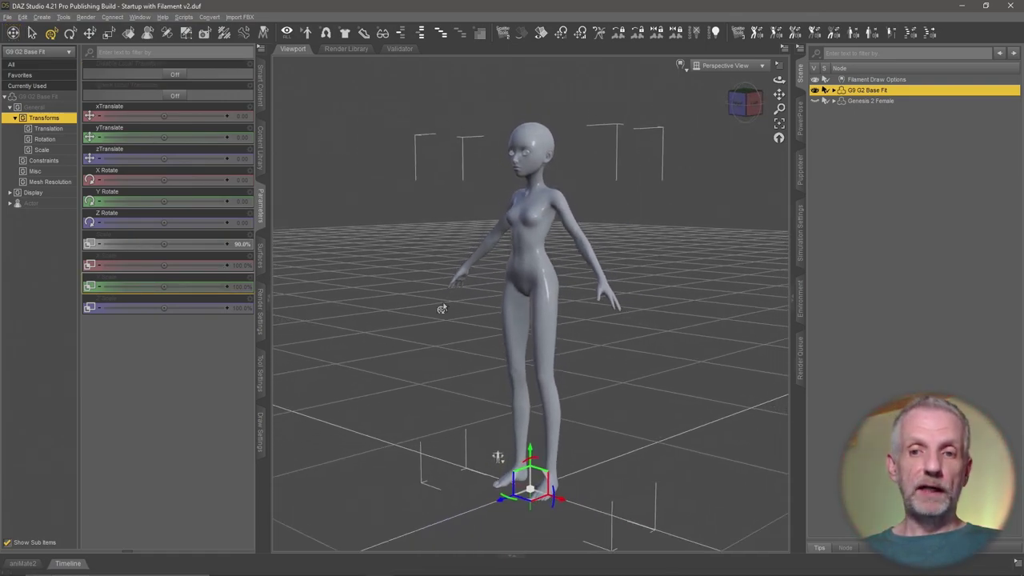
left_click_drag(441, 309, 435, 304, "alt")
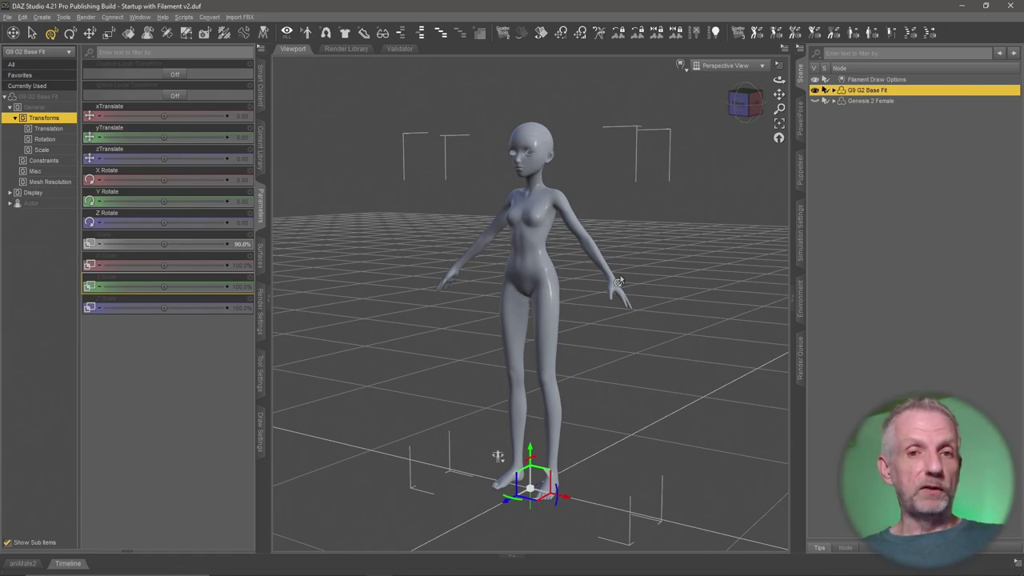
left_click(815, 90)
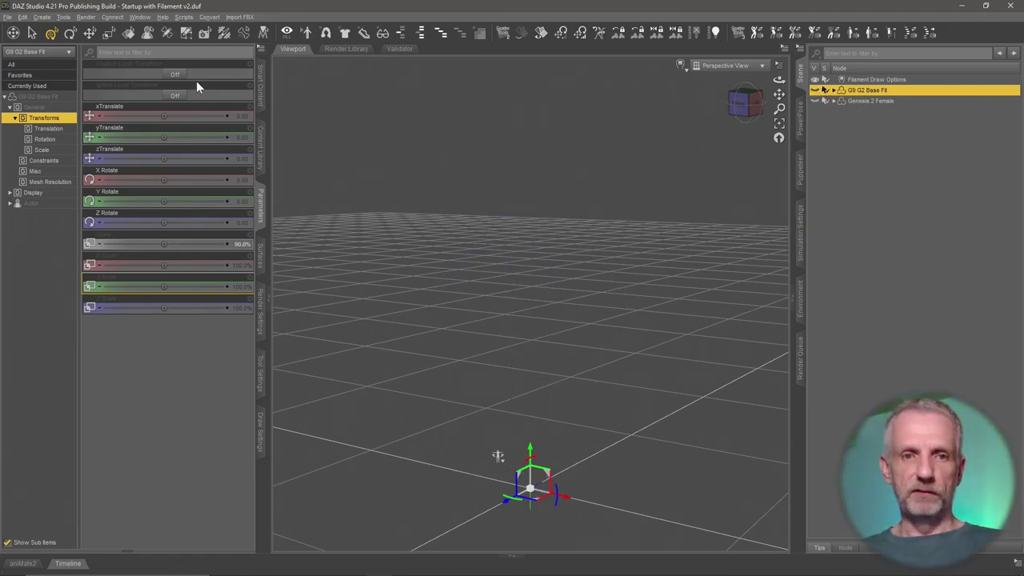
left_click(260, 87)
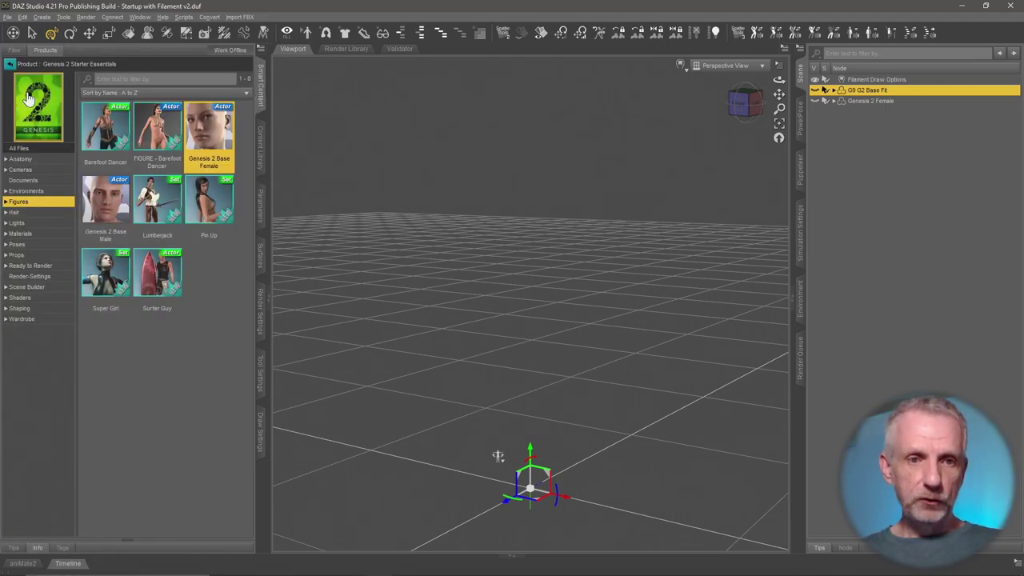
left_click(9, 64)
double_click(106, 136)
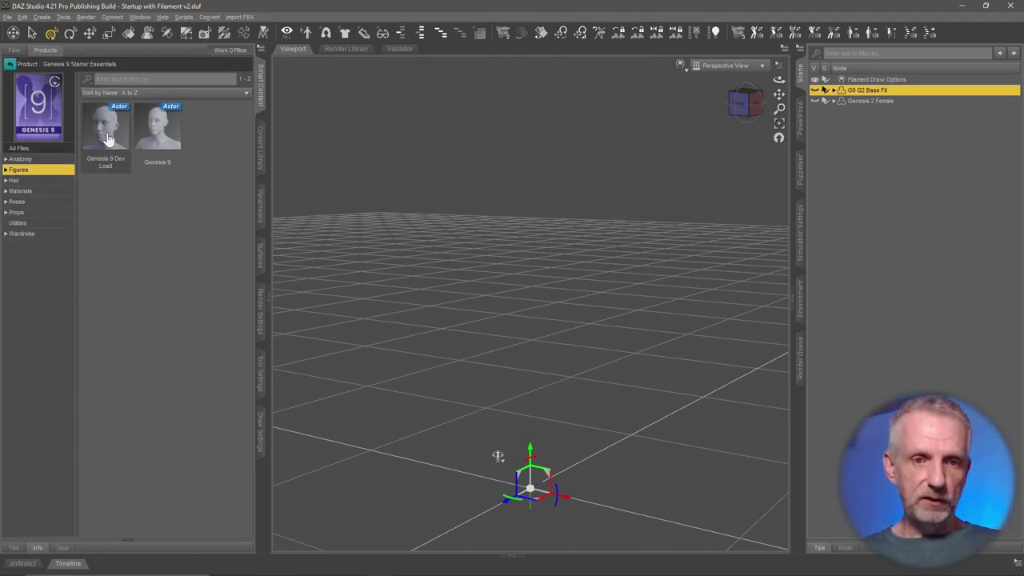
double_click(160, 142)
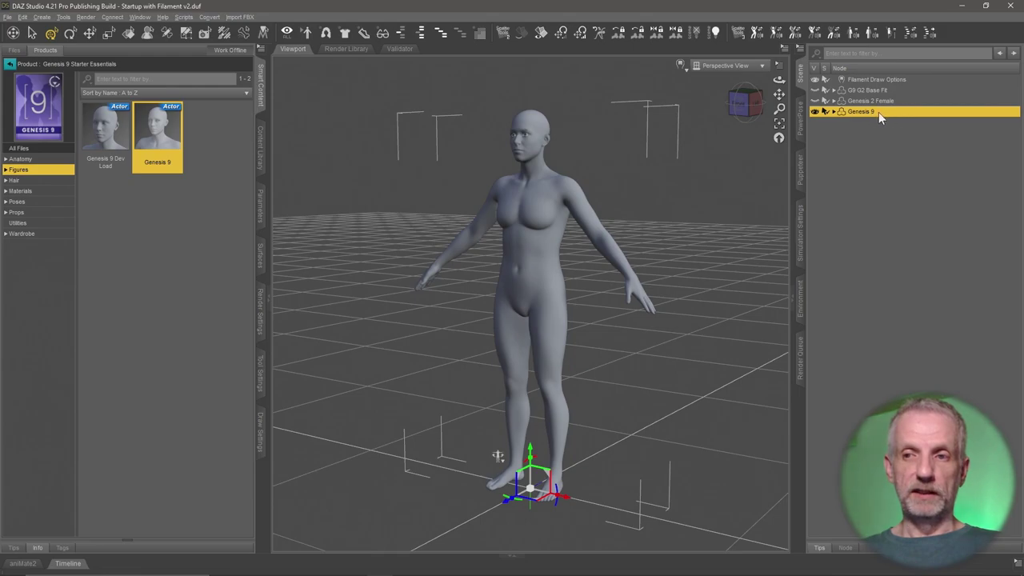
Step: Open Morph Loader Pro for Genesis 9 and choose Keiko G9.obj from the OBJs 6 folder as the morph file
left_click(23, 17)
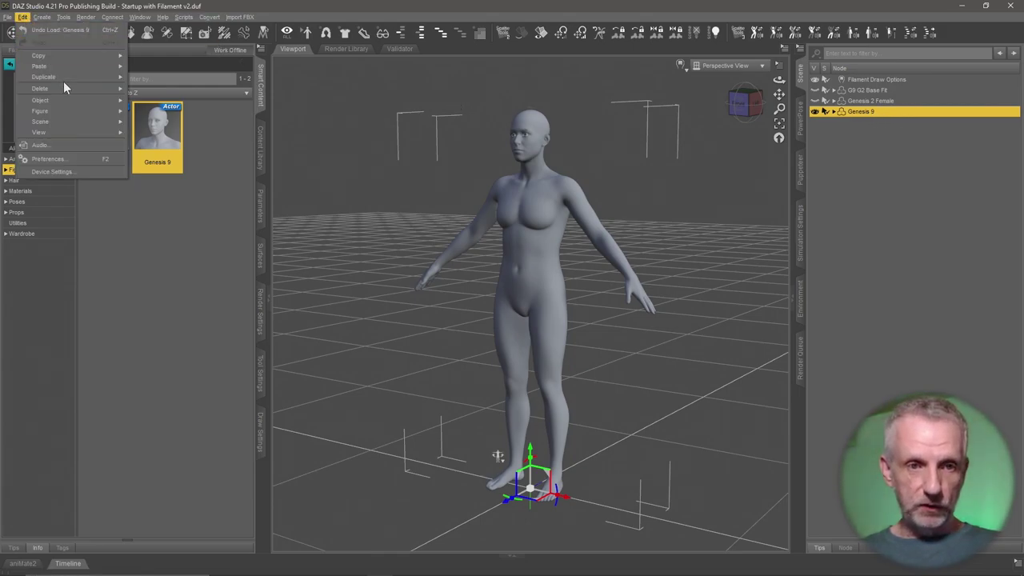
mouse_move(67, 95)
left_click(176, 126)
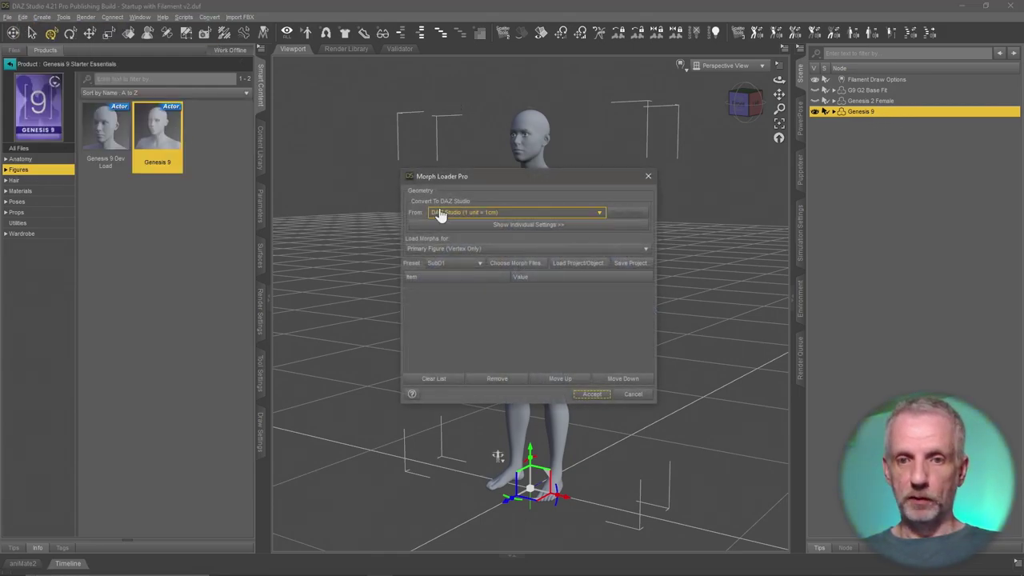
left_click_drag(528, 176, 282, 46)
left_click(272, 131)
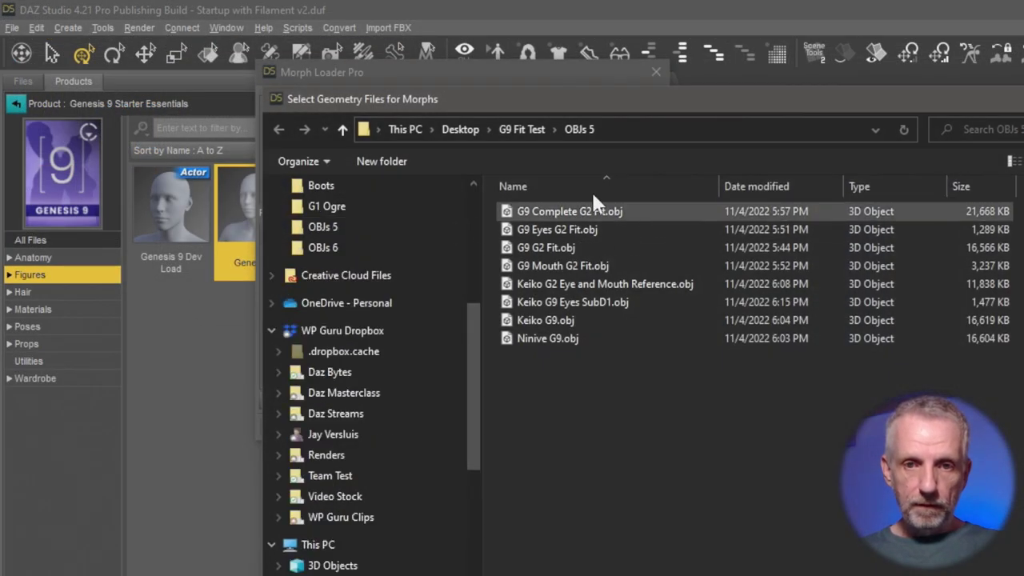
left_click(524, 129)
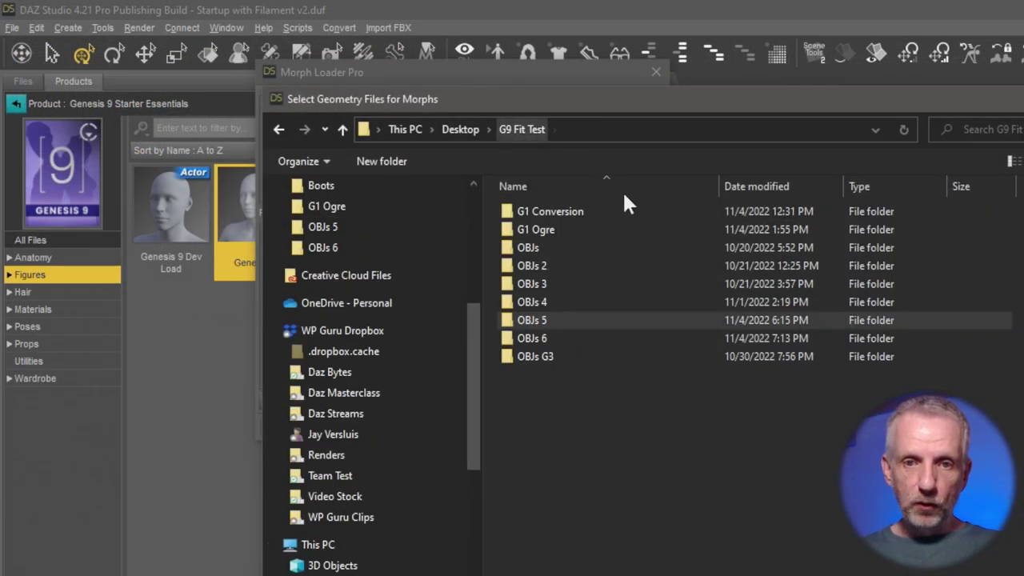
double_click(571, 340)
left_click(539, 228)
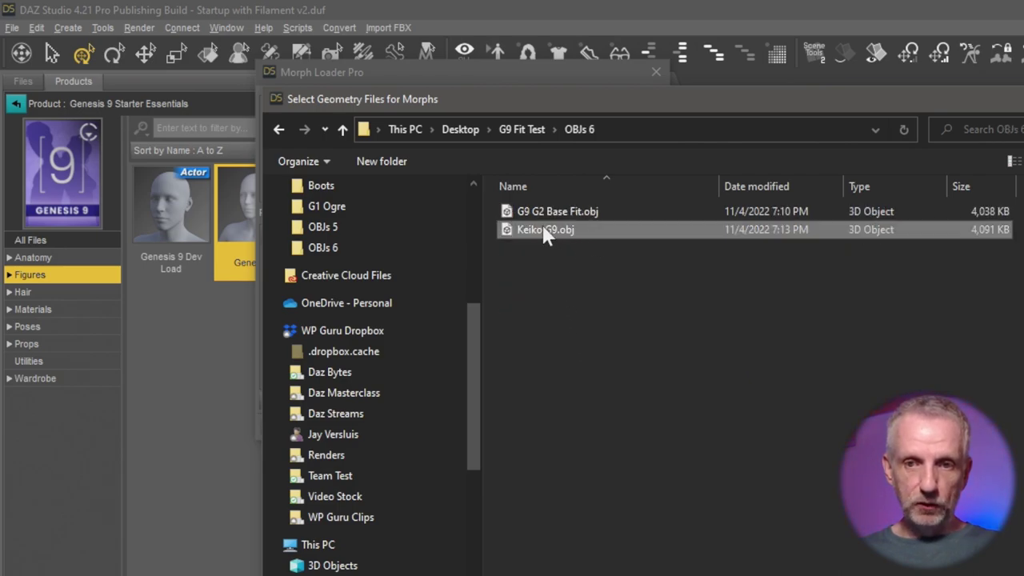
key("Return")
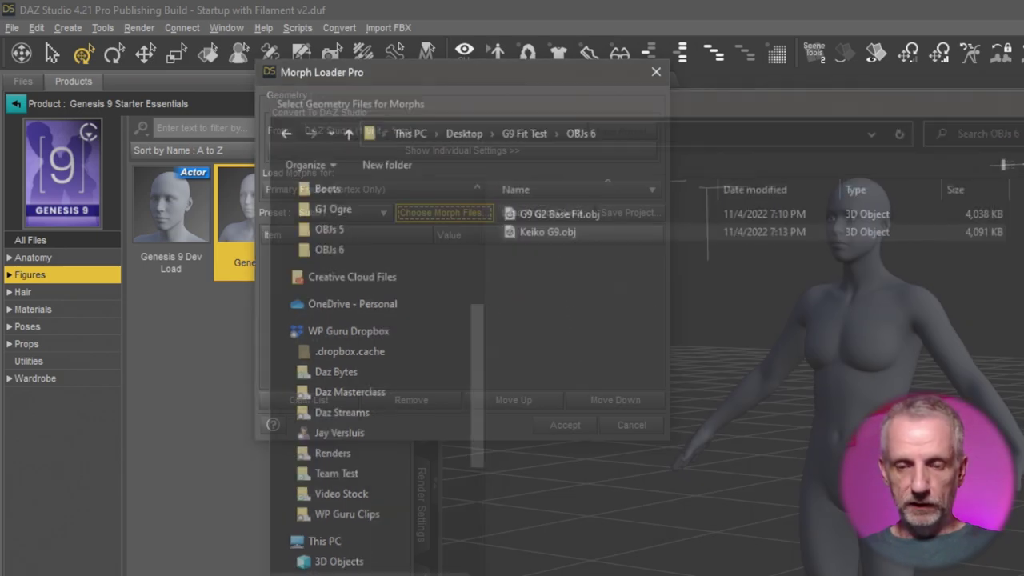
Step: Set Reverse Deformations to Yes and Overwrite Existing to Deltas Only for Keiko G9.obj, and load the morph
left_click(269, 251)
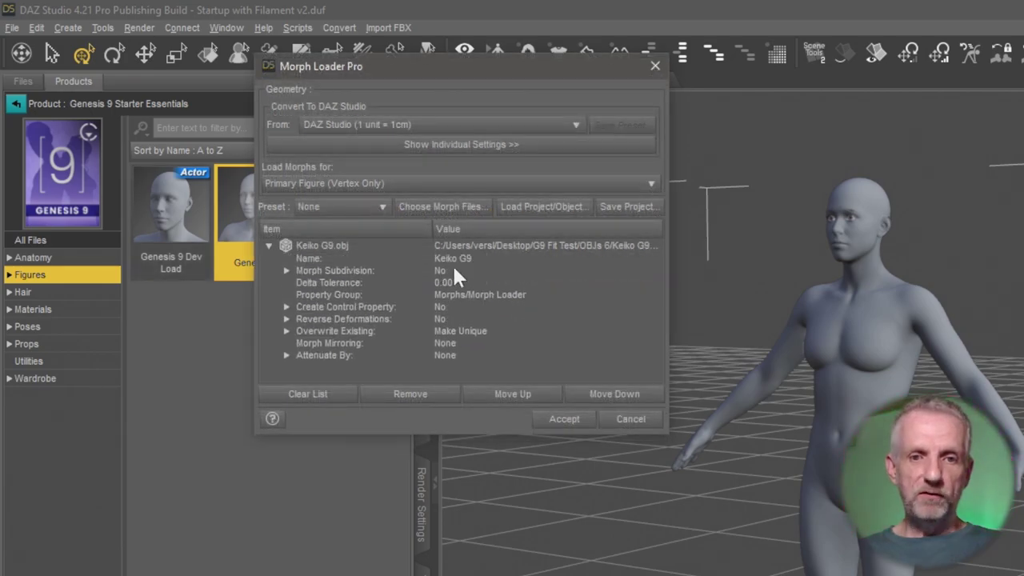
left_click(440, 318)
left_click(442, 318)
left_click(472, 336)
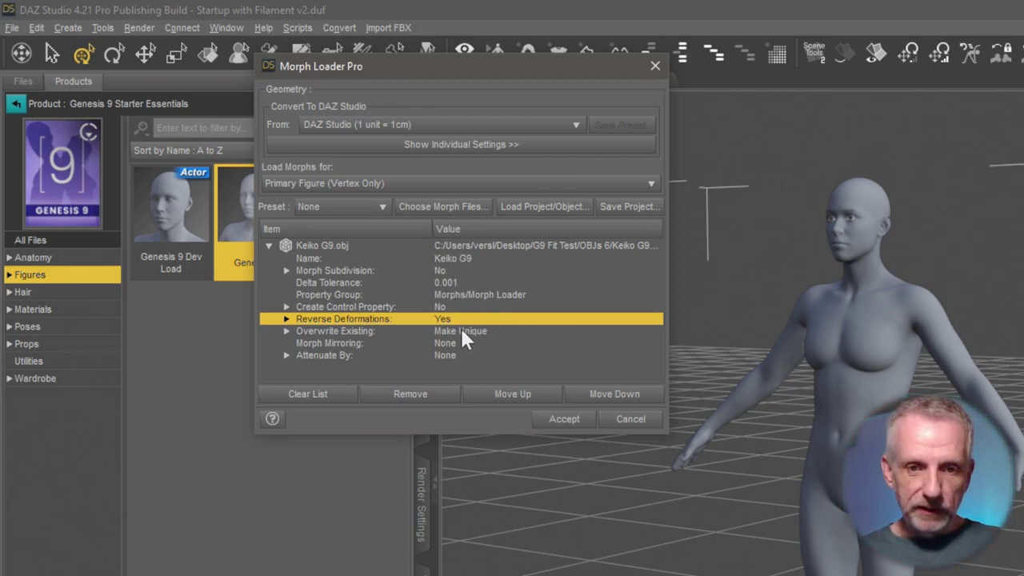
left_click(481, 328)
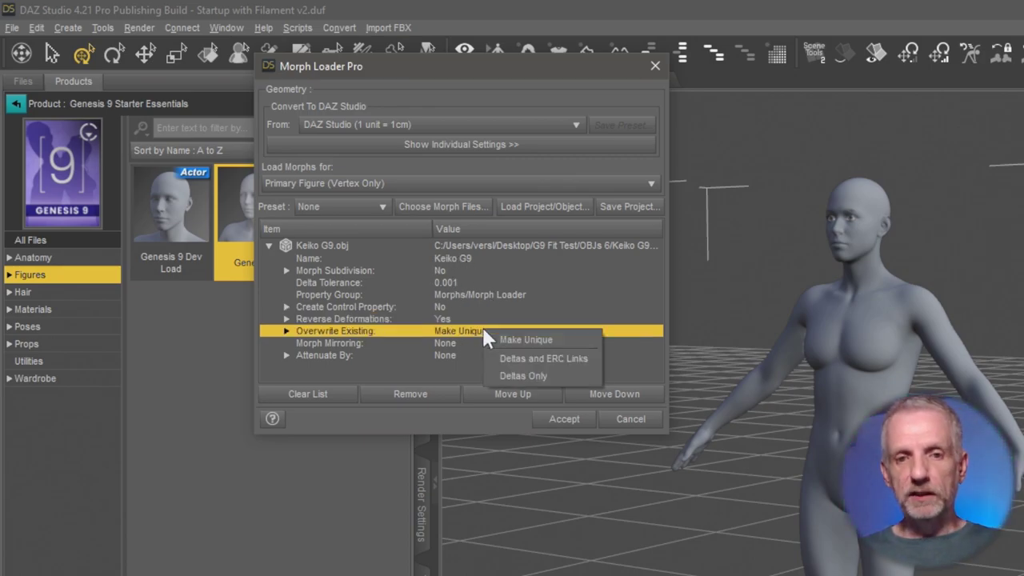
left_click(528, 376)
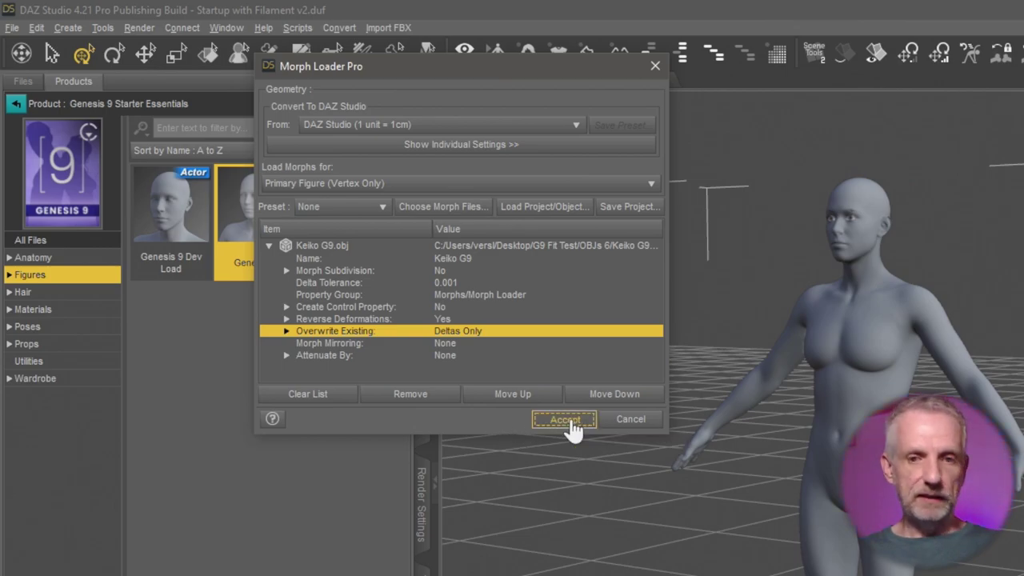
left_click(570, 424)
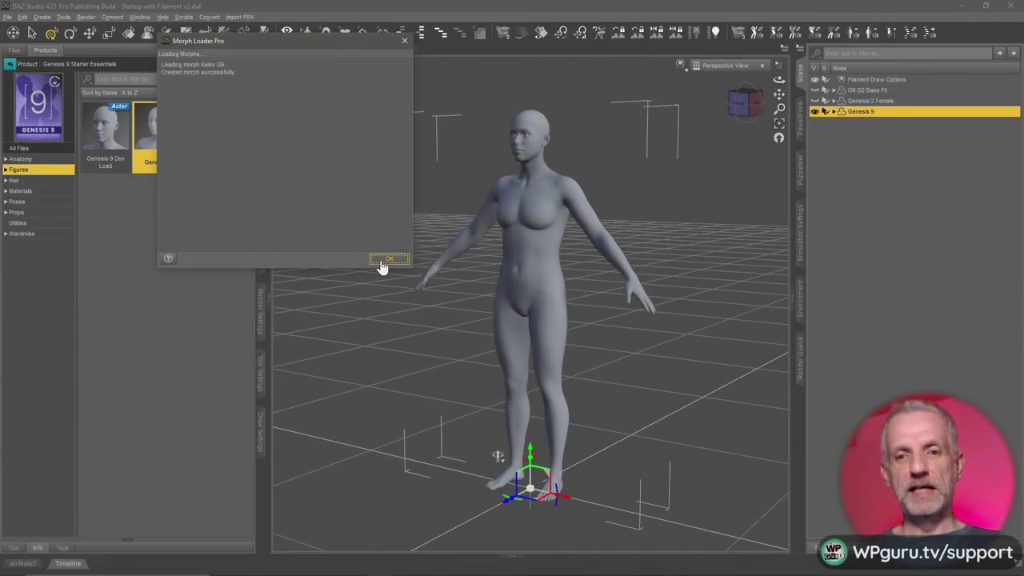
left_click(388, 259)
Step: Find the Keiko G9 morph among the Genesis 9 Morphs parameters and set it to 100%
left_click(262, 212)
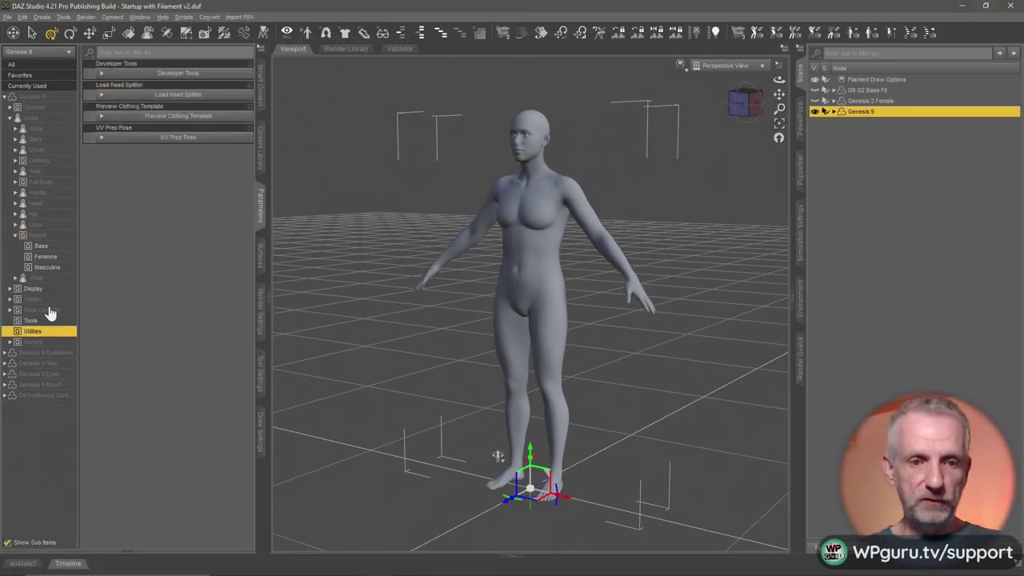
left_click(33, 341)
left_click_drag(101, 72, 256, 80)
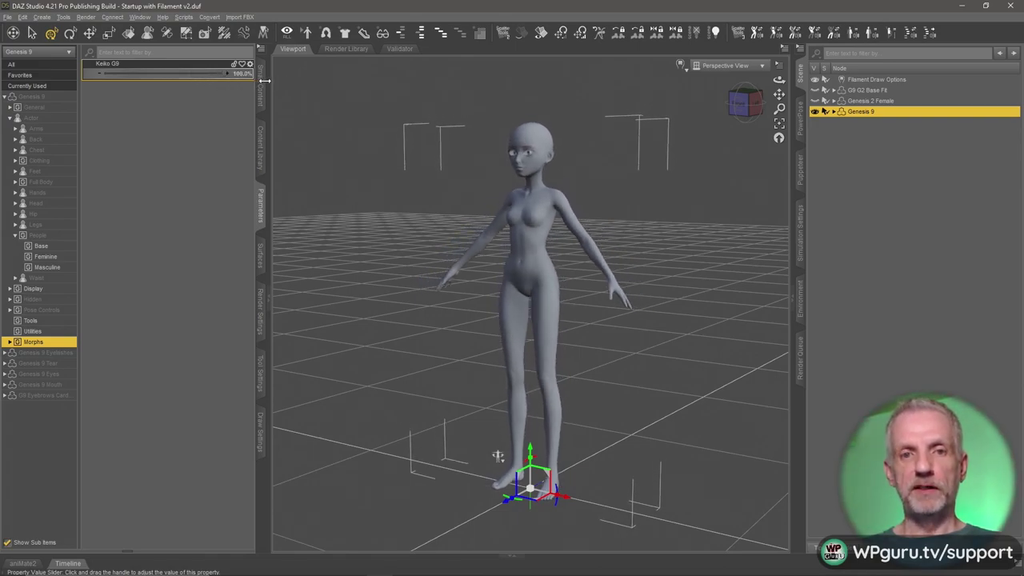
Step: Edit the Keiko G9 morph's parameter settings, entering 0 as the value, and apply the change
left_click(249, 64)
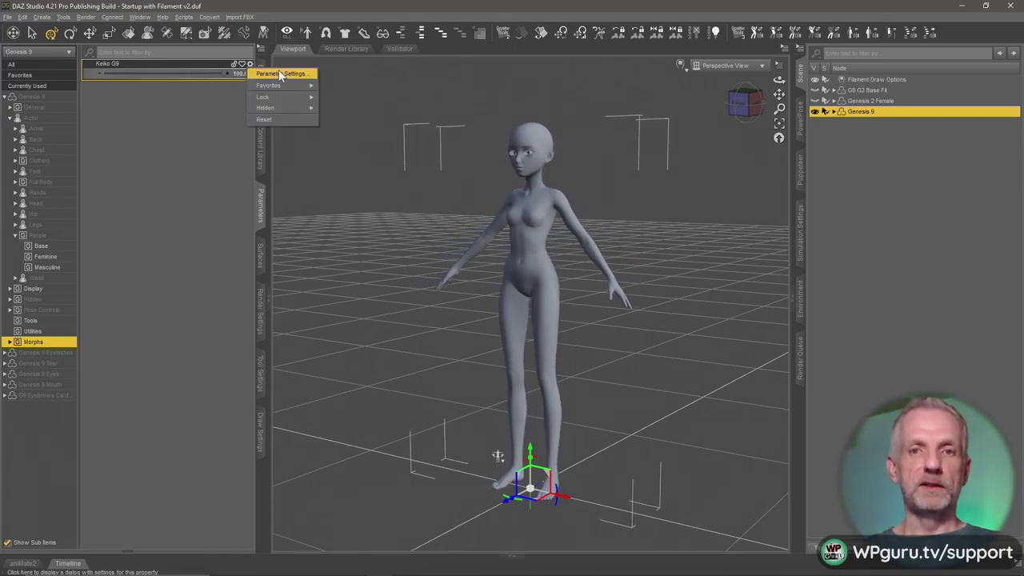
left_click(278, 70)
left_click_drag(530, 218, 468, 213)
type("0")
key("Return")
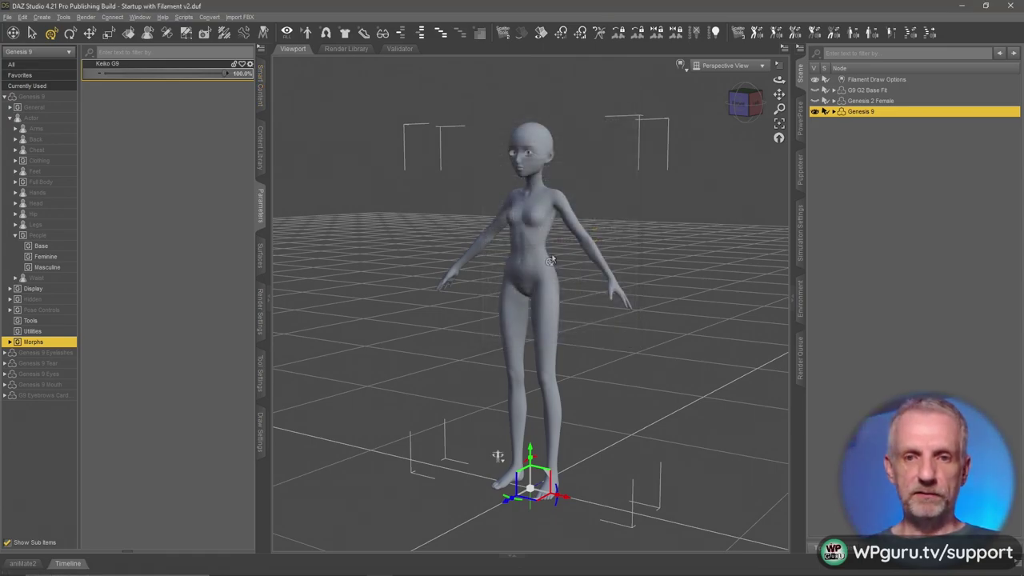
scroll(557, 237, "up", 5)
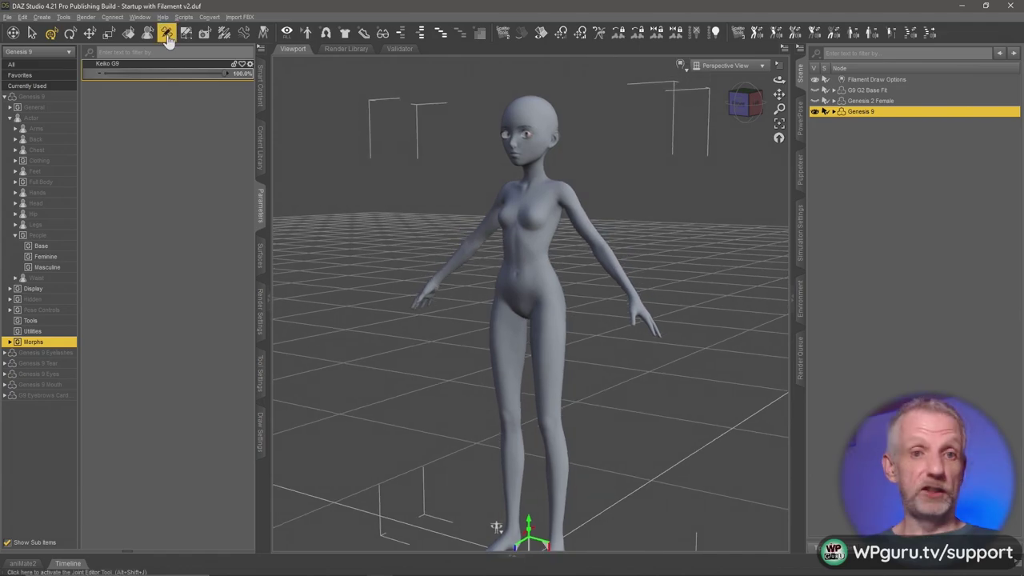
Step: Adjust the Genesis 9 rigging to the Keiko shape with the Joint Editor, adjusting center and end points but not orientation
left_click(167, 32)
middle_click_drag(400, 172, 451, 161)
scroll(472, 218, "down", 2)
middle_click_drag(473, 218, 514, 239)
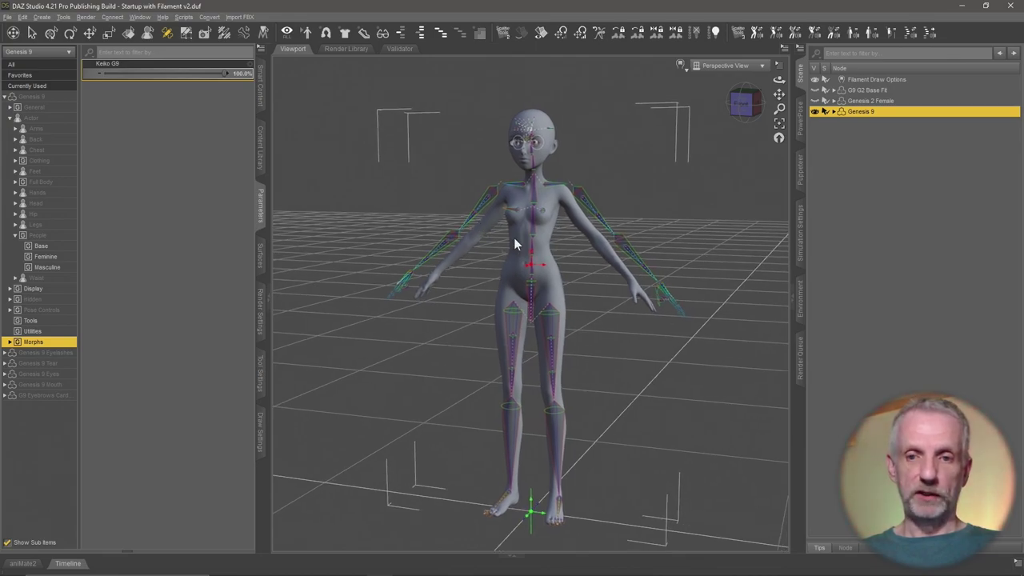
right_click(519, 233)
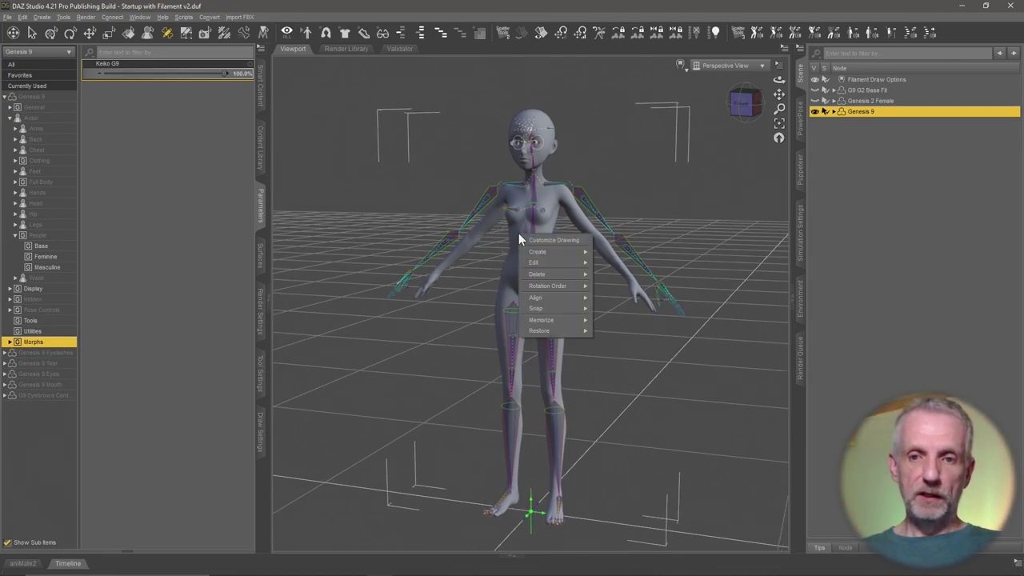
mouse_move(552, 261)
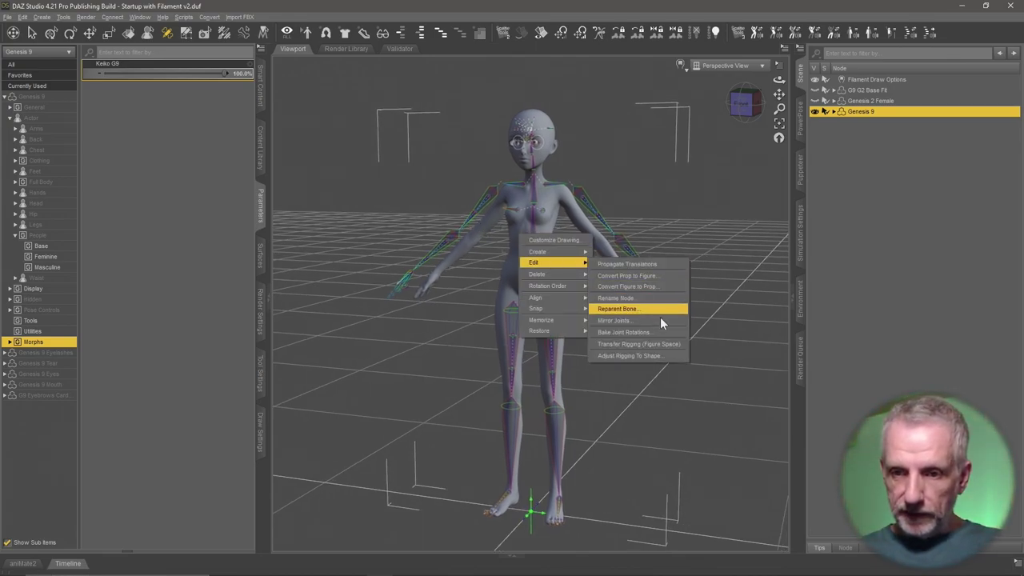
left_click(670, 355)
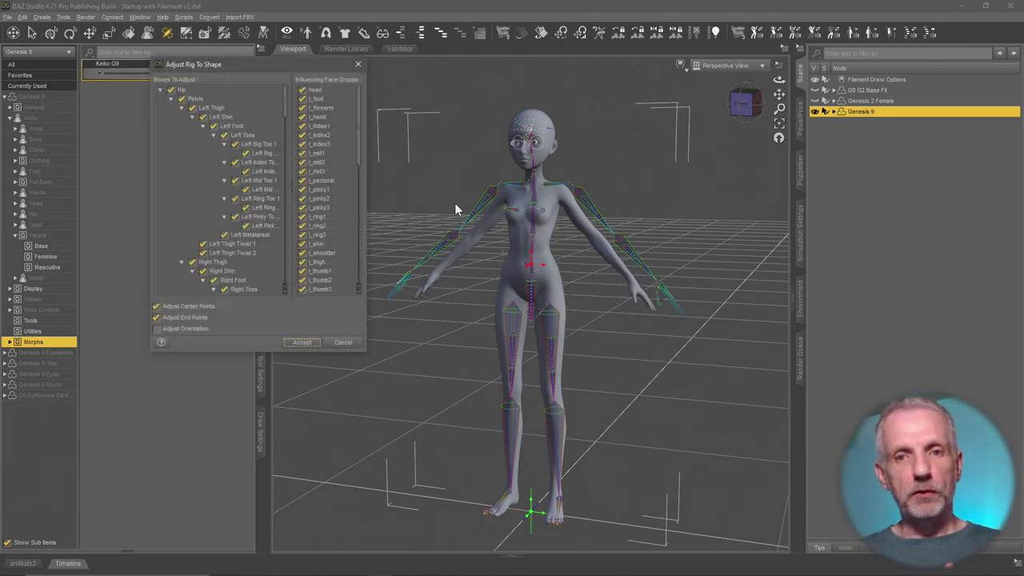
left_click_drag(307, 66, 270, 15)
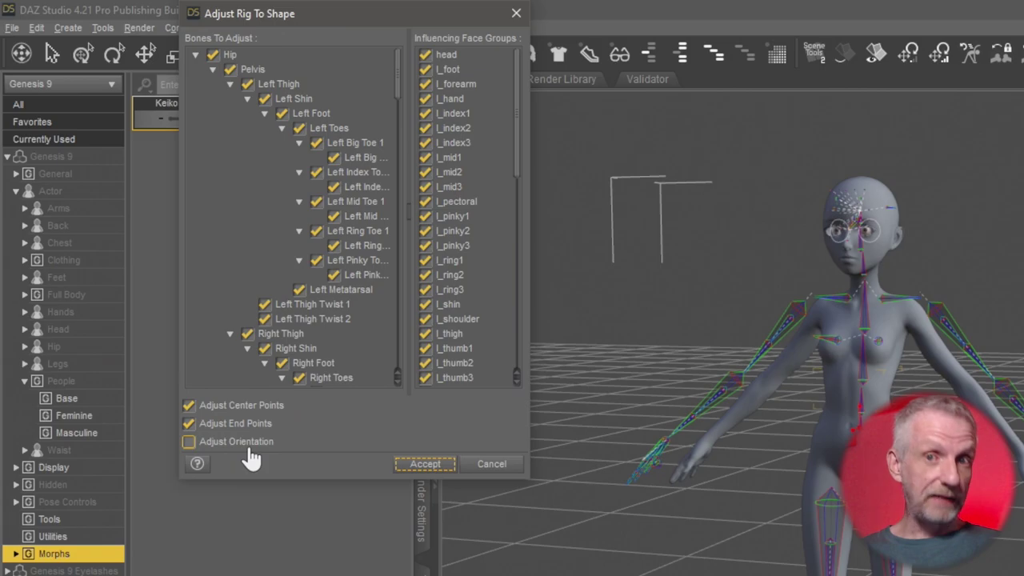
left_click(229, 428)
left_click(230, 429)
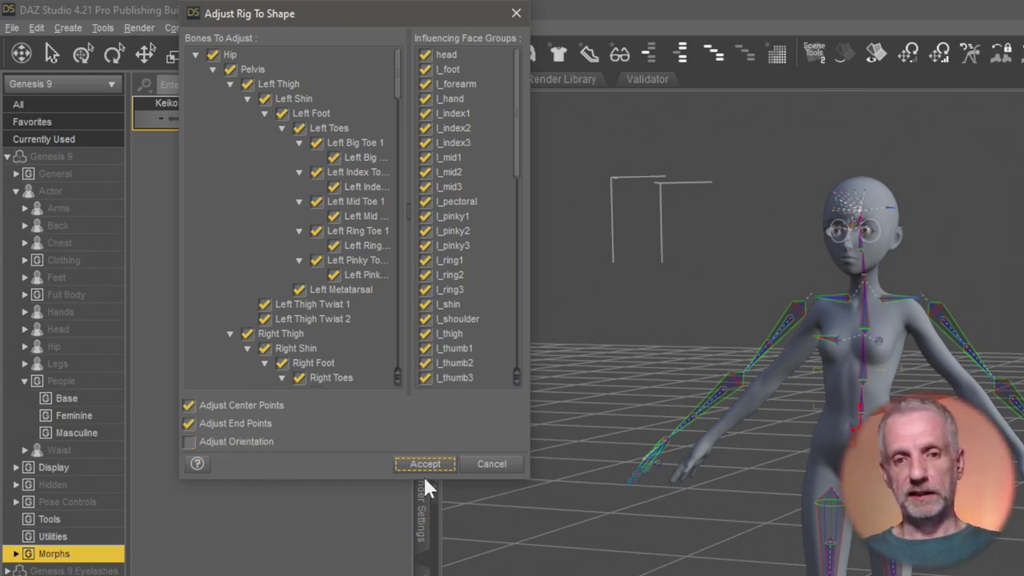
left_click(454, 471)
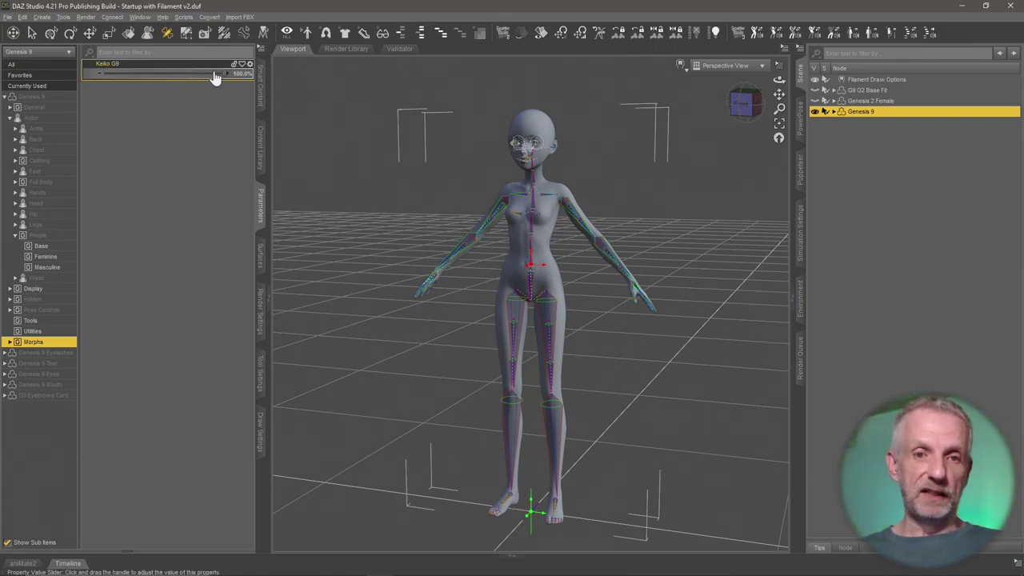
Step: ERC Freeze the adjusted rigging into the Keiko G9 property with the default freeze options, using the parameters' edit mode
right_click(191, 106)
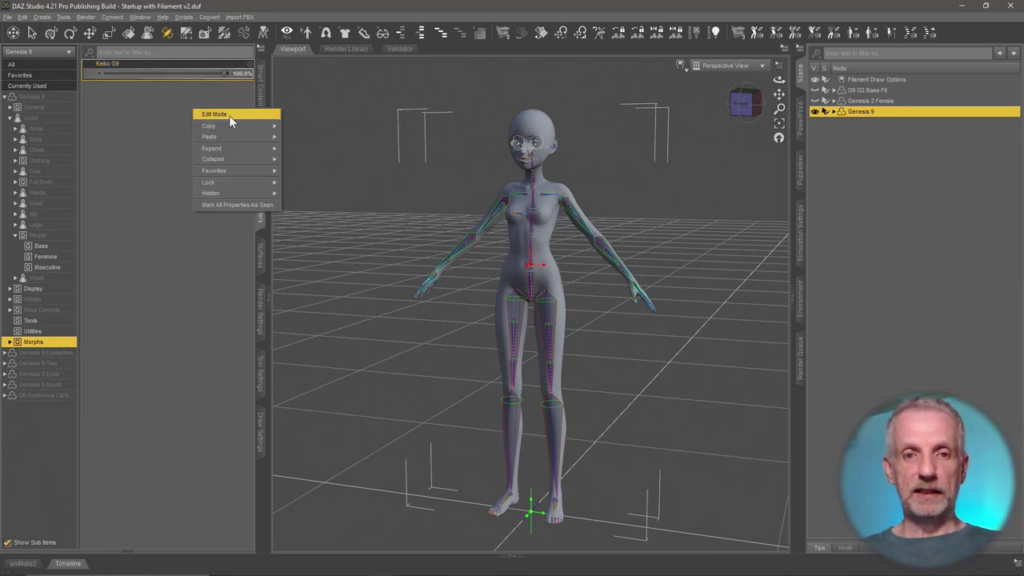
left_click(229, 116)
right_click(189, 62)
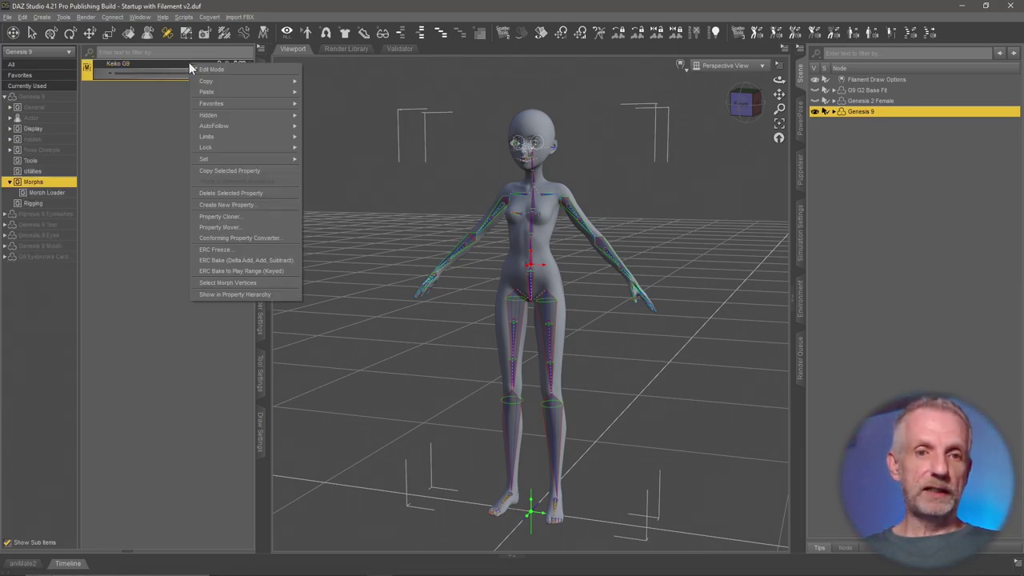
left_click(239, 253)
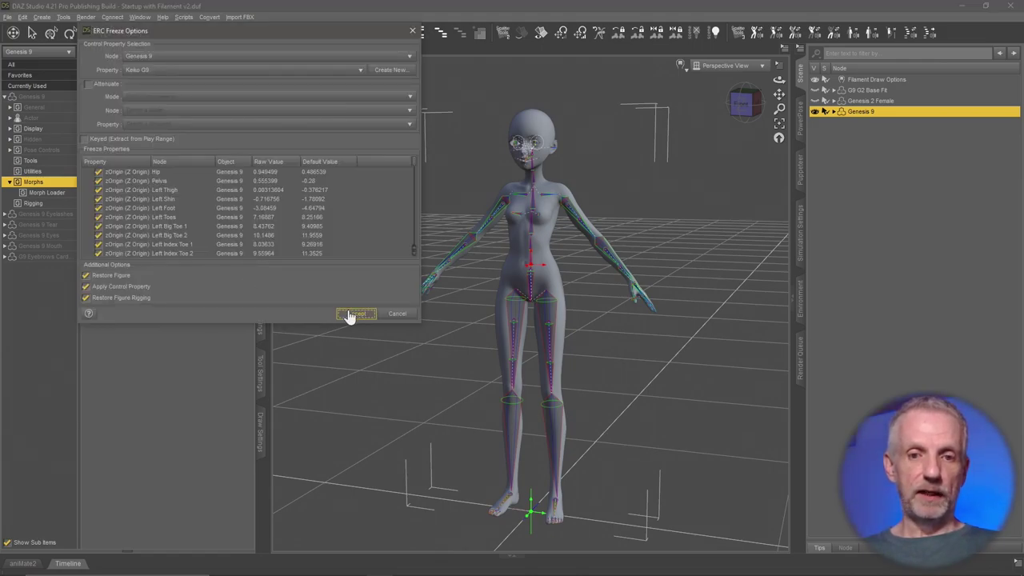
left_click(349, 313)
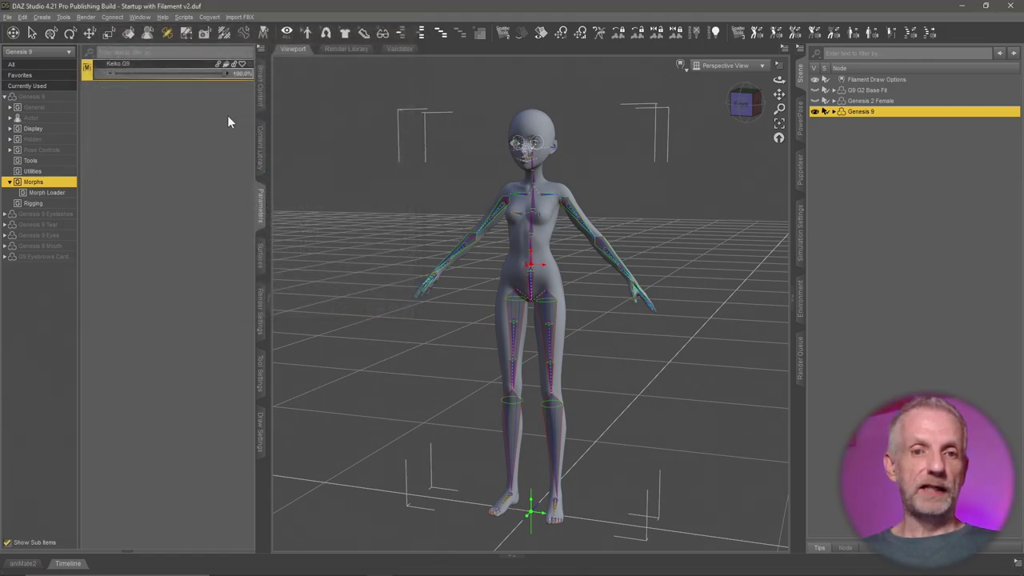
right_click(213, 107)
left_click(244, 112)
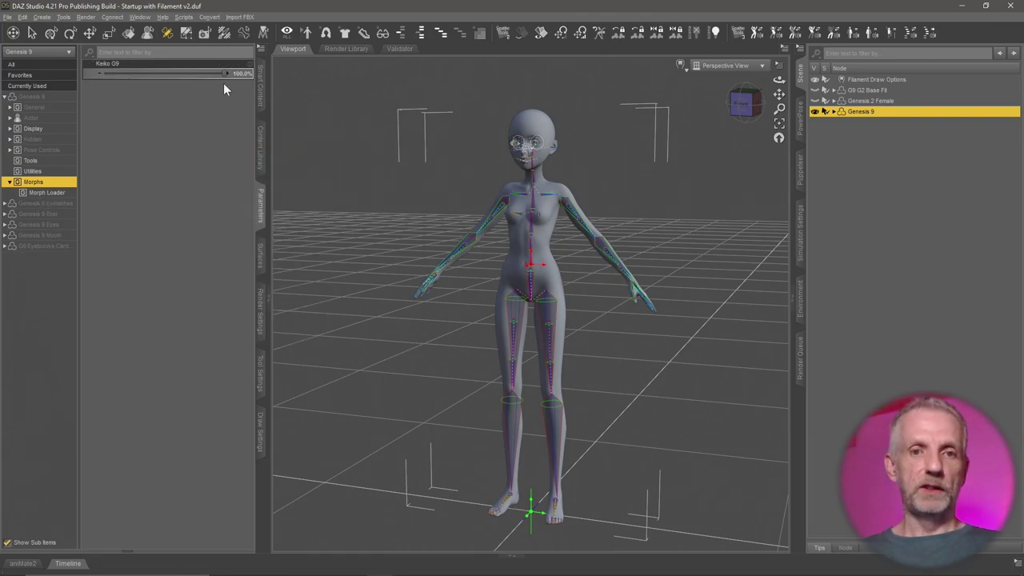
Step: Test the Keiko G9 morph by dialing it down to the base shape and back to 100%
left_click_drag(223, 74, 302, 89)
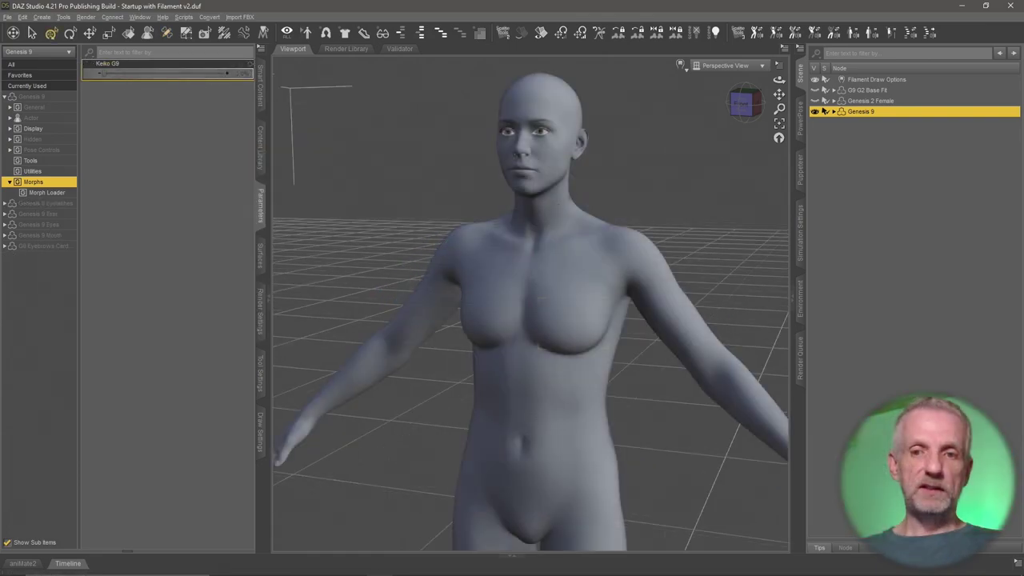
left_click_drag(576, 210, 539, 209, "alt")
left_click_drag(103, 73, 347, 82)
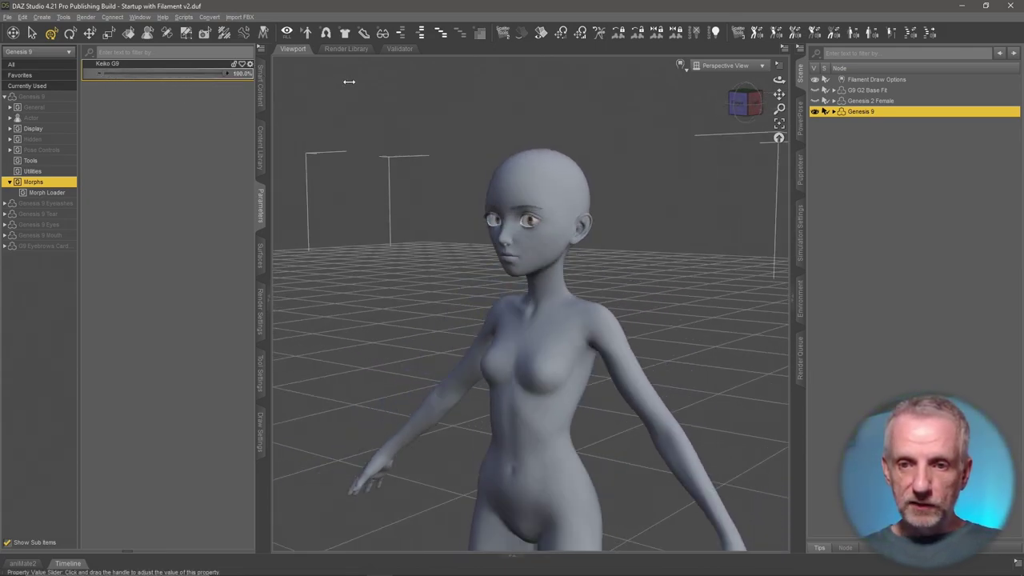
left_click_drag(362, 140, 372, 183, "alt")
scroll(387, 175, "up", 3)
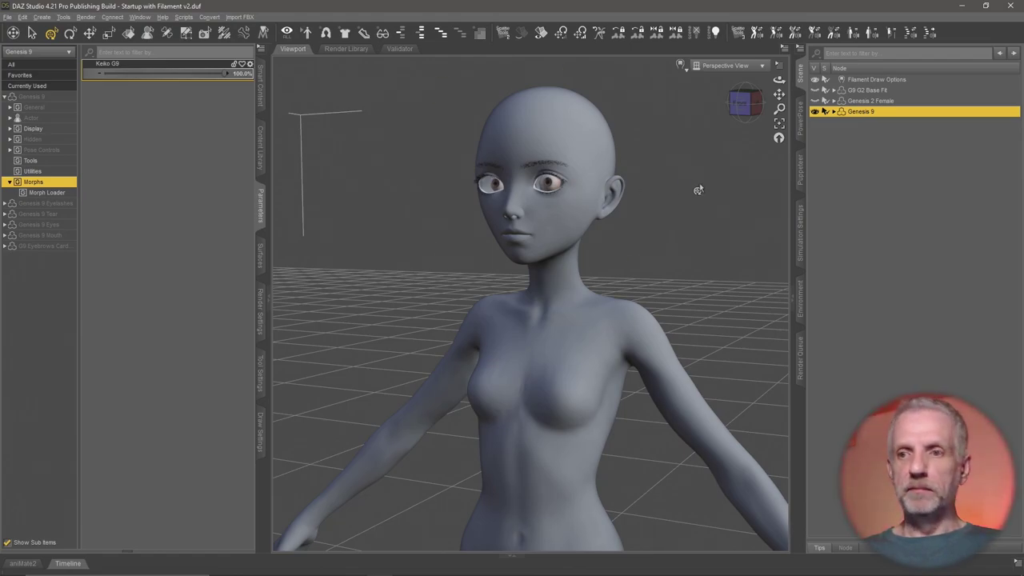
Step: Hide the Keiko Genesis 9 figure and load Genesis 9 Dev Load into the scene as a new figure
left_click(815, 112)
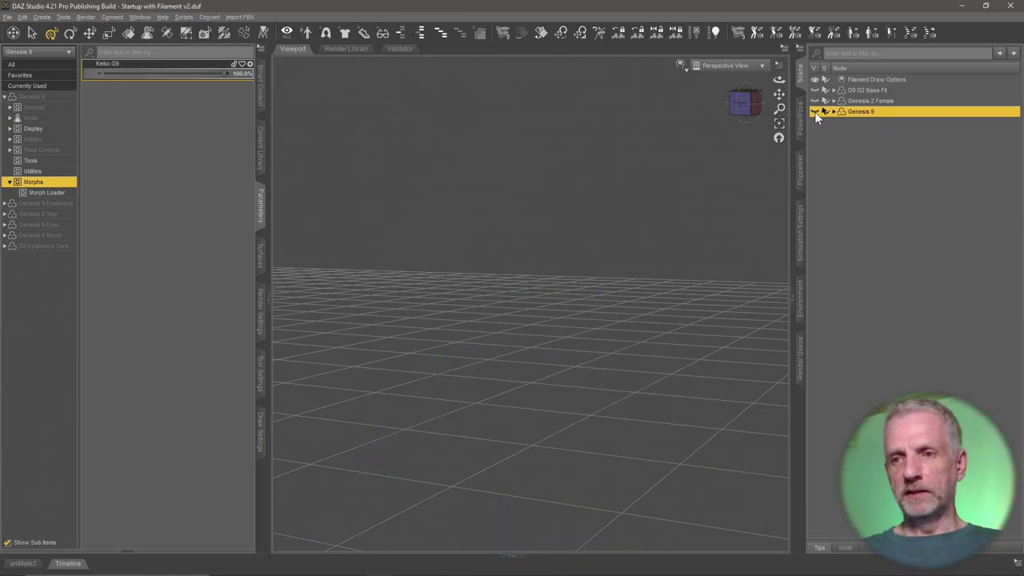
left_click(260, 98)
double_click(105, 132)
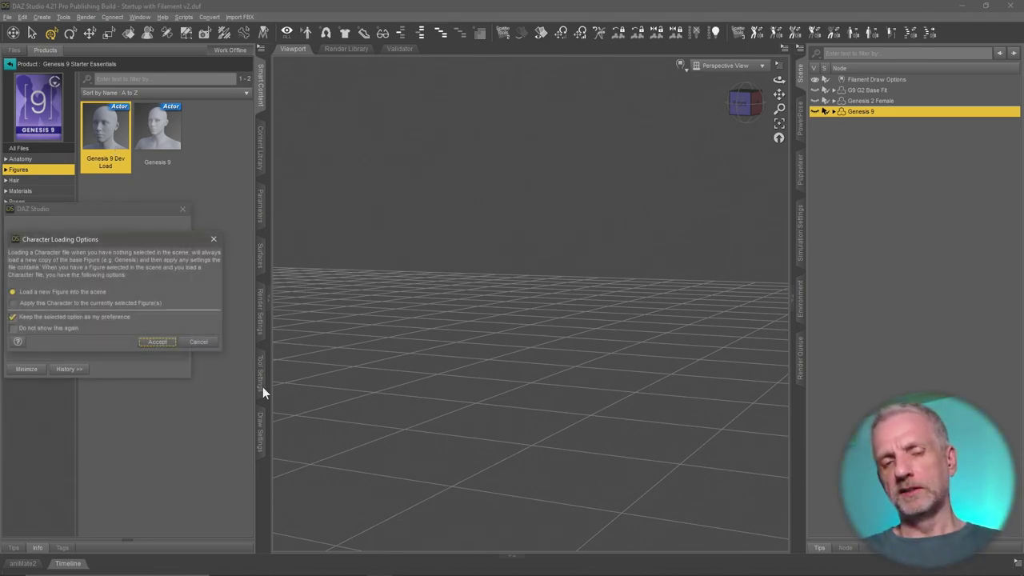
left_click(158, 343)
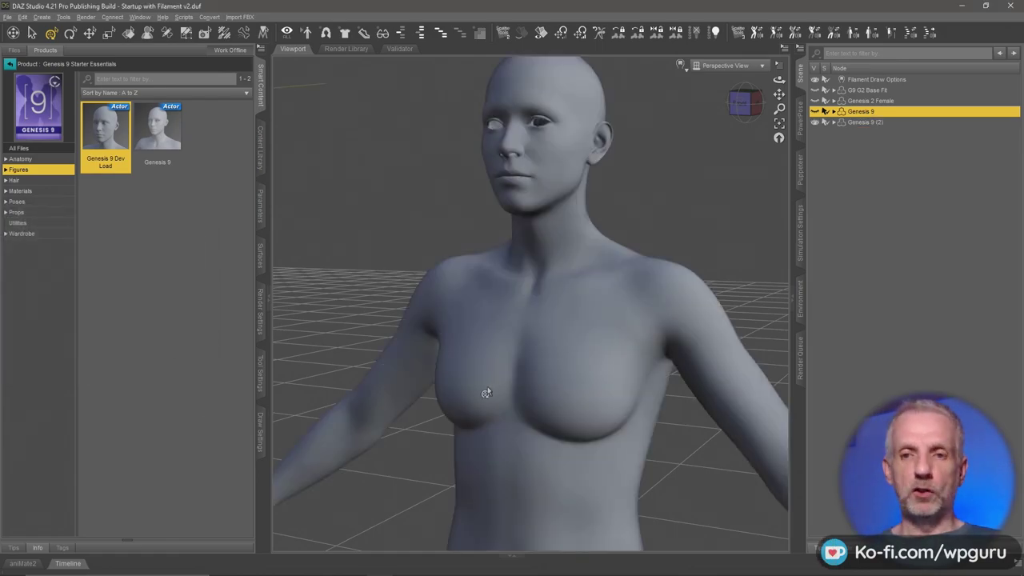
scroll(482, 390, "down", 10)
scroll(496, 389, "down", 4)
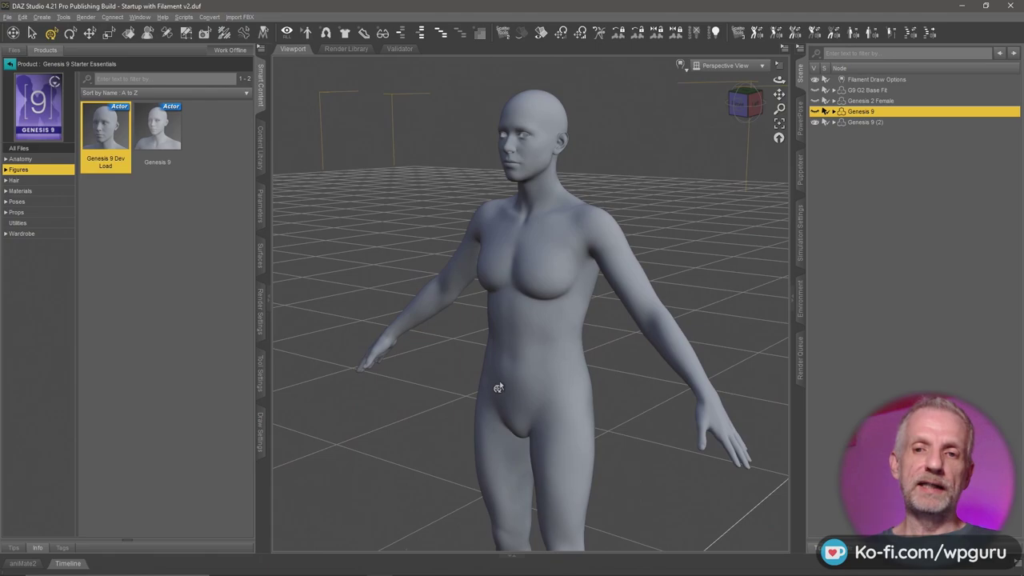
middle_click_drag(492, 371, 520, 362)
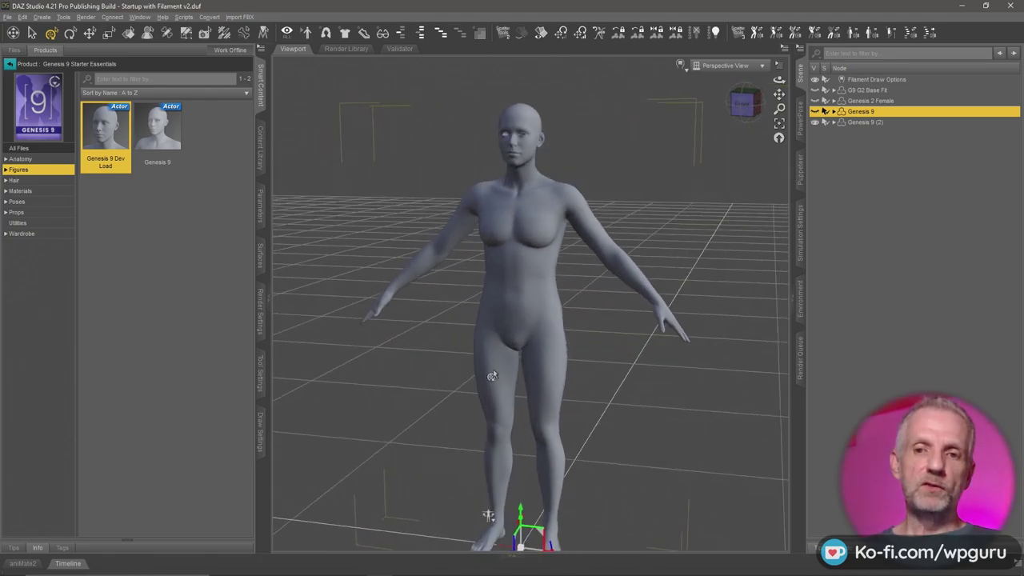
Step: Load the original Genesis figure from Genesis Starter Essentials into the scene
left_click(8, 67)
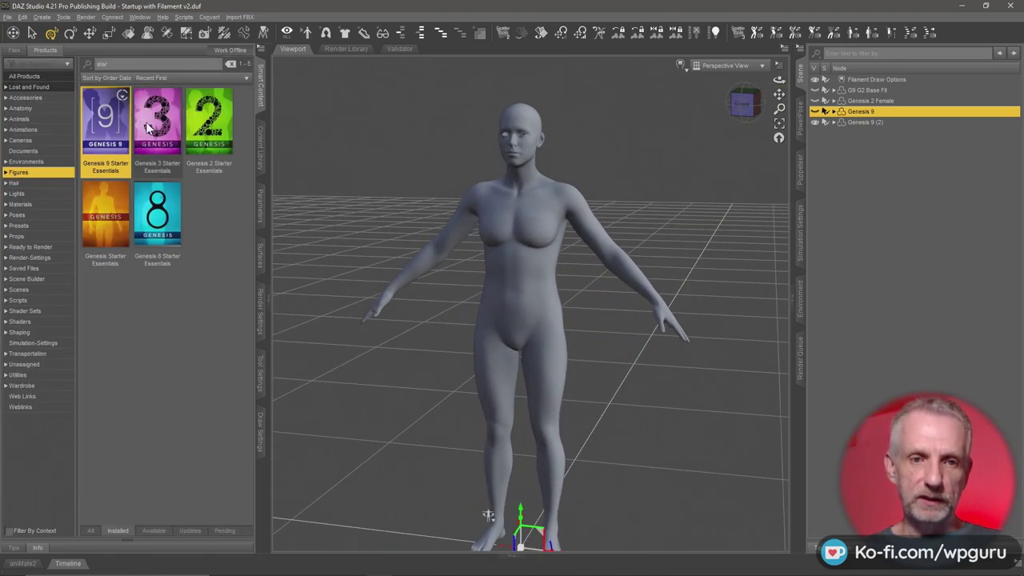
left_click(108, 209)
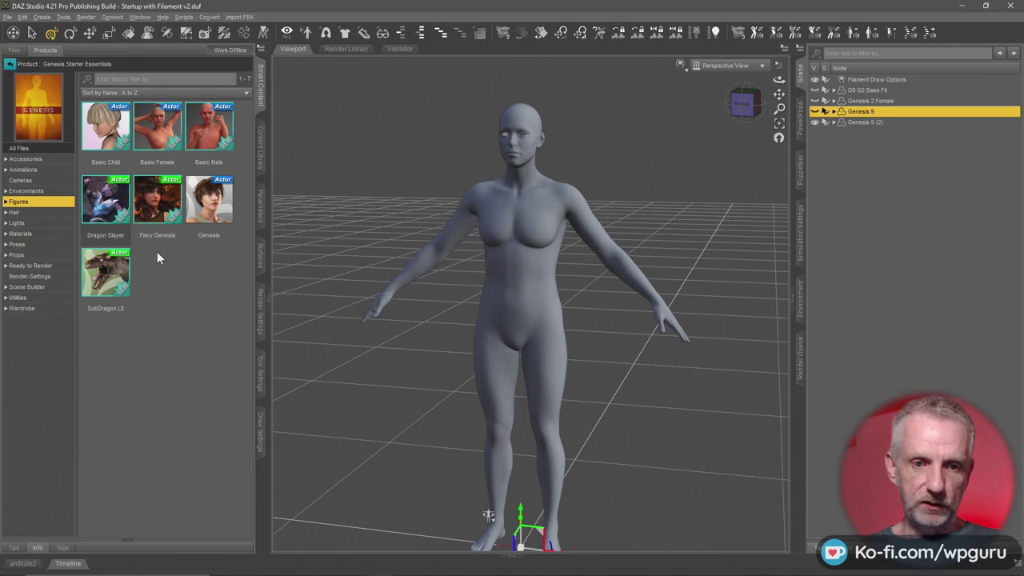
double_click(211, 204)
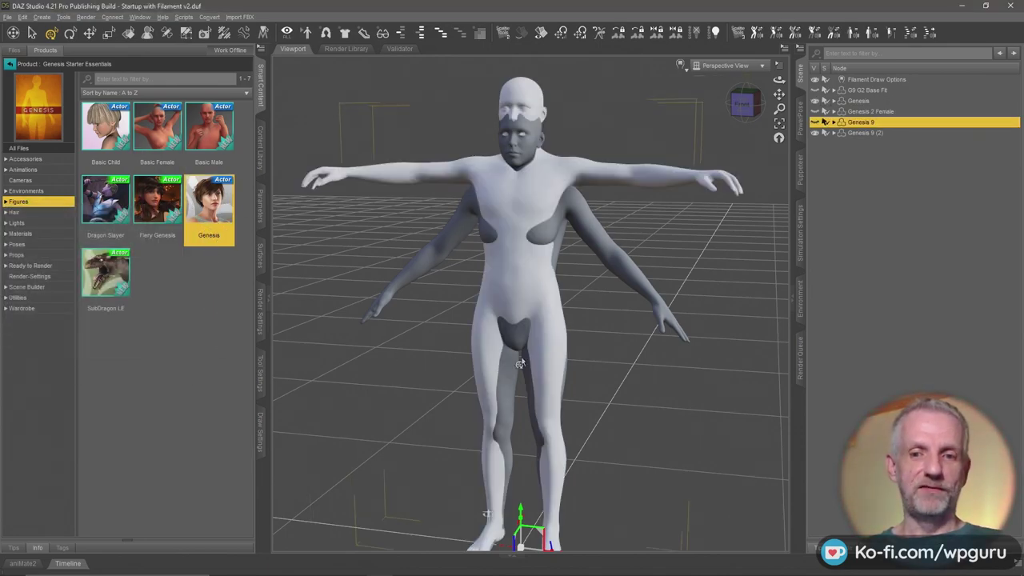
middle_click_drag(520, 362, 485, 369)
scroll(485, 370, "down", 2)
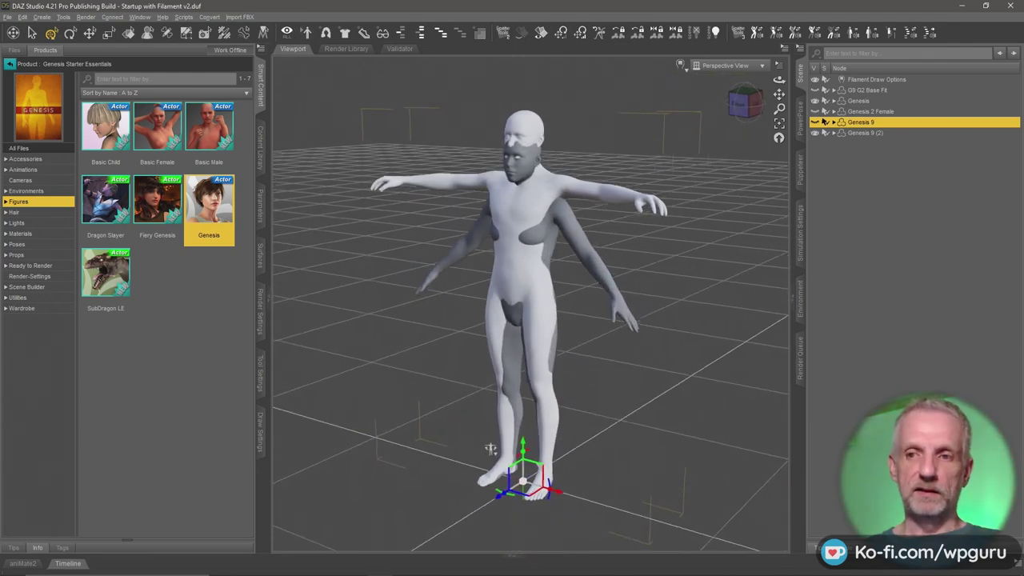
mouse_move(534, 342)
middle_mouse_down()
mouse_move(440, 341)
mouse_move(544, 342)
middle_mouse_up()
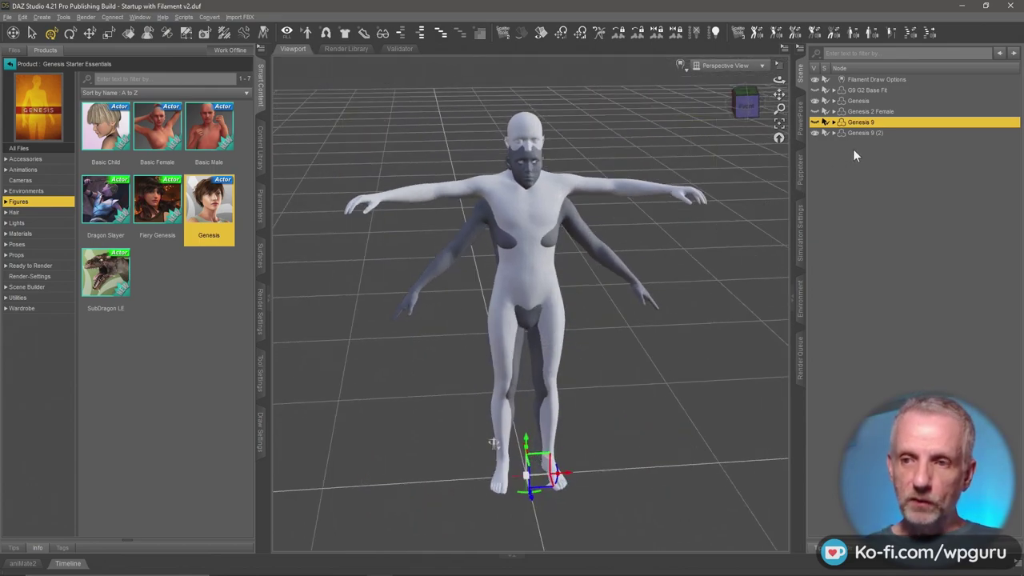
Step: Set the first hidden clone shape of Genesis 9 (2), Genesis, to 100% and compare its fit with the Genesis figure
left_click(865, 132)
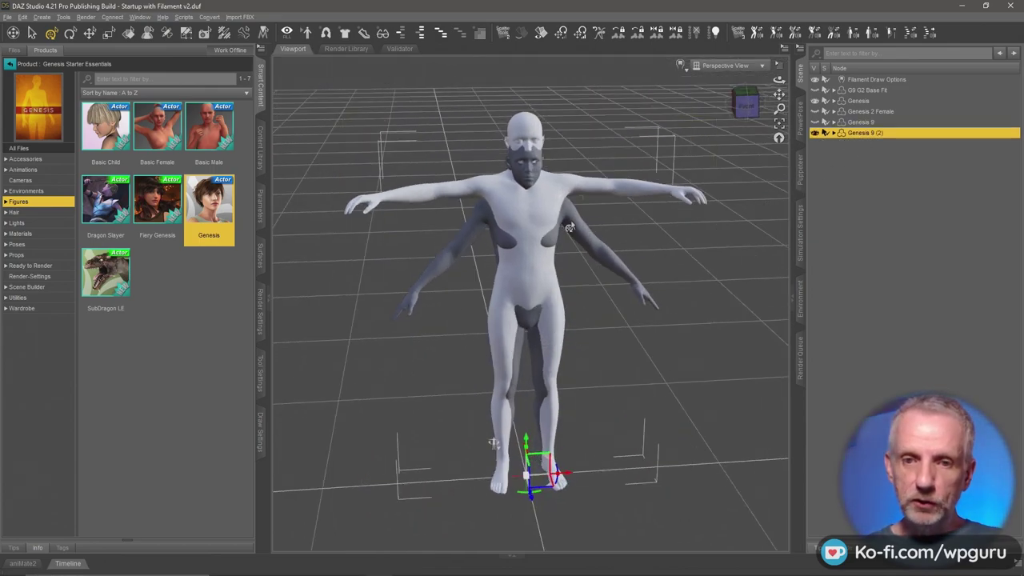
left_click(259, 209)
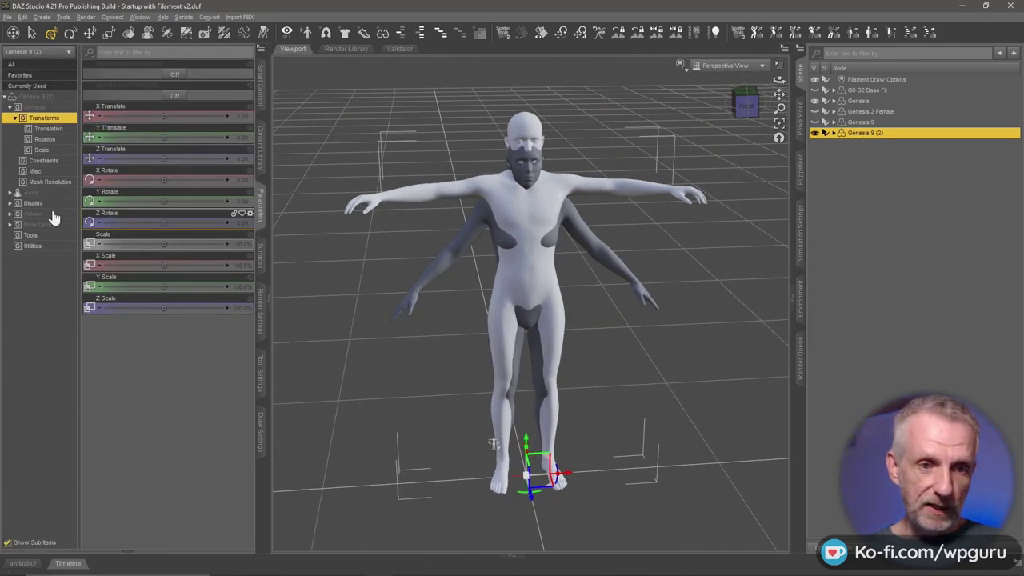
left_click(52, 214)
left_click(49, 257)
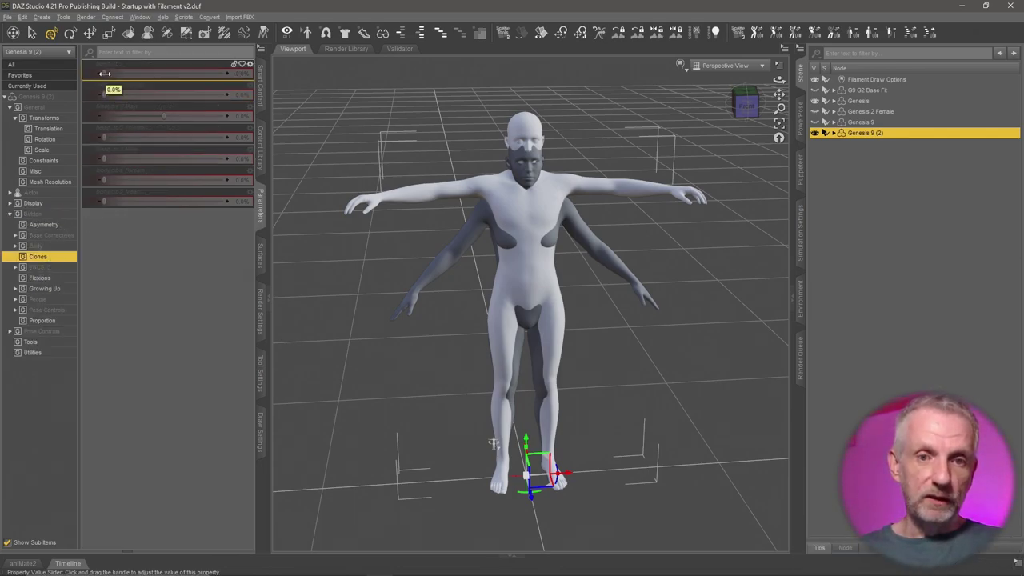
left_click_drag(105, 73, 257, 73)
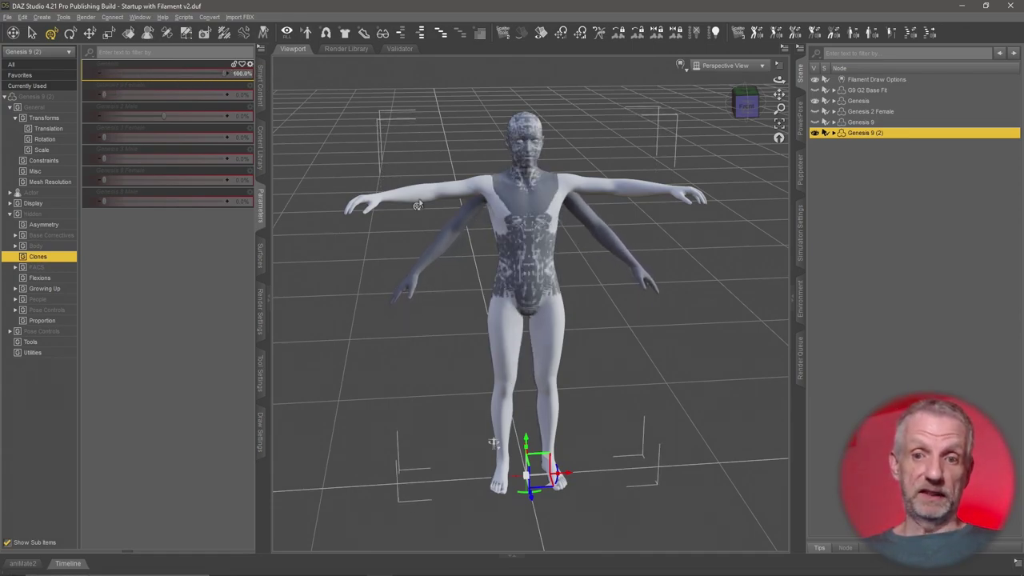
middle_click_drag(494, 444, 505, 440)
mouse_move(506, 442)
left_mouse_down("alt")
mouse_move(494, 450)
mouse_move(491, 432)
mouse_move(492, 444)
left_mouse_up("alt")
left_click_drag(435, 227, 432, 226, "alt")
left_click_drag(496, 476, 488, 483, "alt")
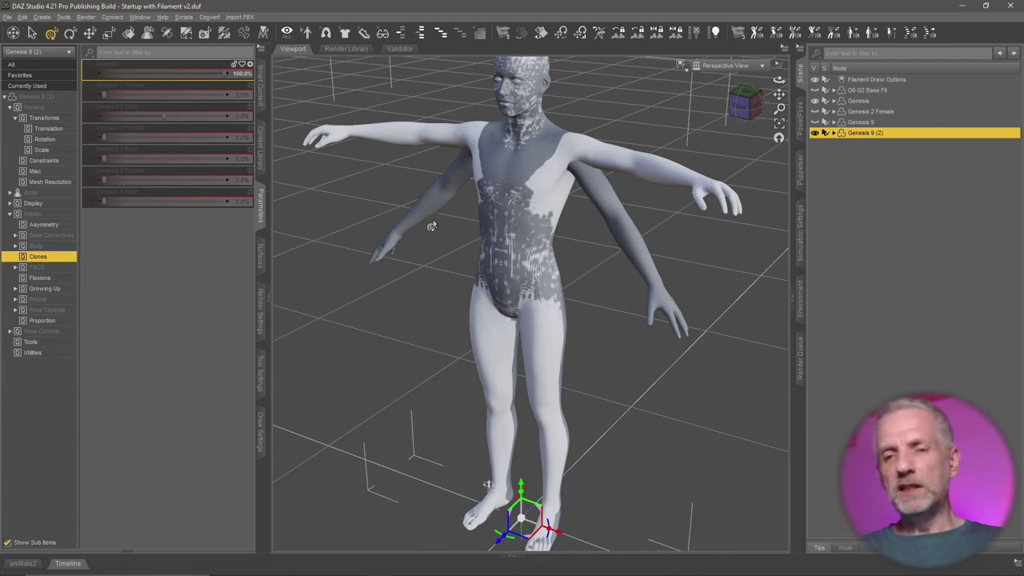
left_click_drag(525, 240, 468, 240, "alt")
left_click_drag(488, 486, 487, 495, "alt")
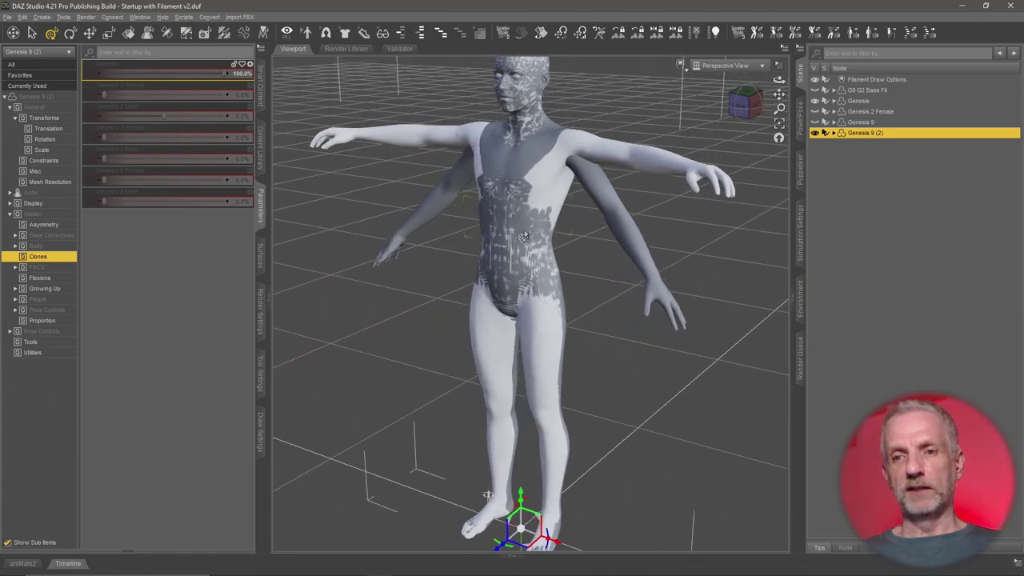
Step: Select the Genesis figure's left shoulder and set its Bend rotation to -45
right_click(582, 150)
left_click(656, 174)
left_click(861, 156)
left_click(893, 164)
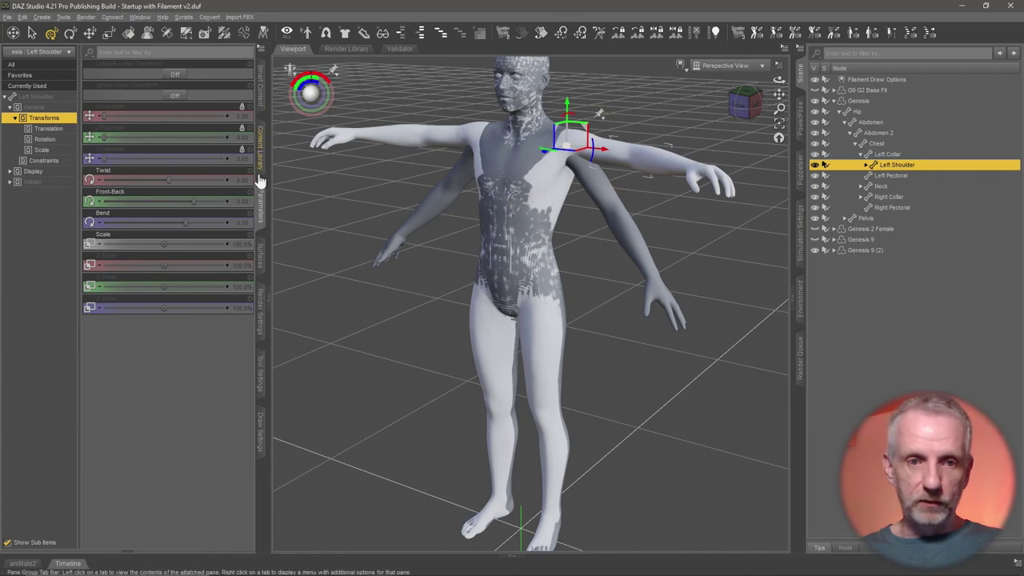
left_click(45, 139)
left_click_drag(186, 116, 239, 115)
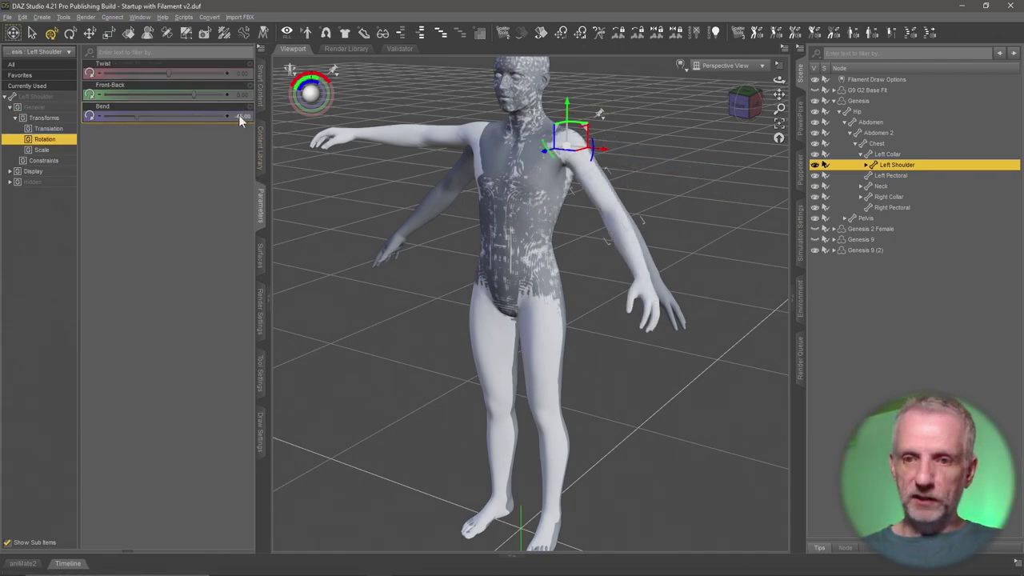
left_click_drag(483, 273, 547, 251, "alt")
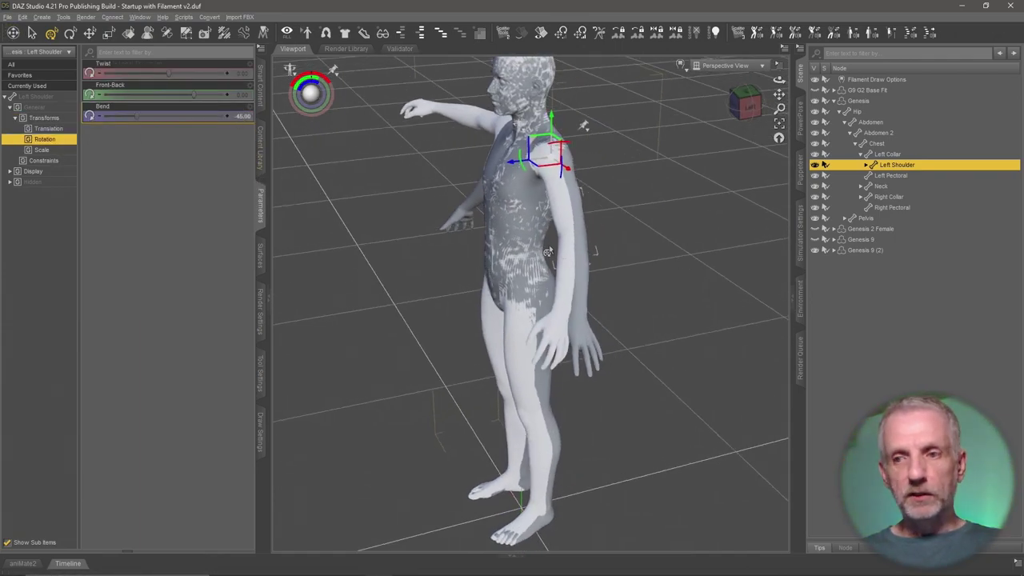
Step: Try rotating the Genesis figure's left forearm to match the arm of Genesis 9 (2)
left_click(864, 165)
left_click(902, 175)
left_click_drag(210, 95, 222, 95)
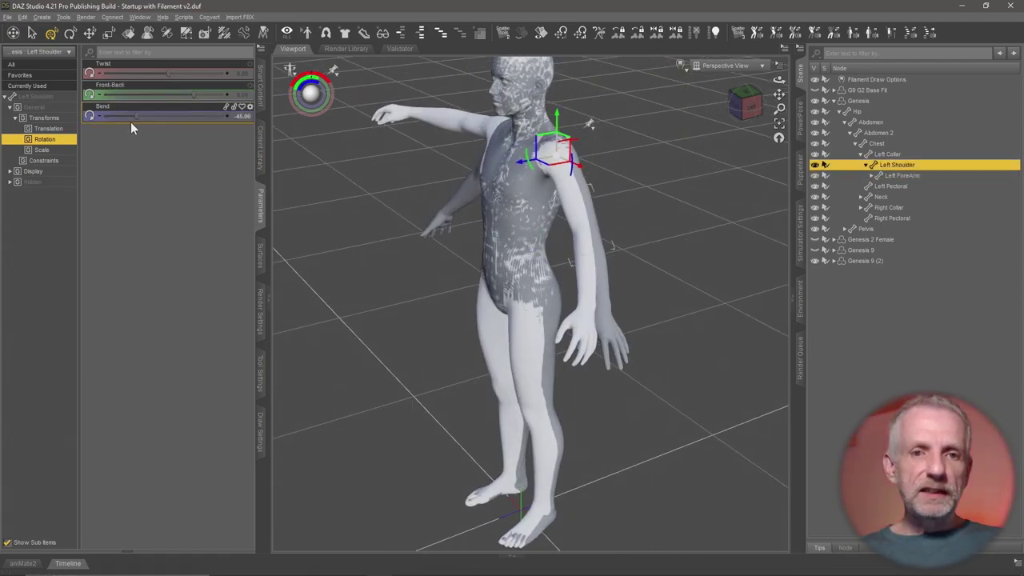
Step: Adjust the Front-Back rotation of the Genesis figure's left shoulder to match the arm of Genesis 9 (2), settling on 3
left_click_drag(194, 96, 196, 97)
left_click(241, 95)
type("5.0")
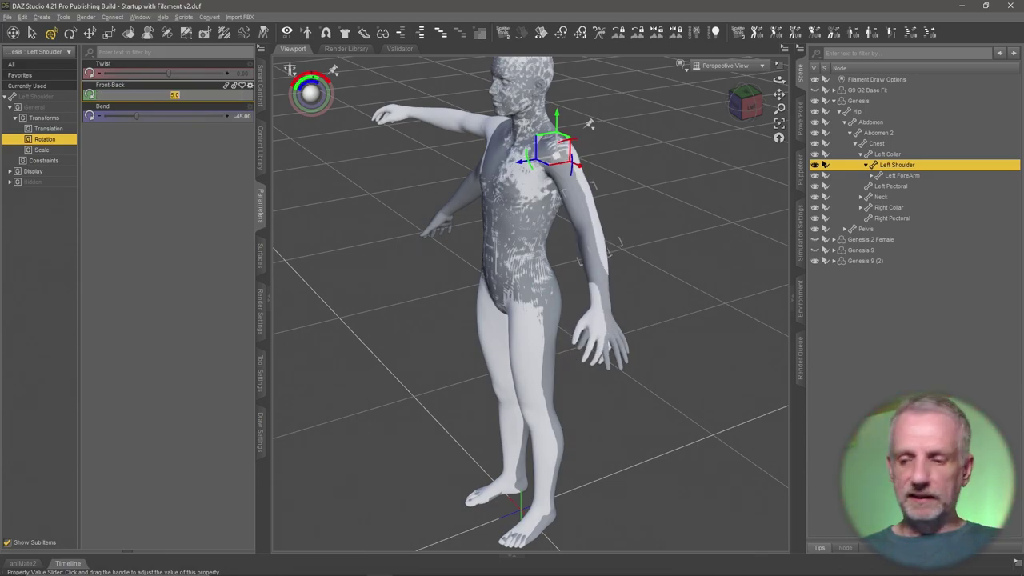
key("Return")
left_click(240, 95)
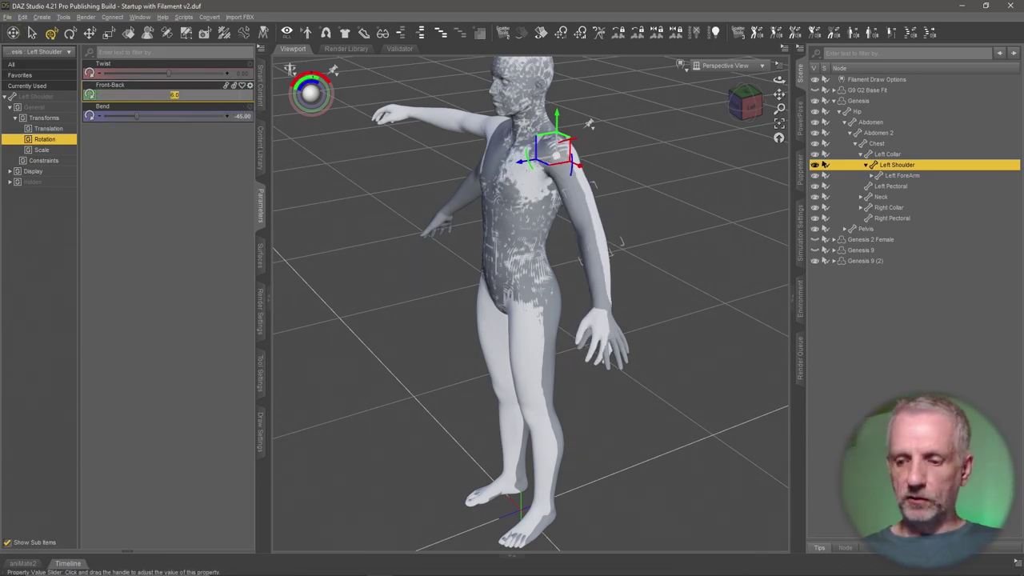
type("4.0")
key("Return")
left_click(237, 94)
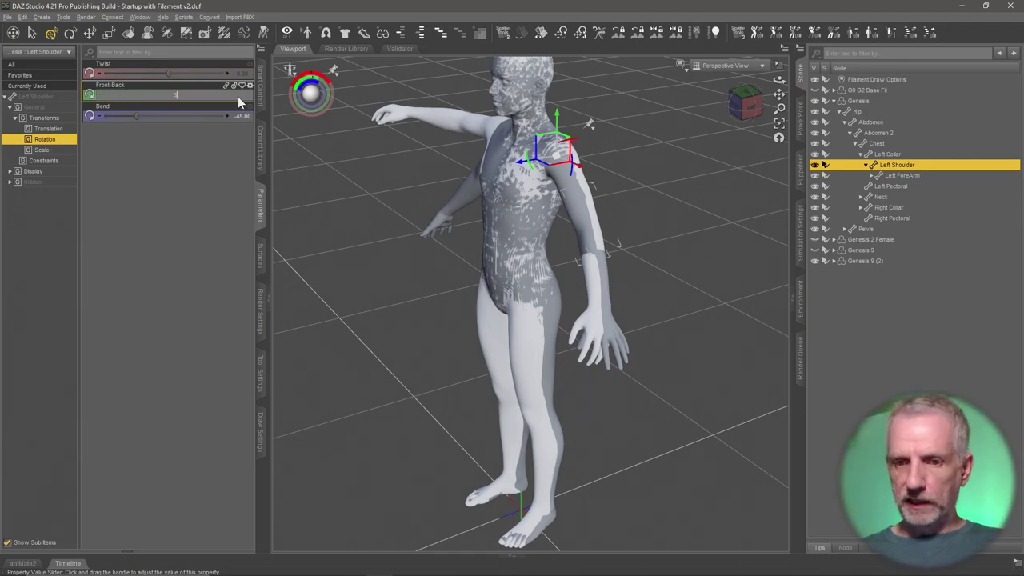
type("3")
key("Return")
Step: Set the Genesis figure's left forearm Bend rotation to 8 and its Twist to about -1.07 to match the other arm
left_click_drag(480, 240, 352, 240, "ctrl+alt")
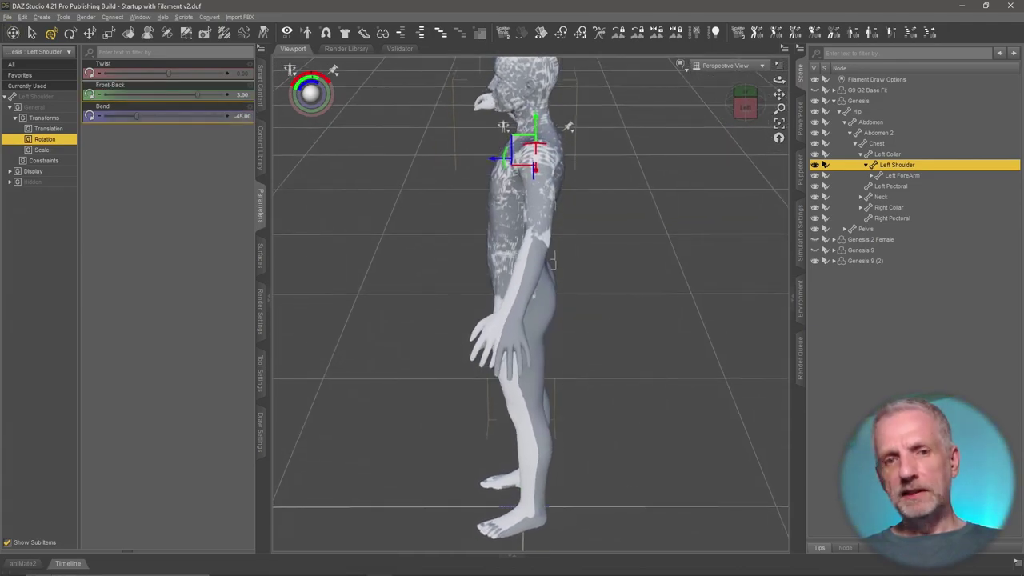
mouse_move(490, 214)
left_mouse_down("alt")
mouse_move(464, 250)
mouse_move(485, 224)
left_mouse_up("alt")
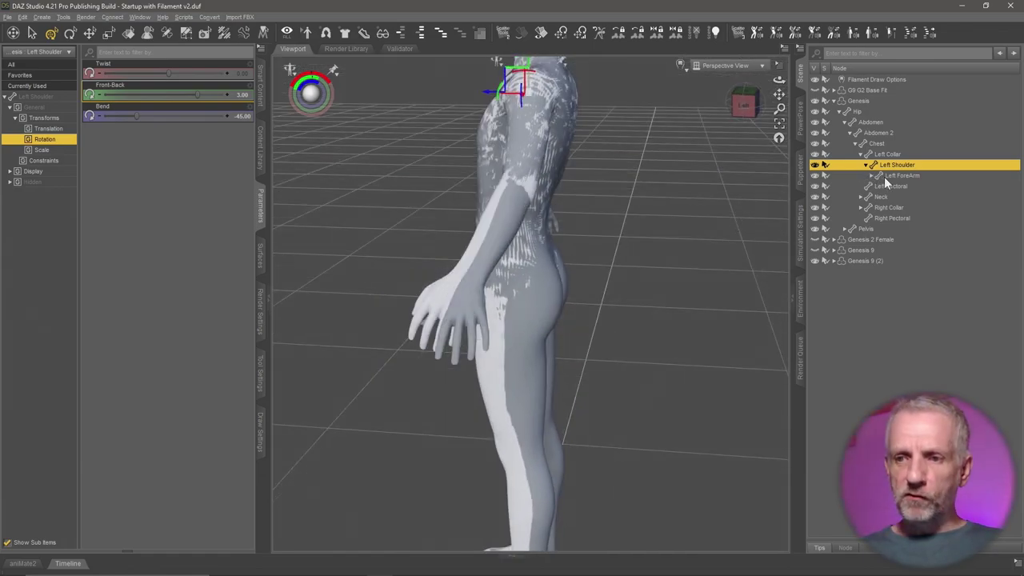
left_click(884, 177)
left_click_drag(207, 94, 214, 95)
left_click(250, 96)
type("8")
key("Return")
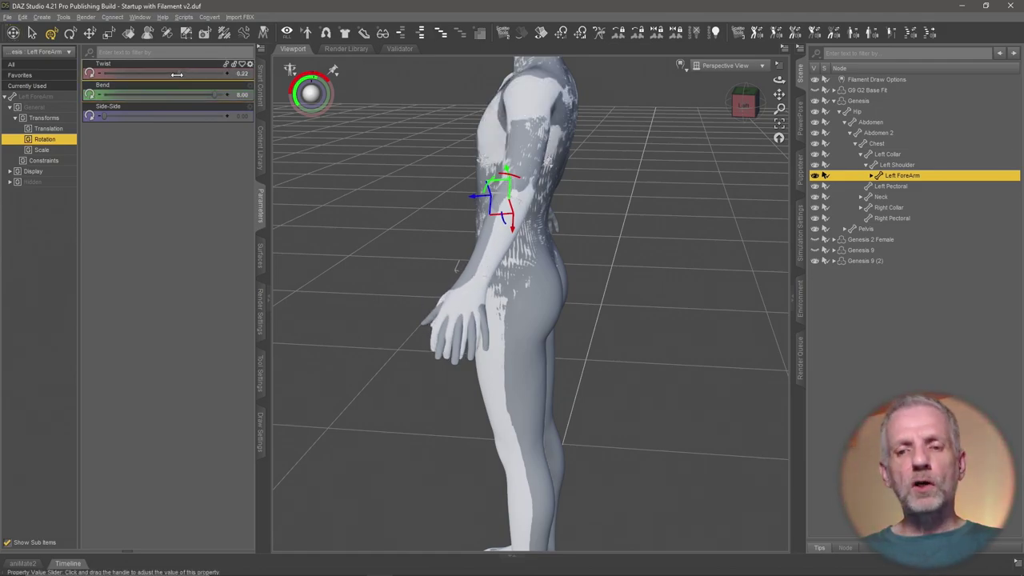
left_click_drag(177, 75, 175, 74)
Step: Examine from several angles how the Genesis figure's posed left arm and body line up with Genesis 9 (2)
left_click_drag(335, 201, 637, 154, "ctrl+alt")
right_click_drag(461, 295, 458, 299, "ctrl+alt")
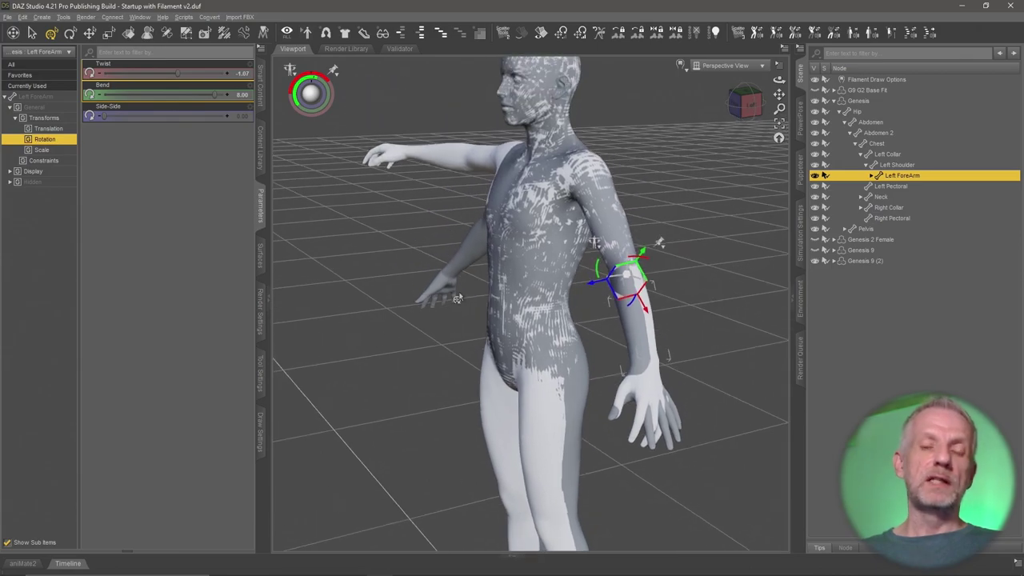
left_click_drag(457, 298, 617, 232, "alt")
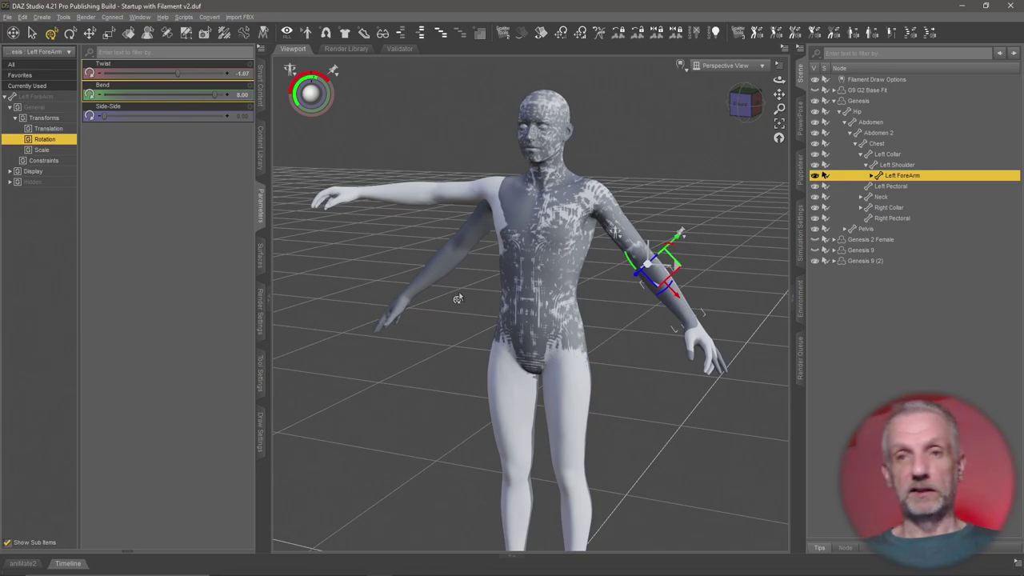
mouse_move(459, 298)
middle_mouse_down()
mouse_move(500, 299)
mouse_move(440, 297)
middle_mouse_up()
left_click_drag(428, 300, 457, 299, "alt")
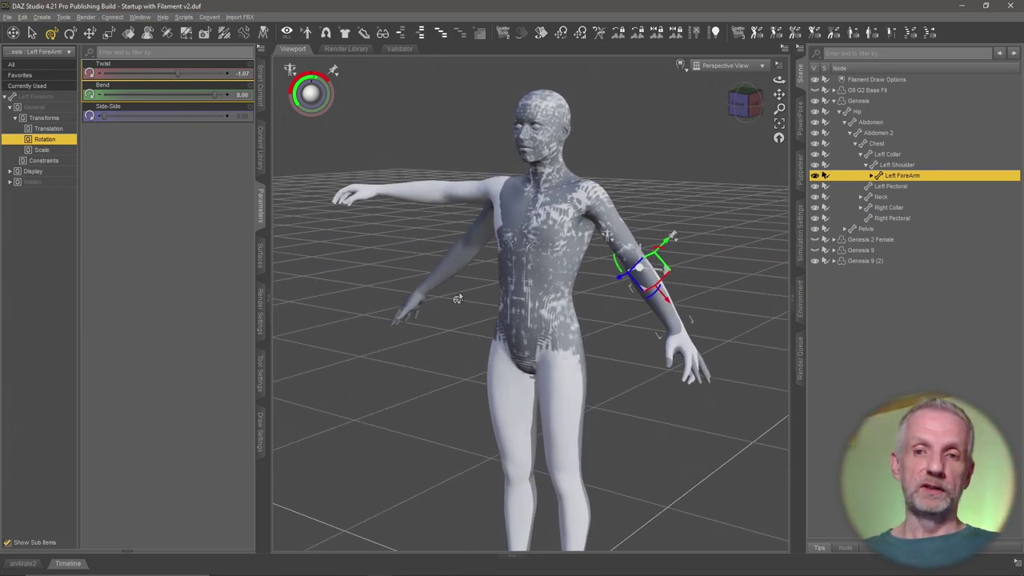
mouse_move(457, 298)
middle_mouse_down()
mouse_move(428, 299)
mouse_move(448, 308)
middle_mouse_up()
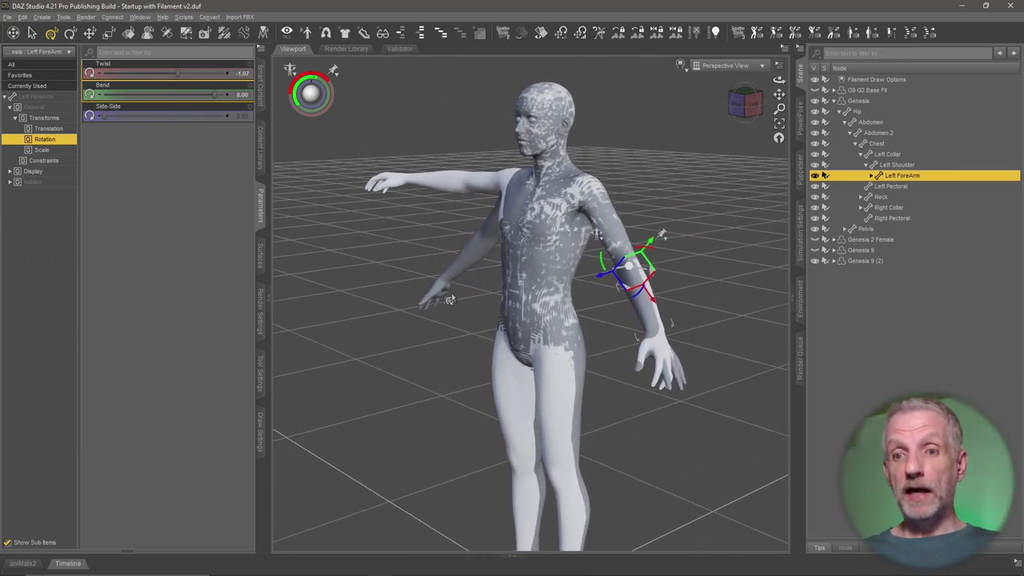
middle_click_drag(595, 314, 592, 281)
left_click_drag(595, 200, 597, 152, "alt")
mouse_move(593, 312)
middle_mouse_down()
mouse_move(544, 312)
mouse_move(593, 313)
middle_mouse_up()
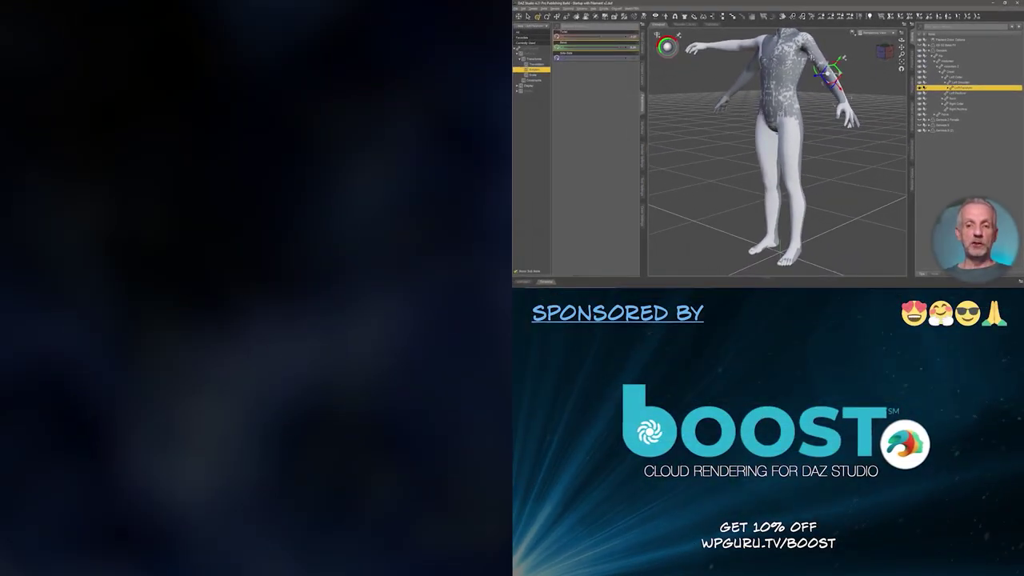
middle_click_drag(658, 202, 658, 268)
middle_click_drag(809, 156, 804, 102)
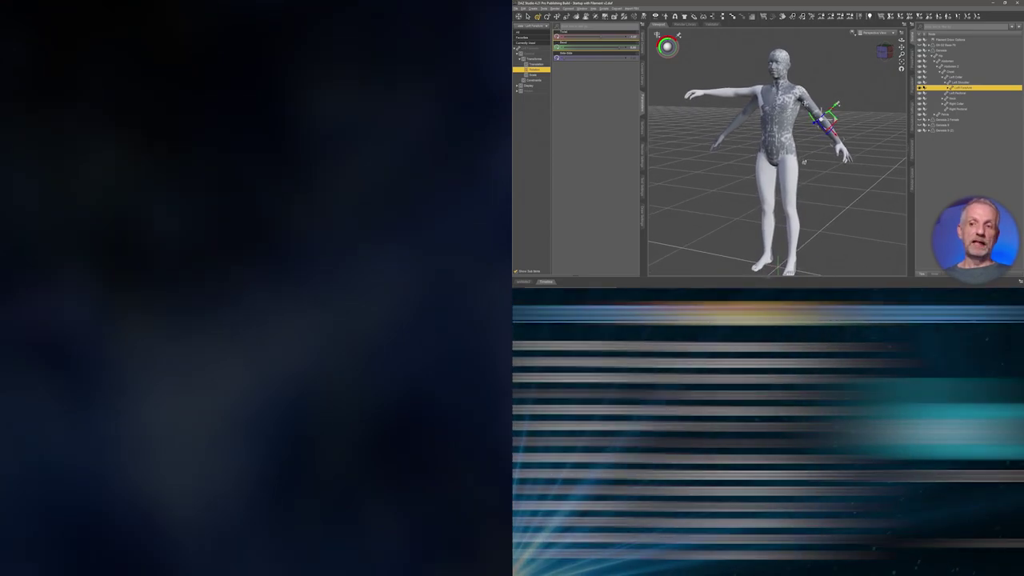